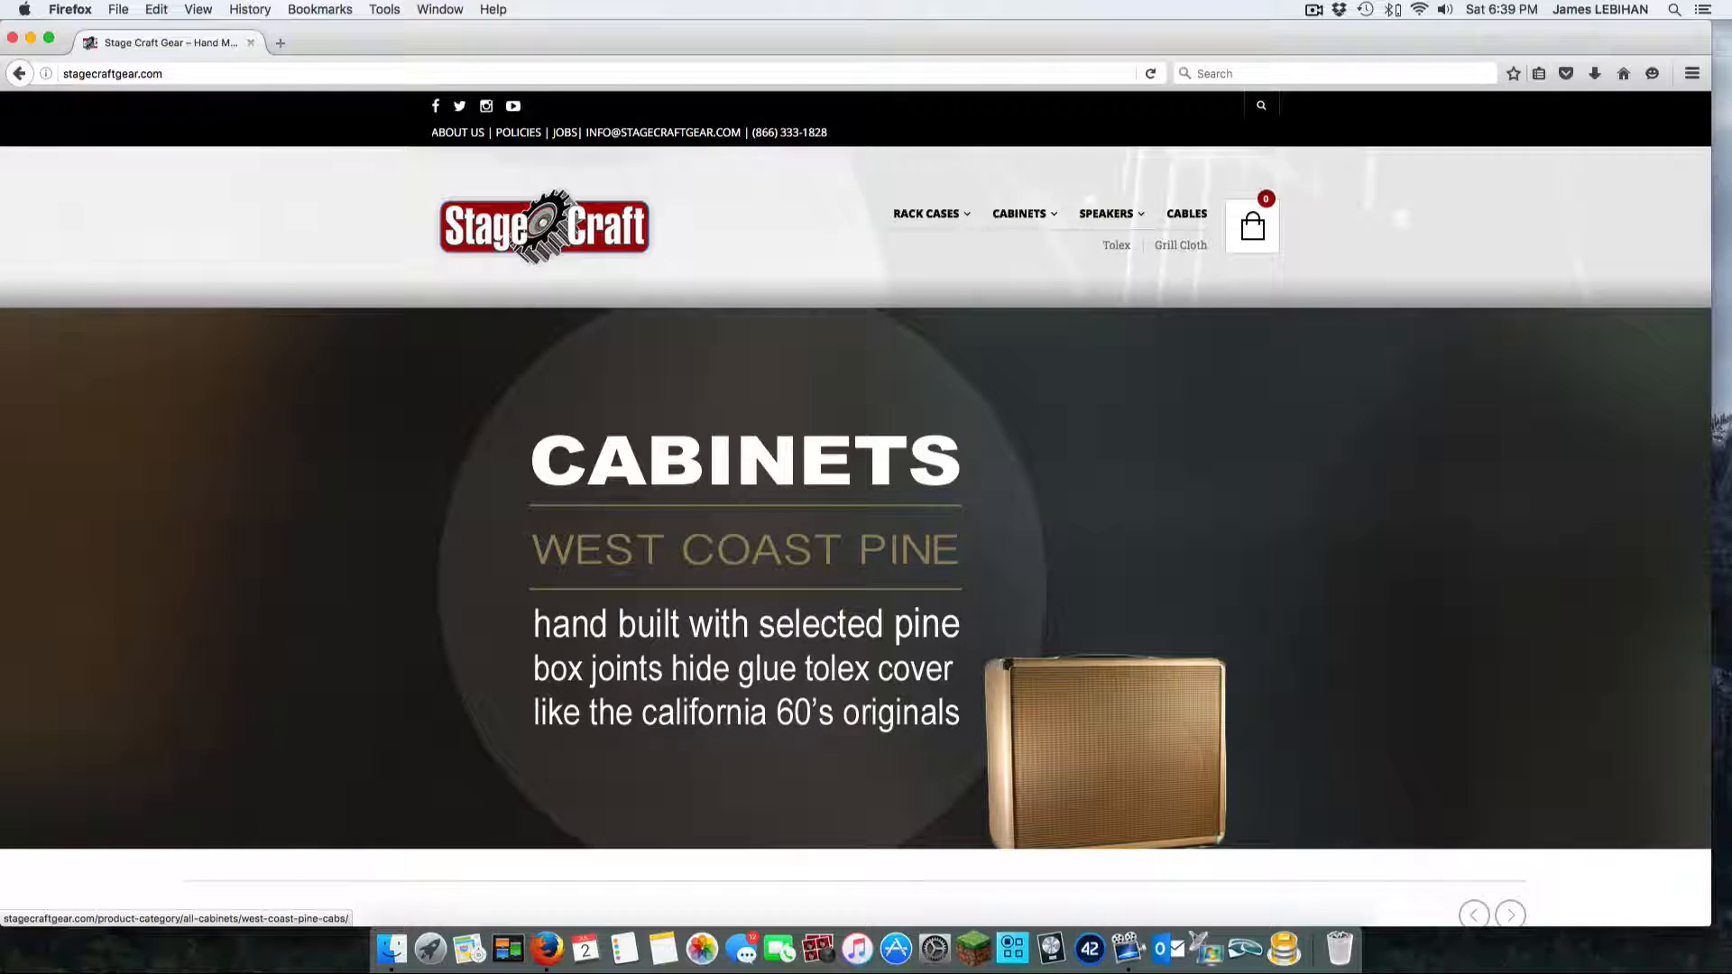
# Step: Open the Black Jack 212ST Diagonal – Studio product page from the Black Jack Cabinets category
pyautogui.moveTo(1019, 213)
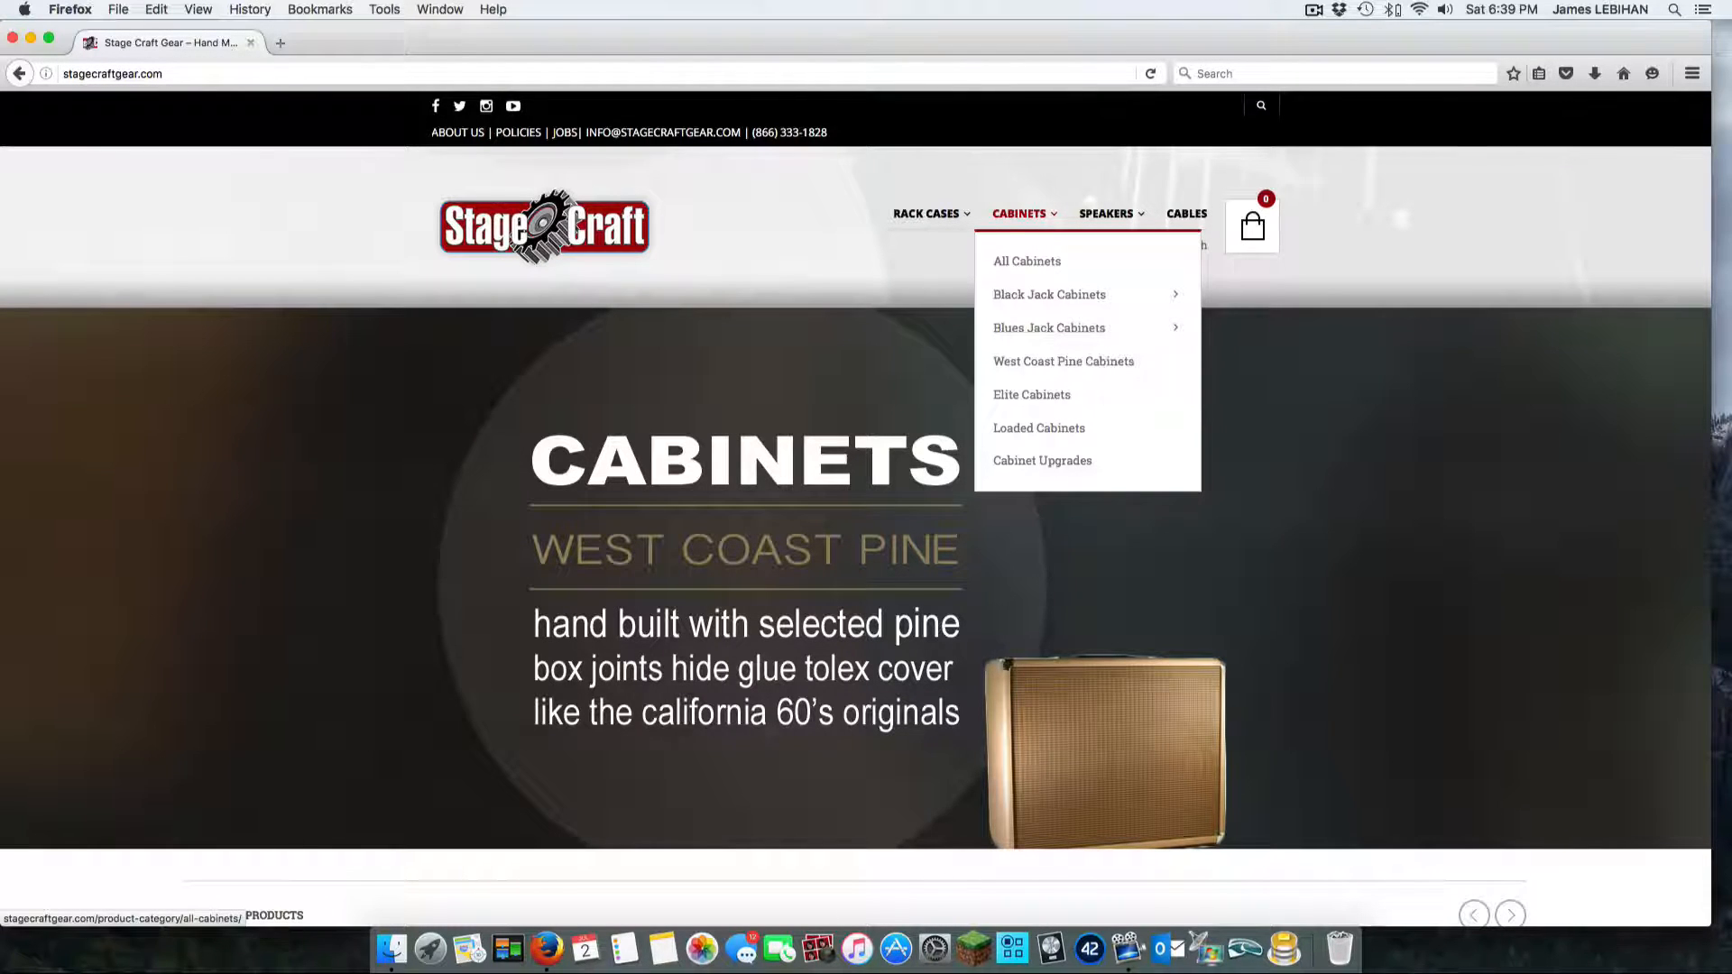
pyautogui.moveTo(1049, 294)
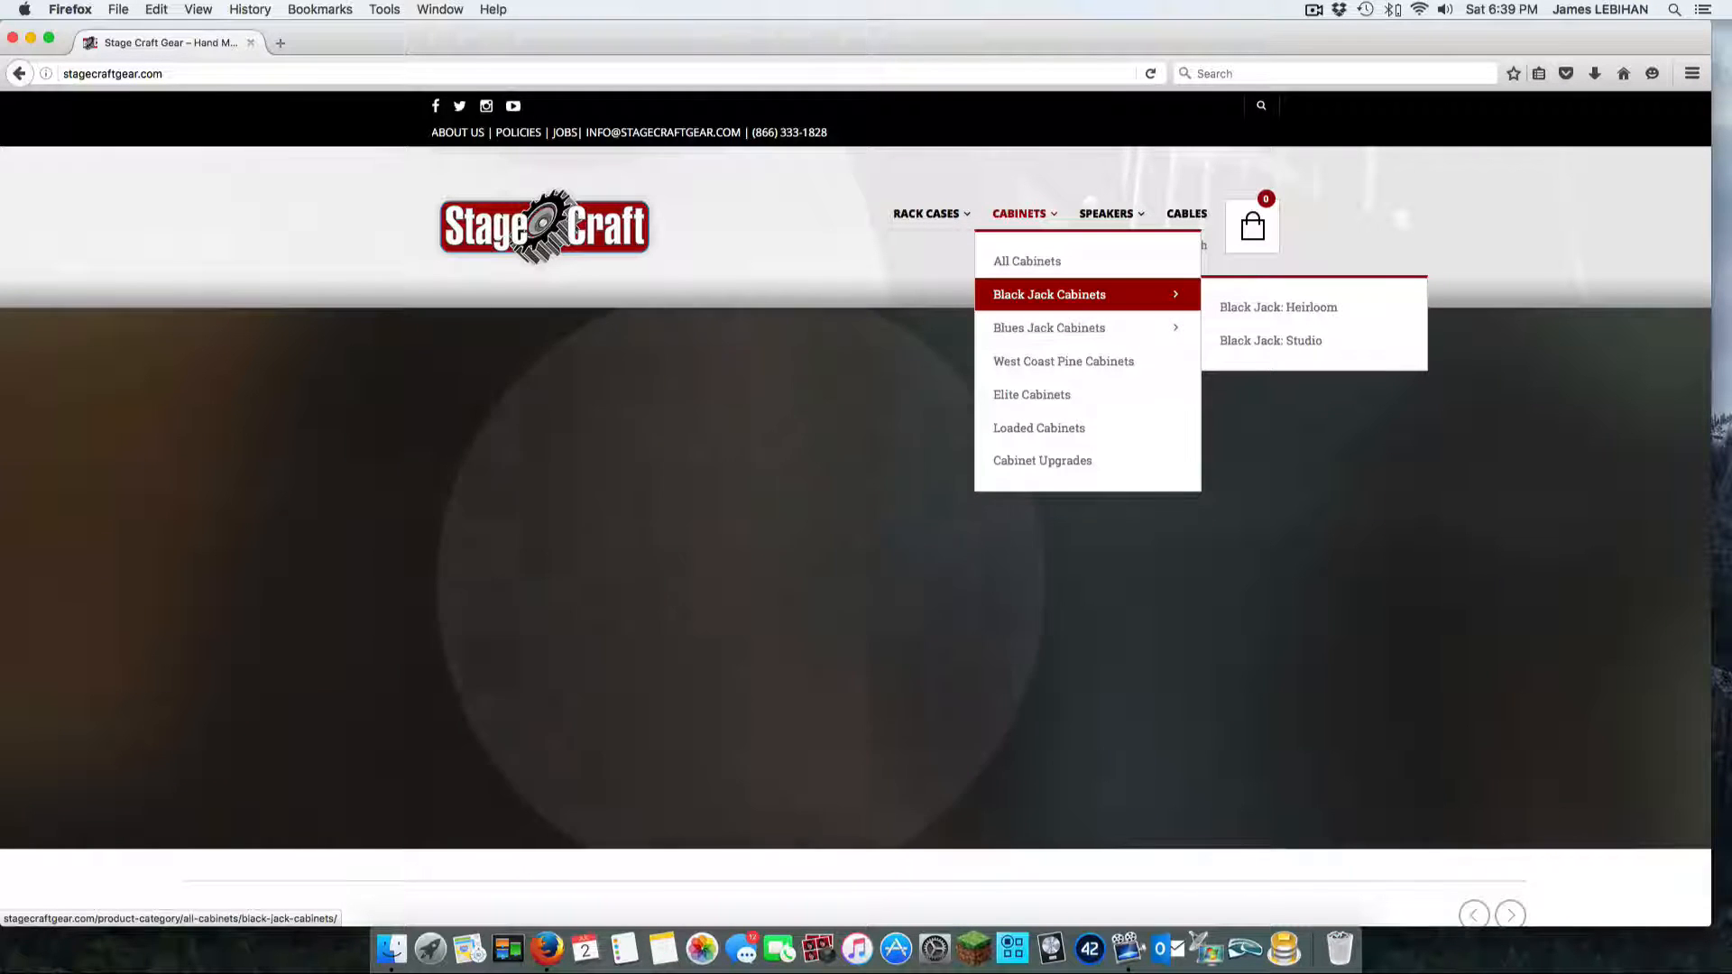
pyautogui.click(1049, 294)
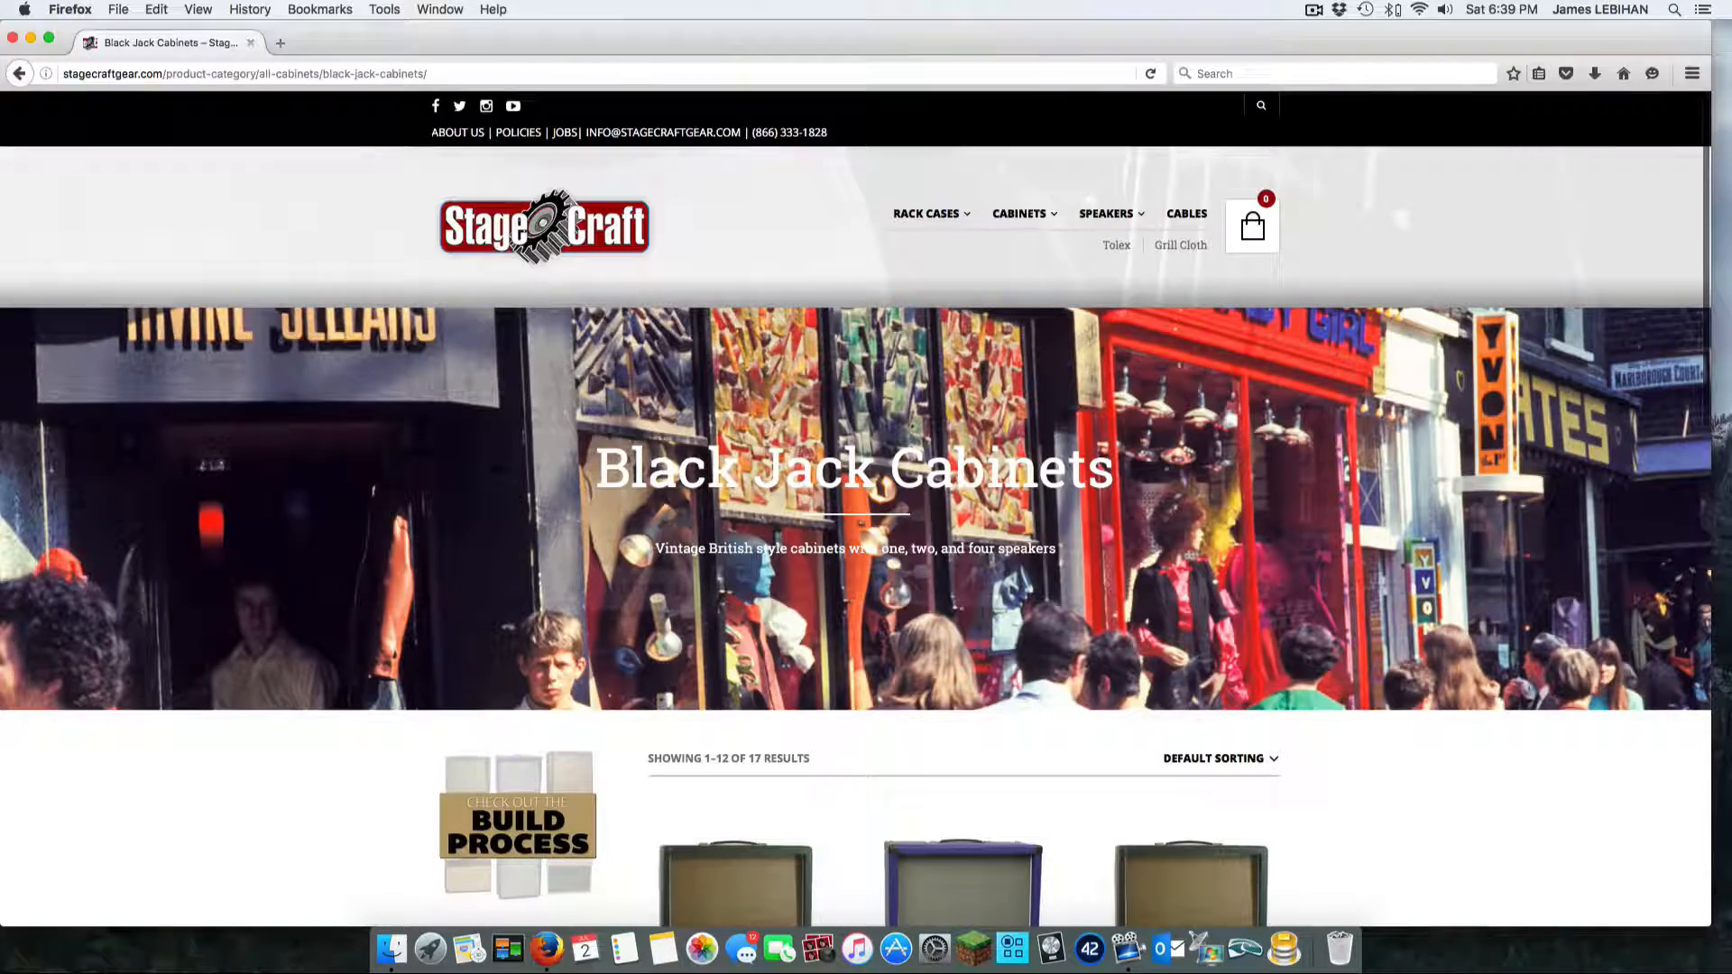
pyautogui.scroll(-1, 855, 509)
pyautogui.scroll(-8, 855, 509)
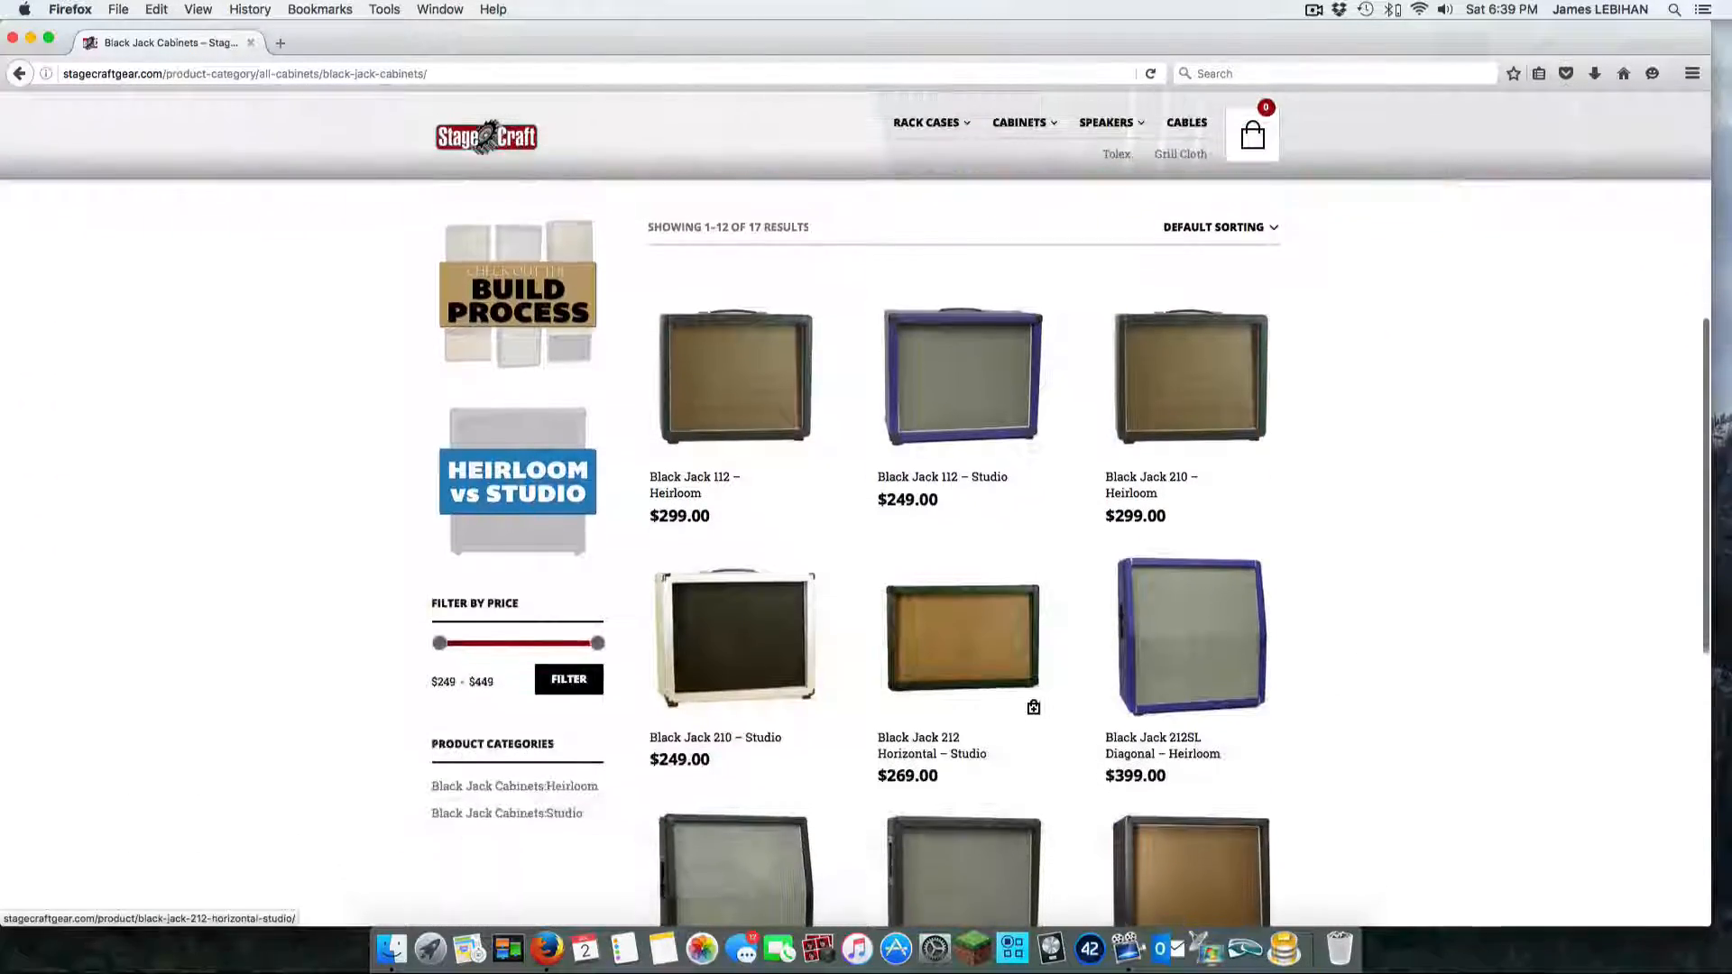
pyautogui.scroll(-4, 963, 505)
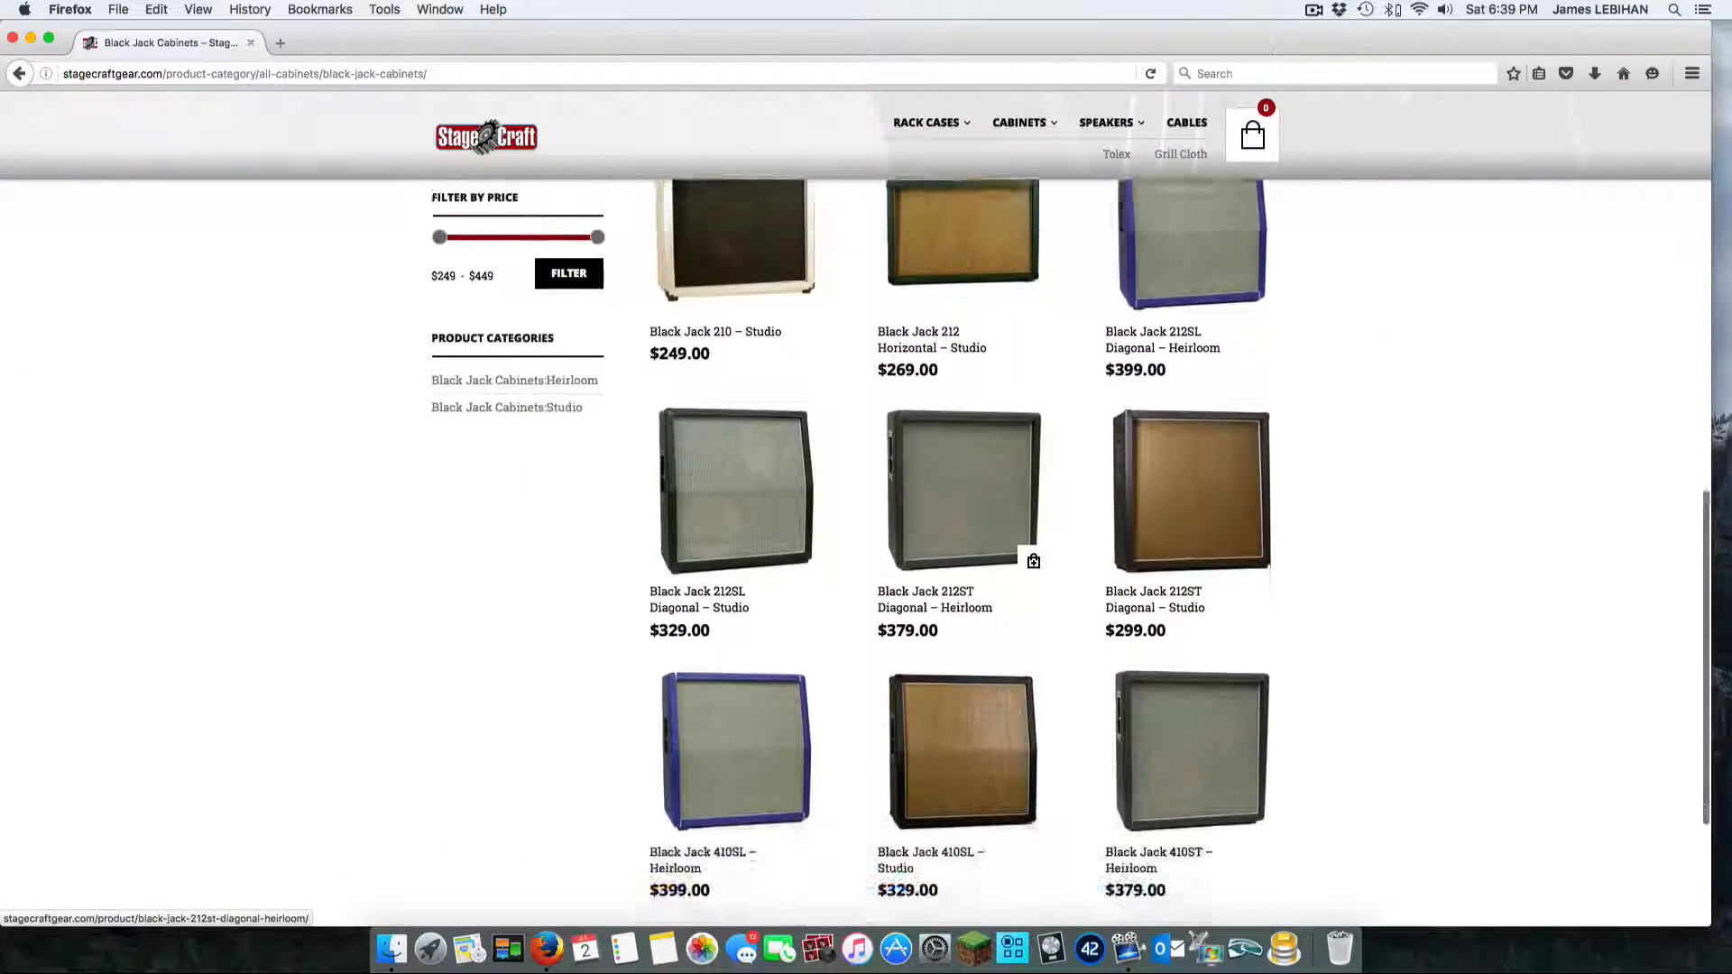
pyautogui.scroll(5, 962, 685)
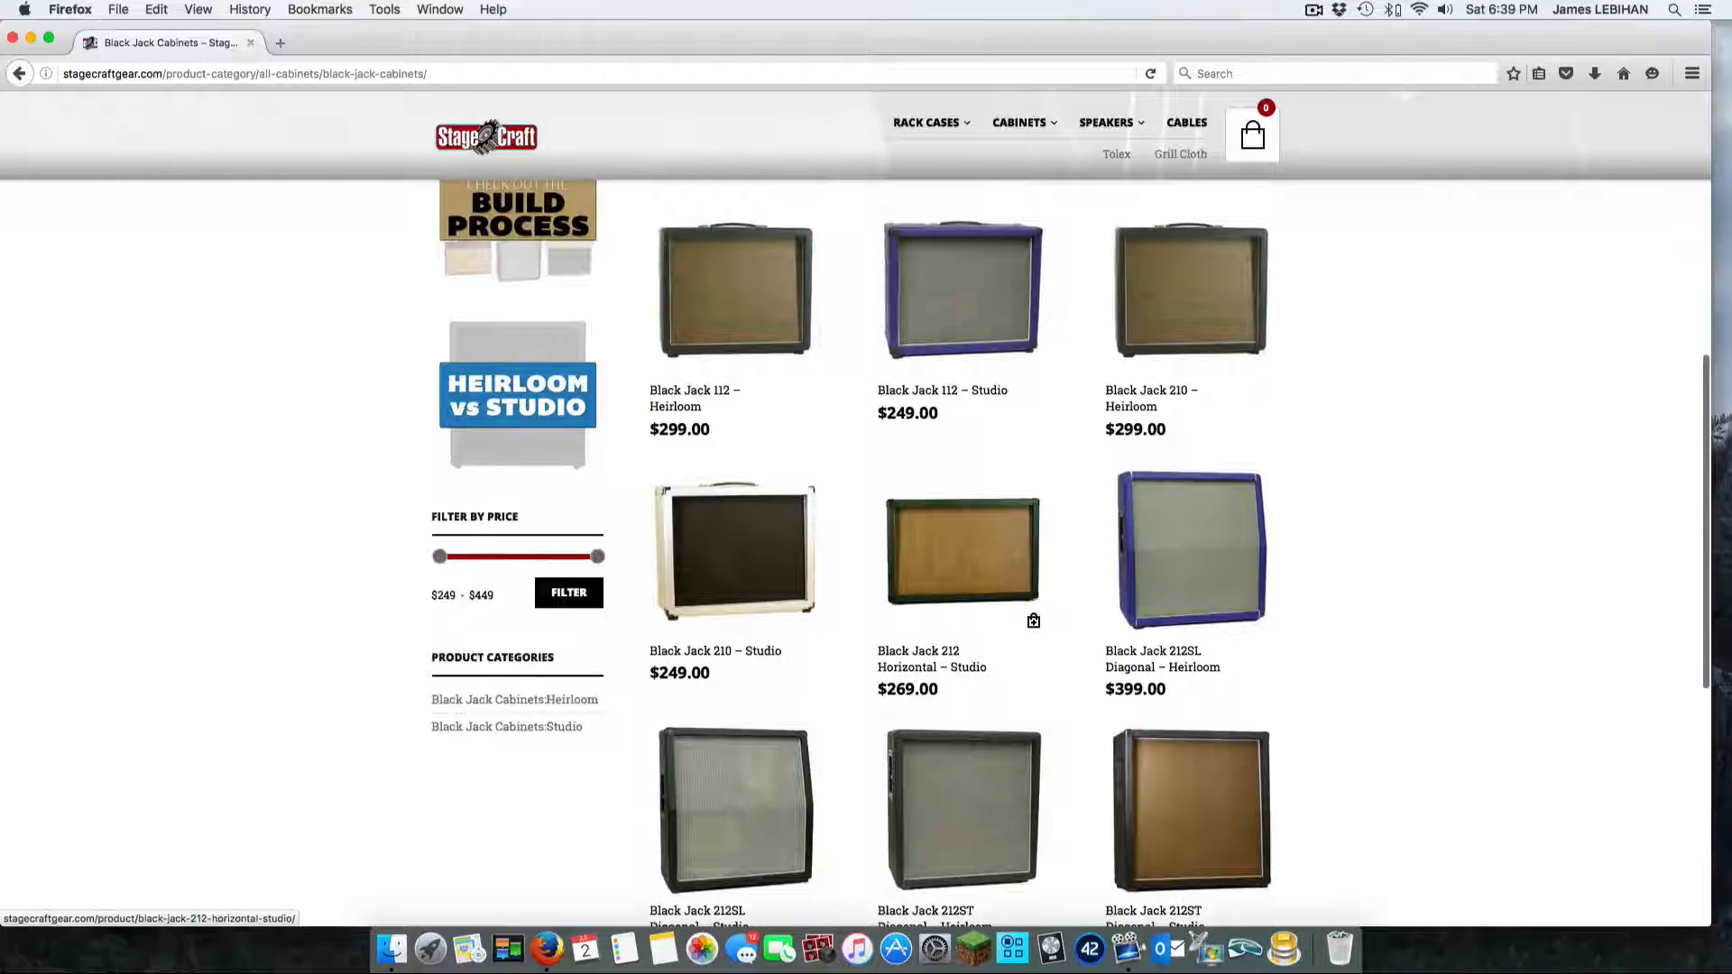
pyautogui.scroll(1, 963, 595)
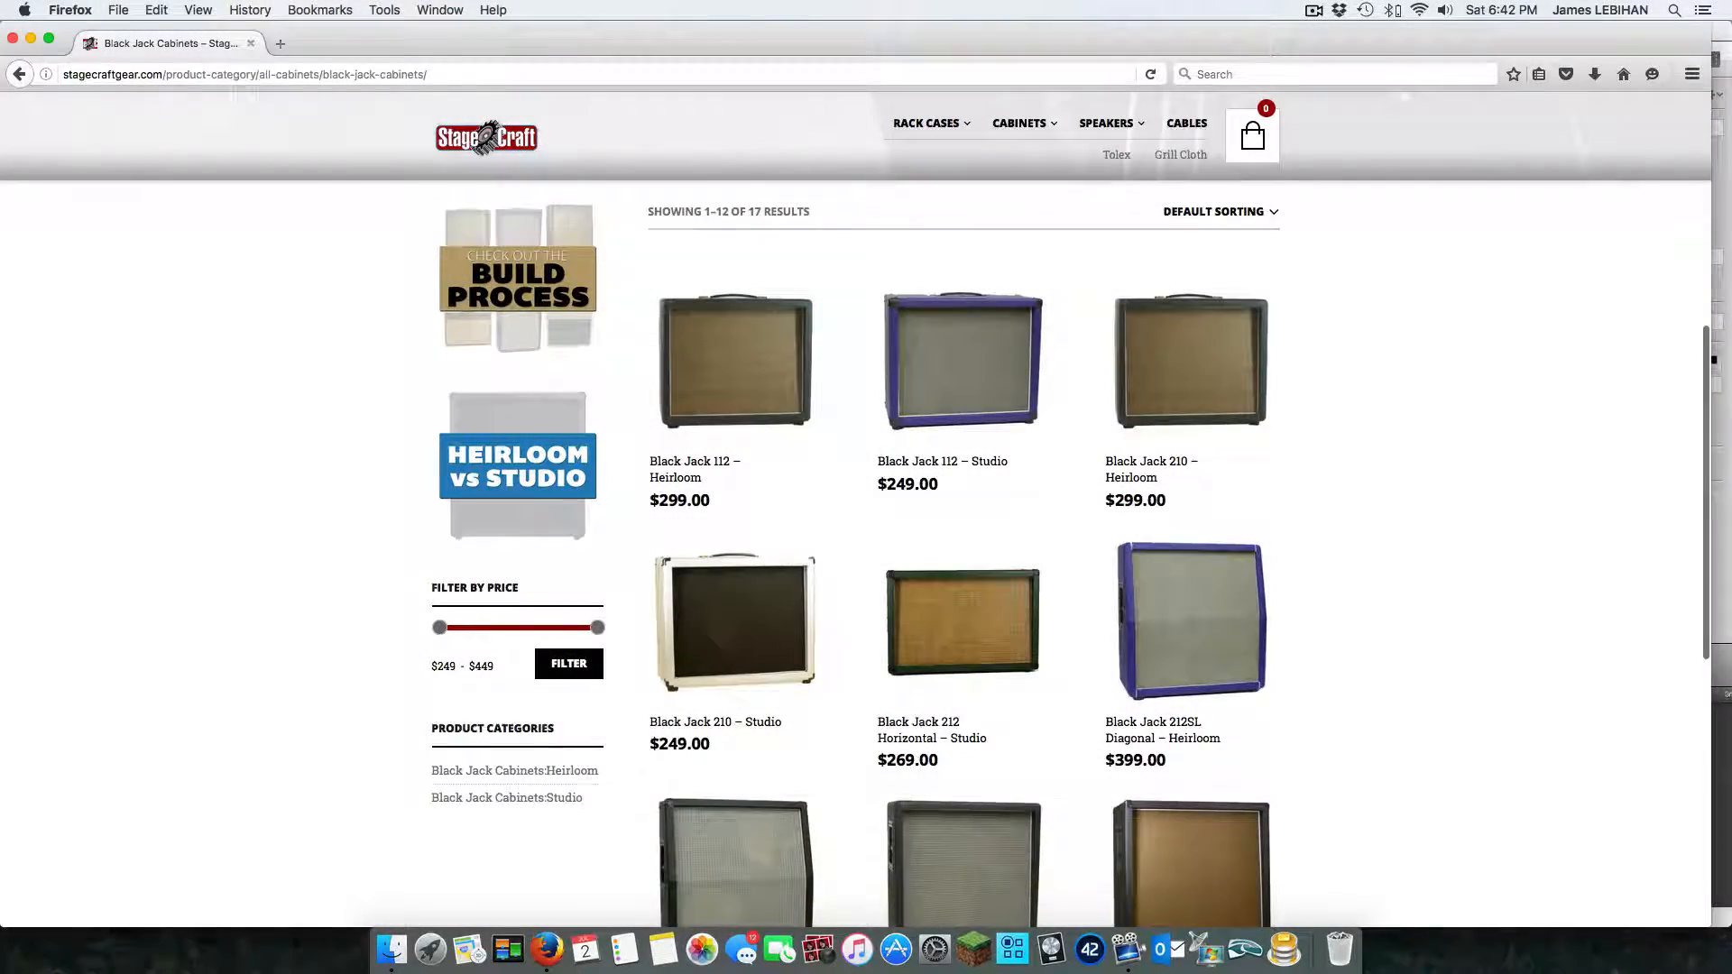
pyautogui.scroll(-5, 1069, 556)
pyautogui.scroll(-4, 1069, 556)
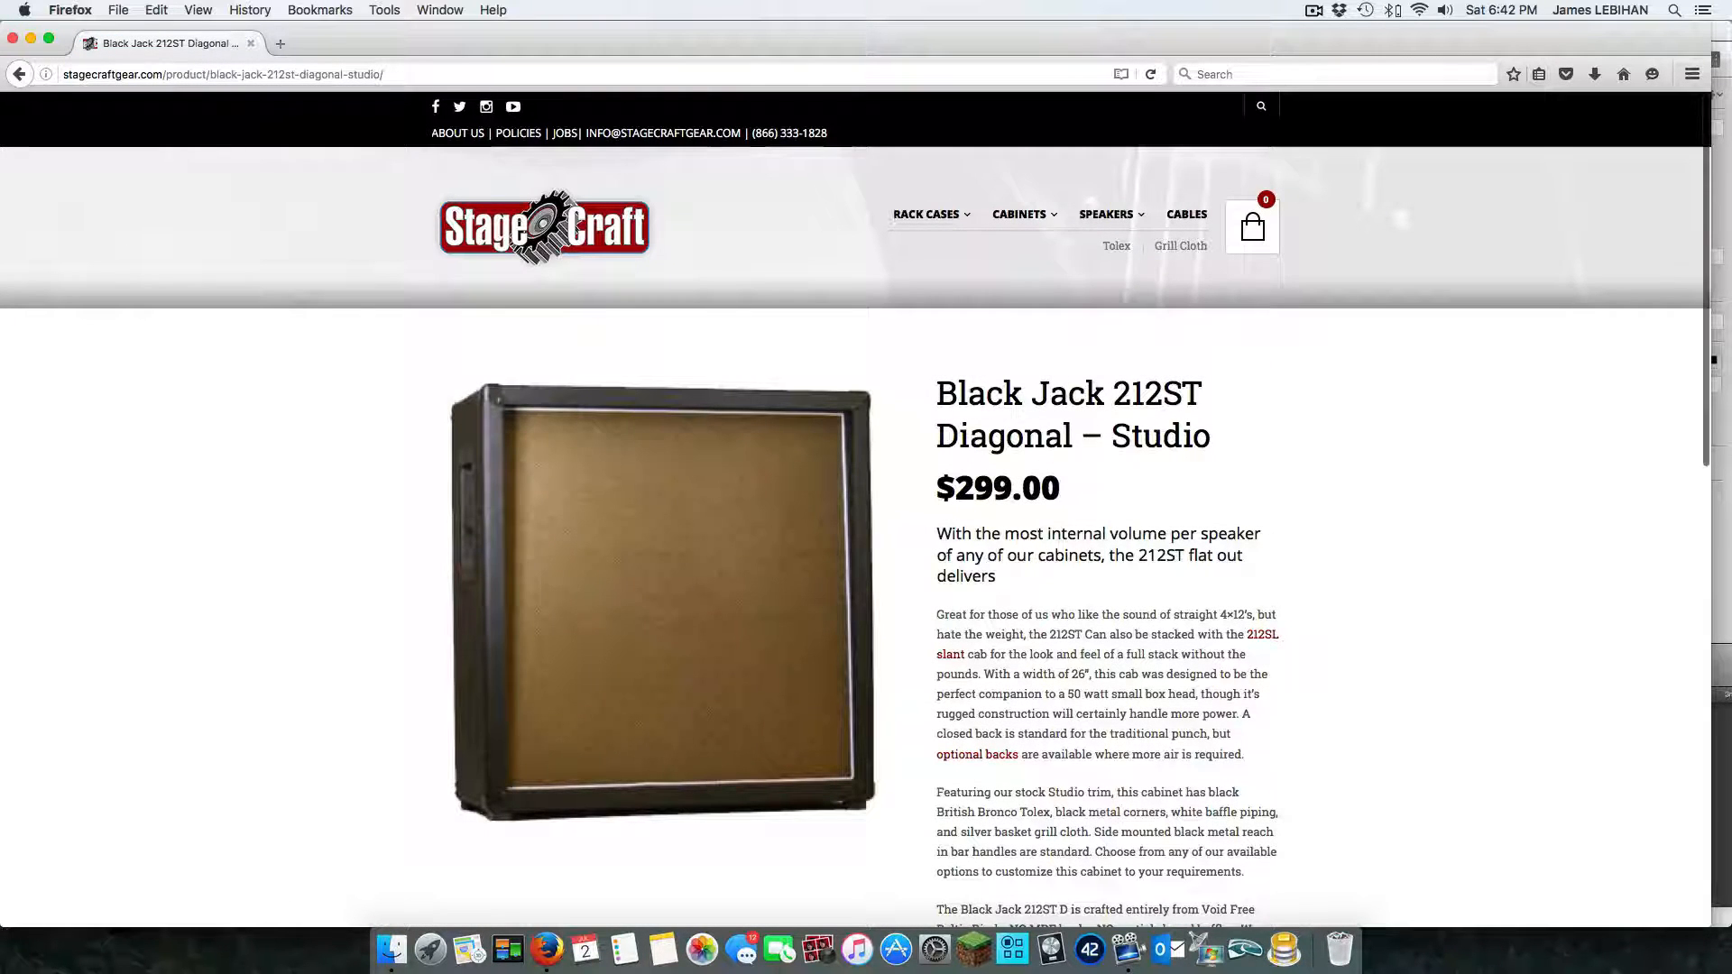
# Step: Examine the cabinet's description, stock Studio trim, dimensions, and the weight and size under Additional Information
pyautogui.scroll(-1, 866, 505)
pyautogui.scroll(-2, 866, 505)
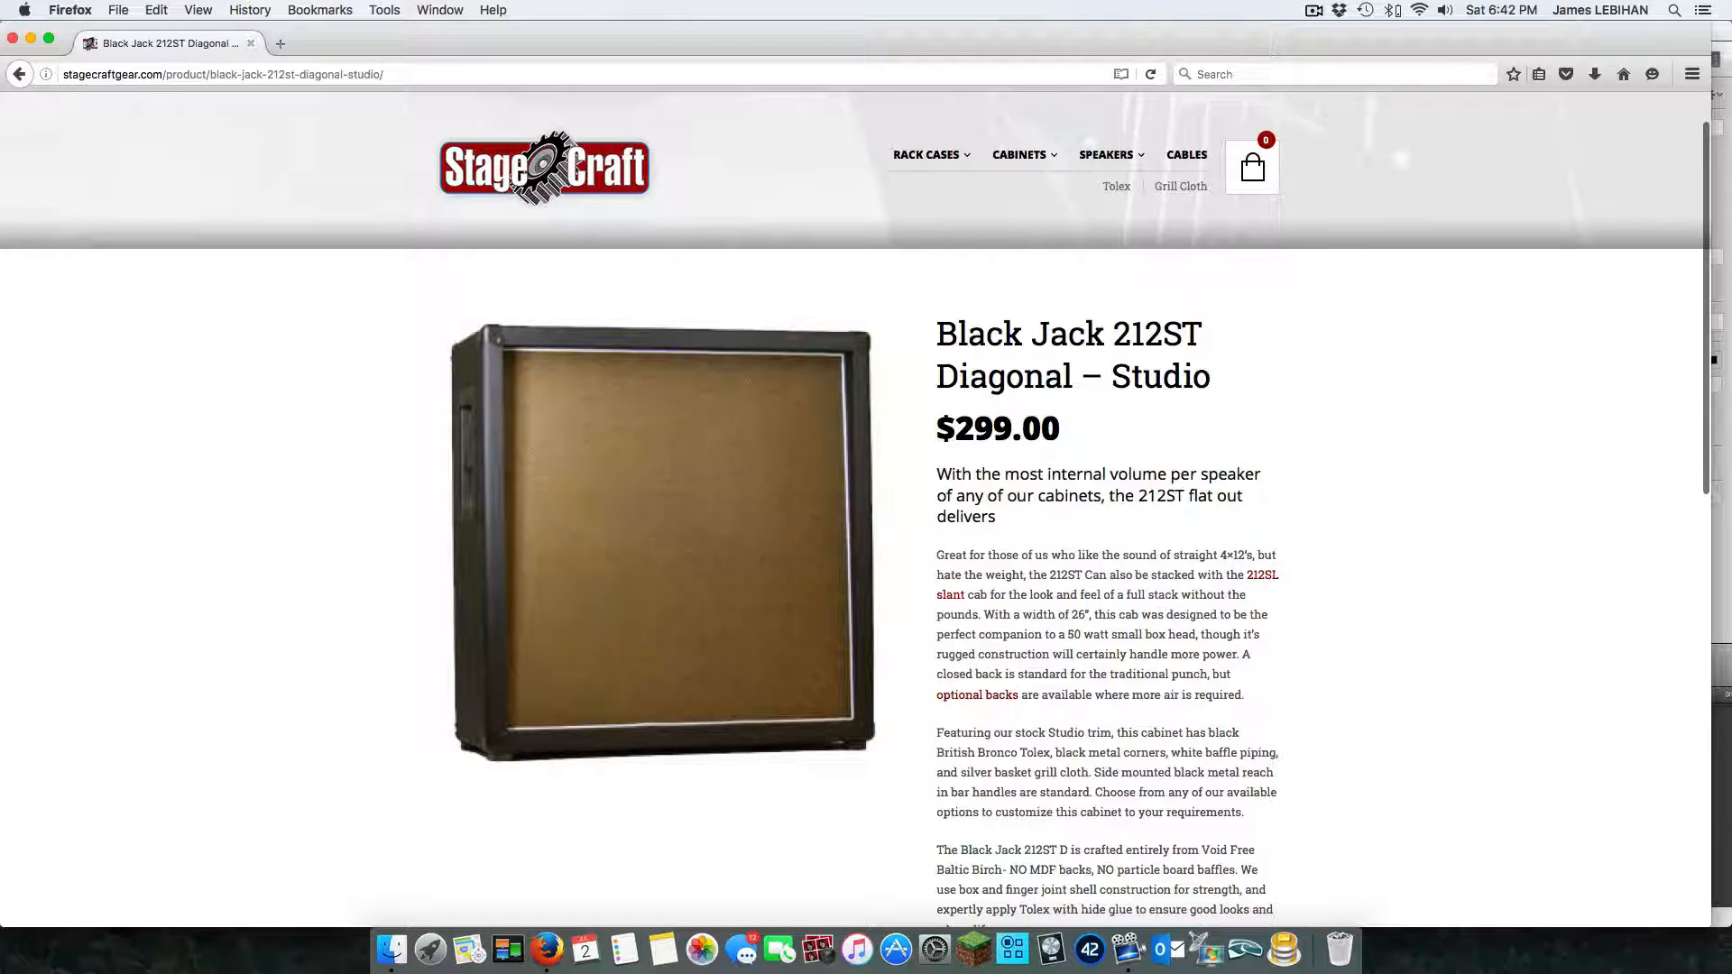
pyautogui.scroll(-1, 866, 505)
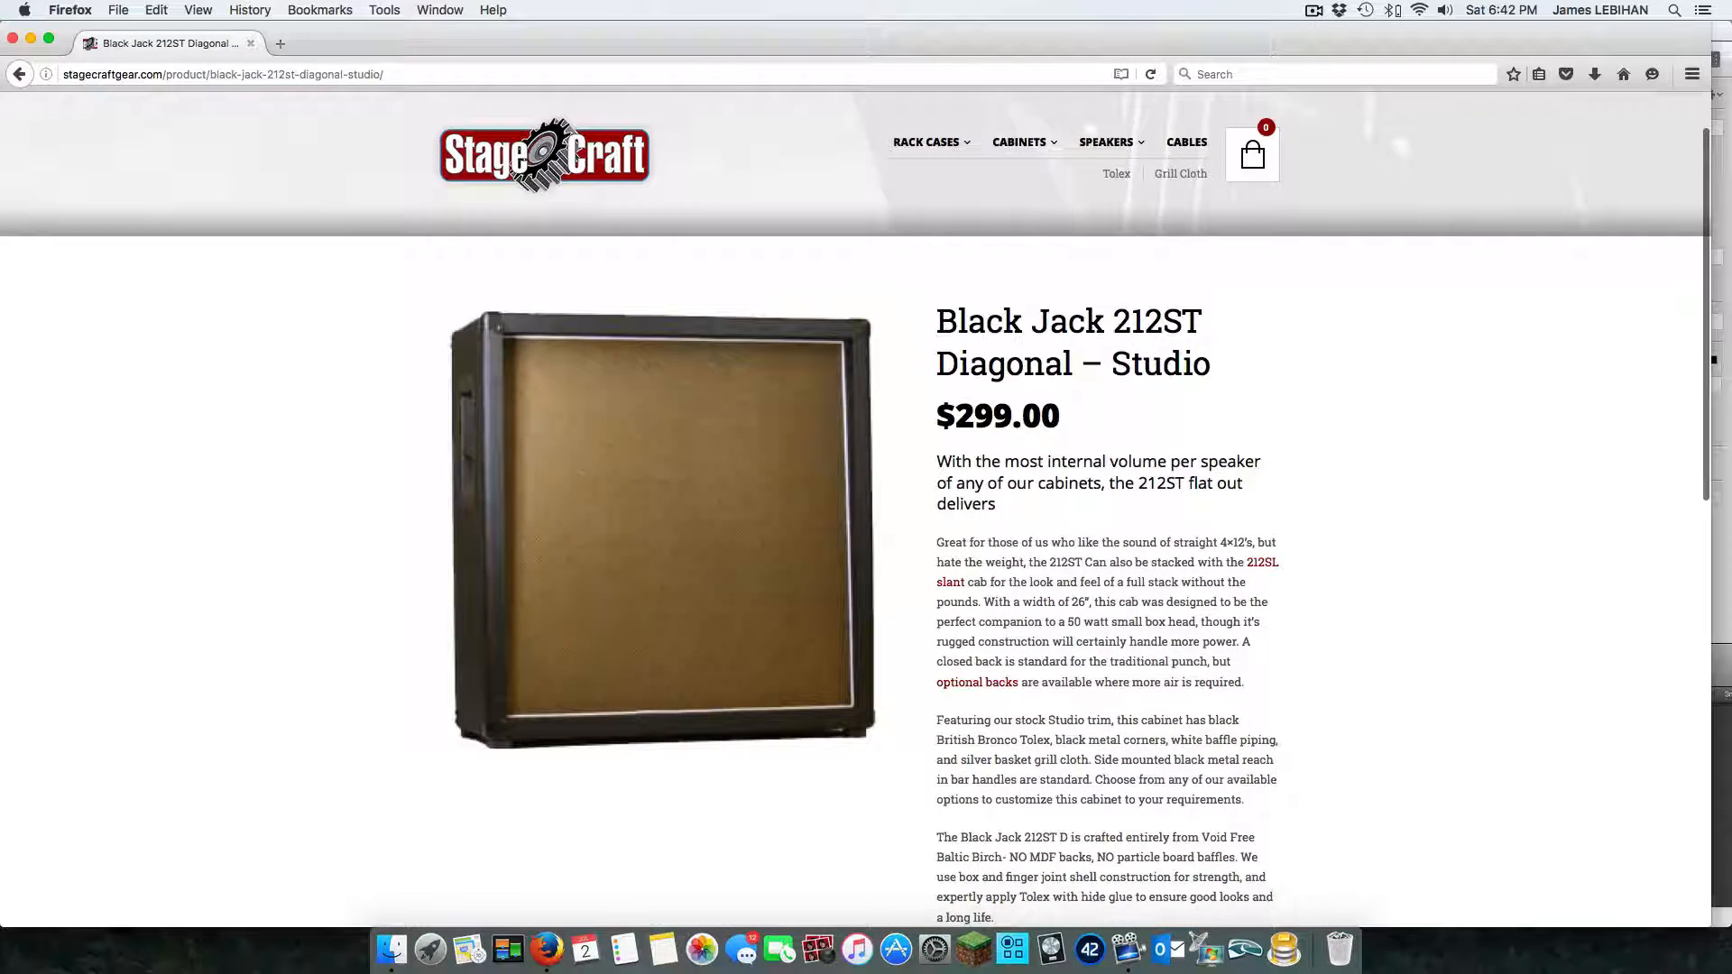
pyautogui.scroll(-5, 866, 505)
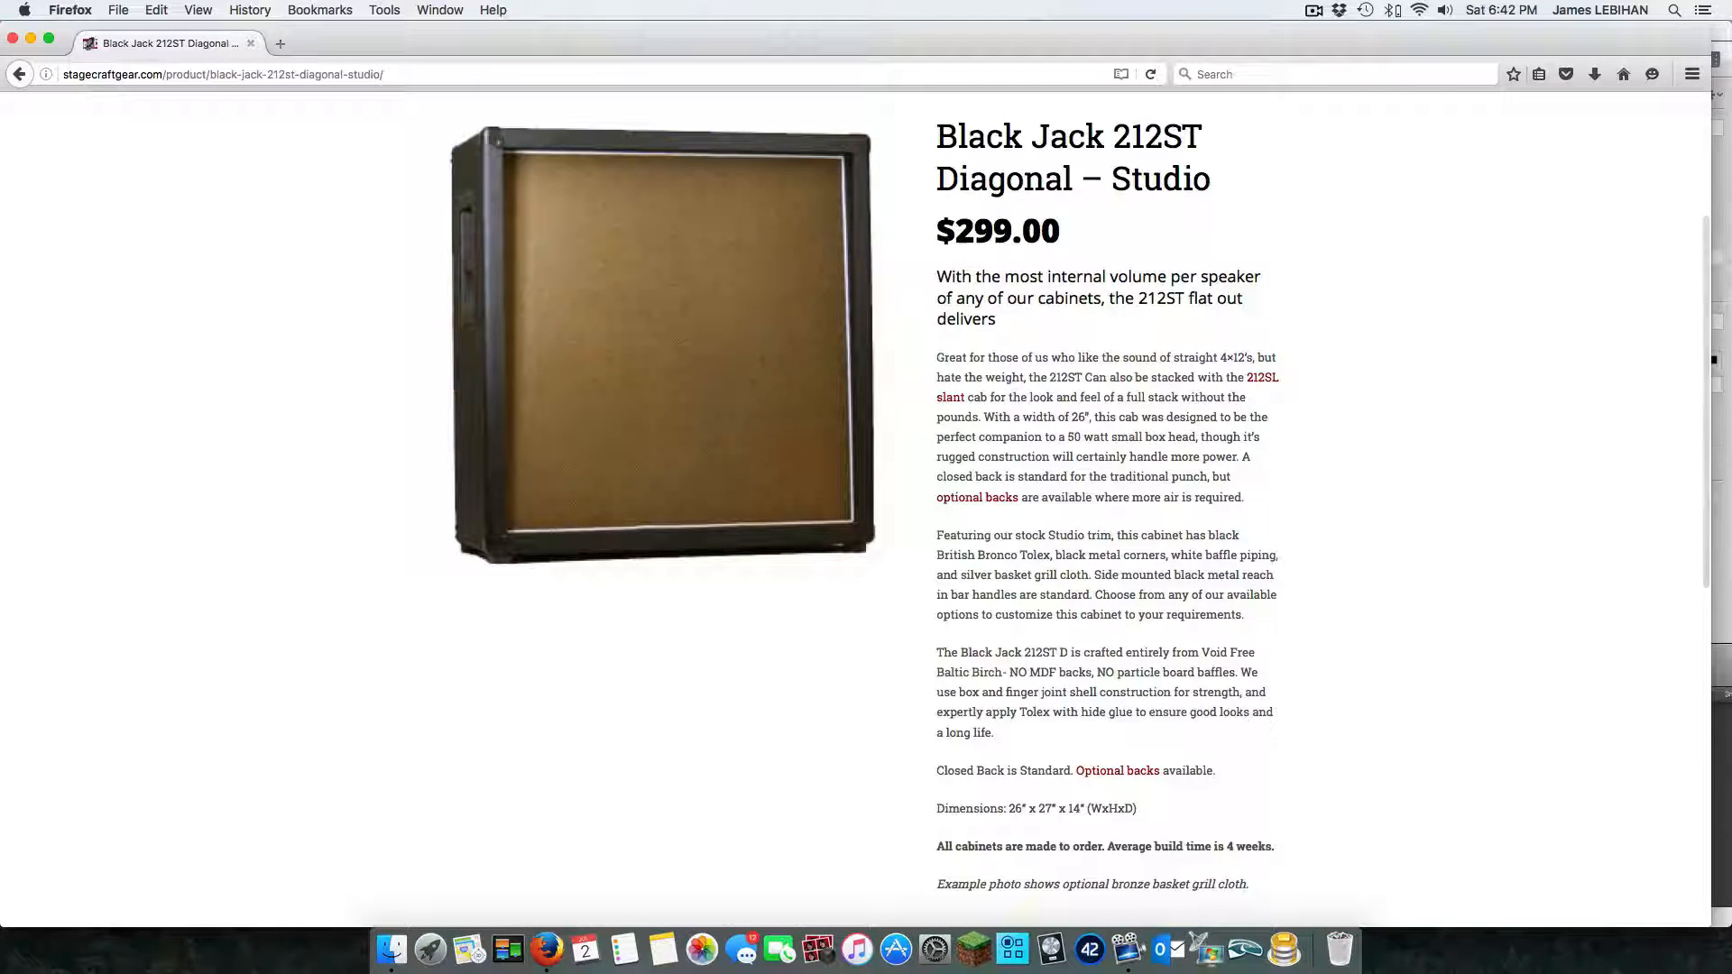
pyautogui.scroll(-5, 866, 505)
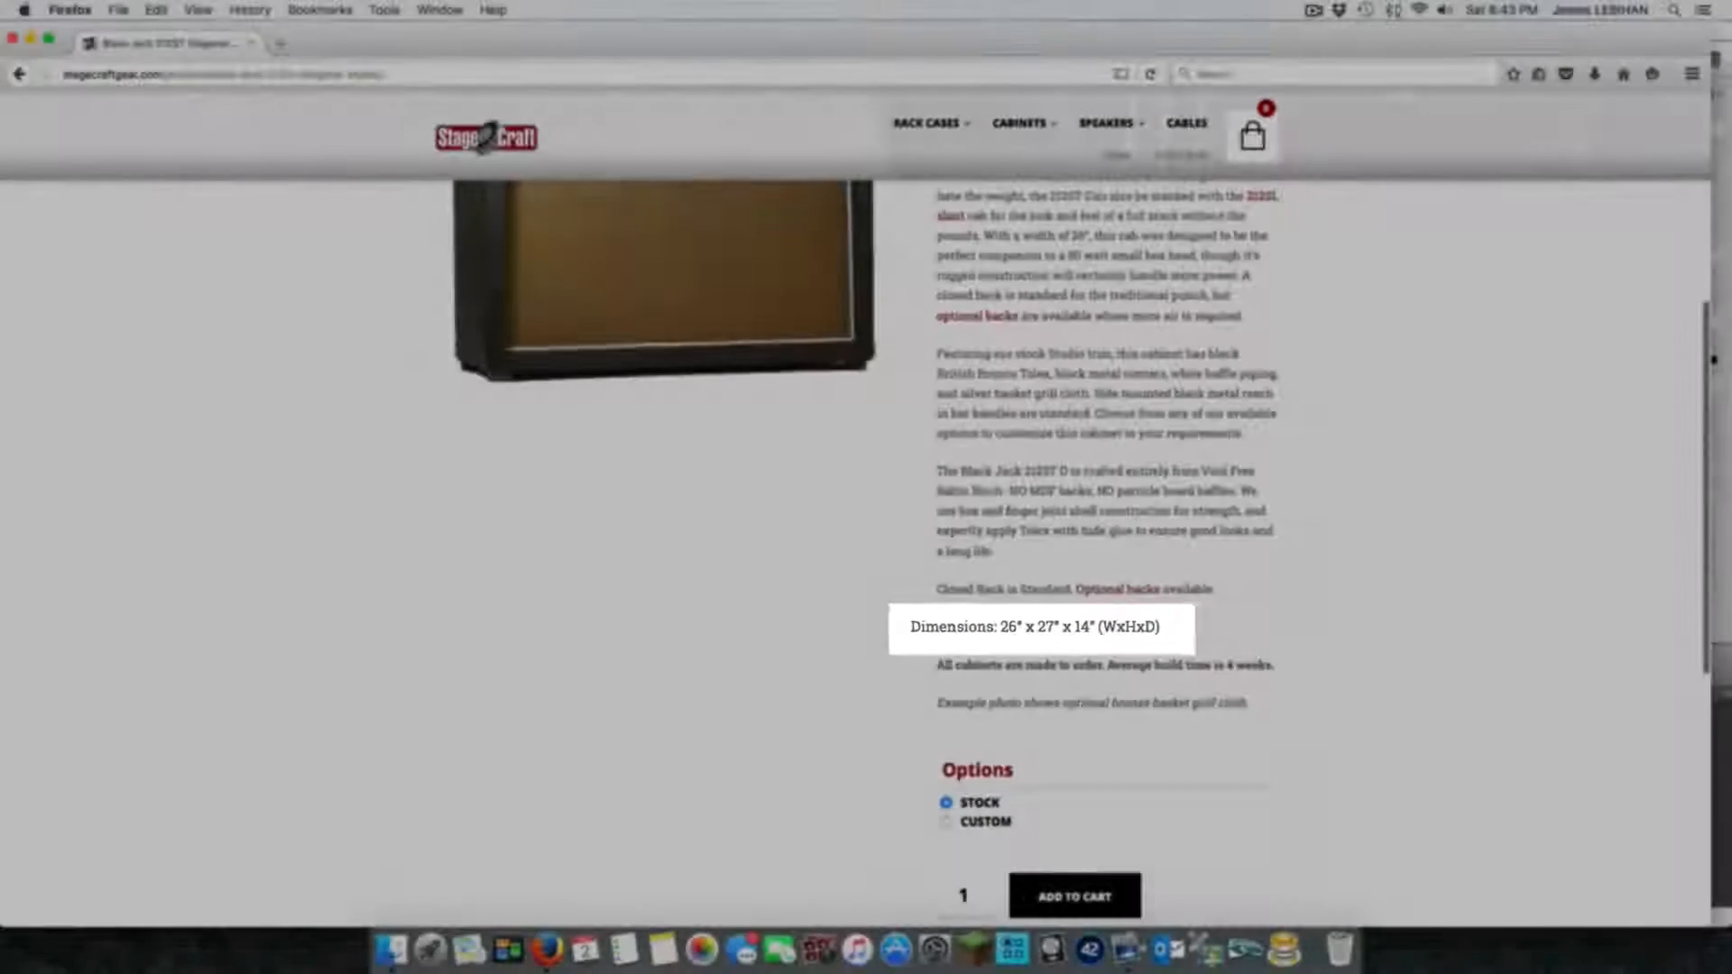
pyautogui.scroll(-3, 866, 541)
pyautogui.scroll(-3, 866, 541)
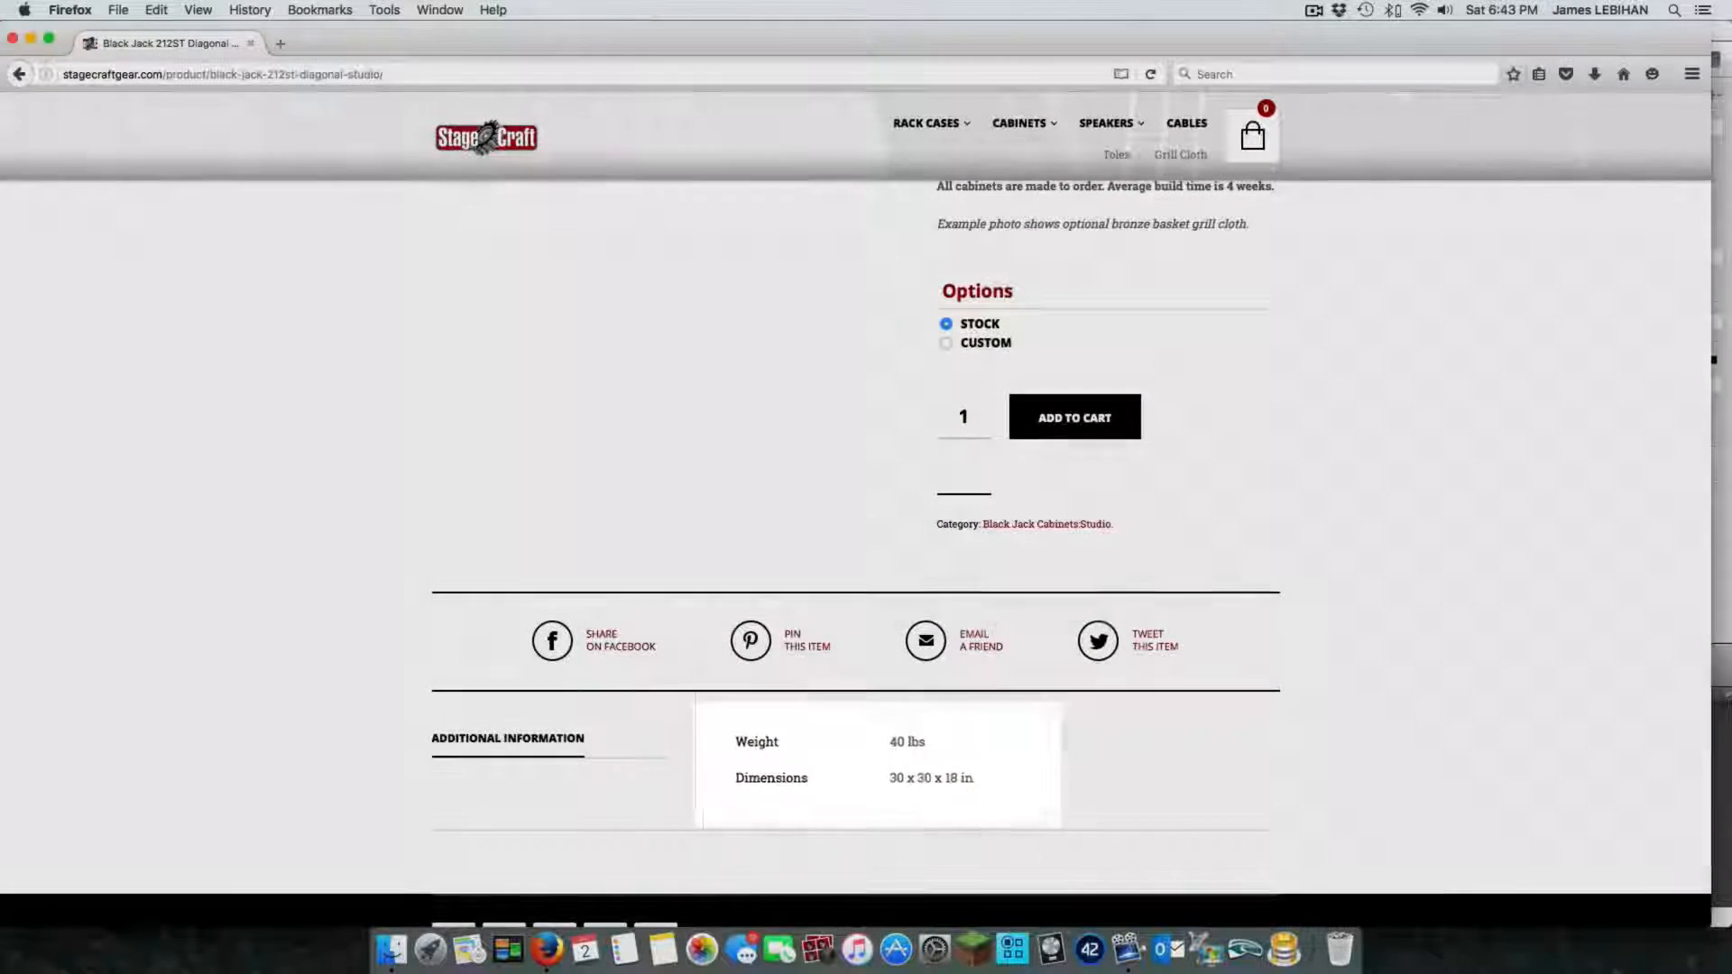
pyautogui.scroll(3, 855, 541)
pyautogui.scroll(2, 1073, 553)
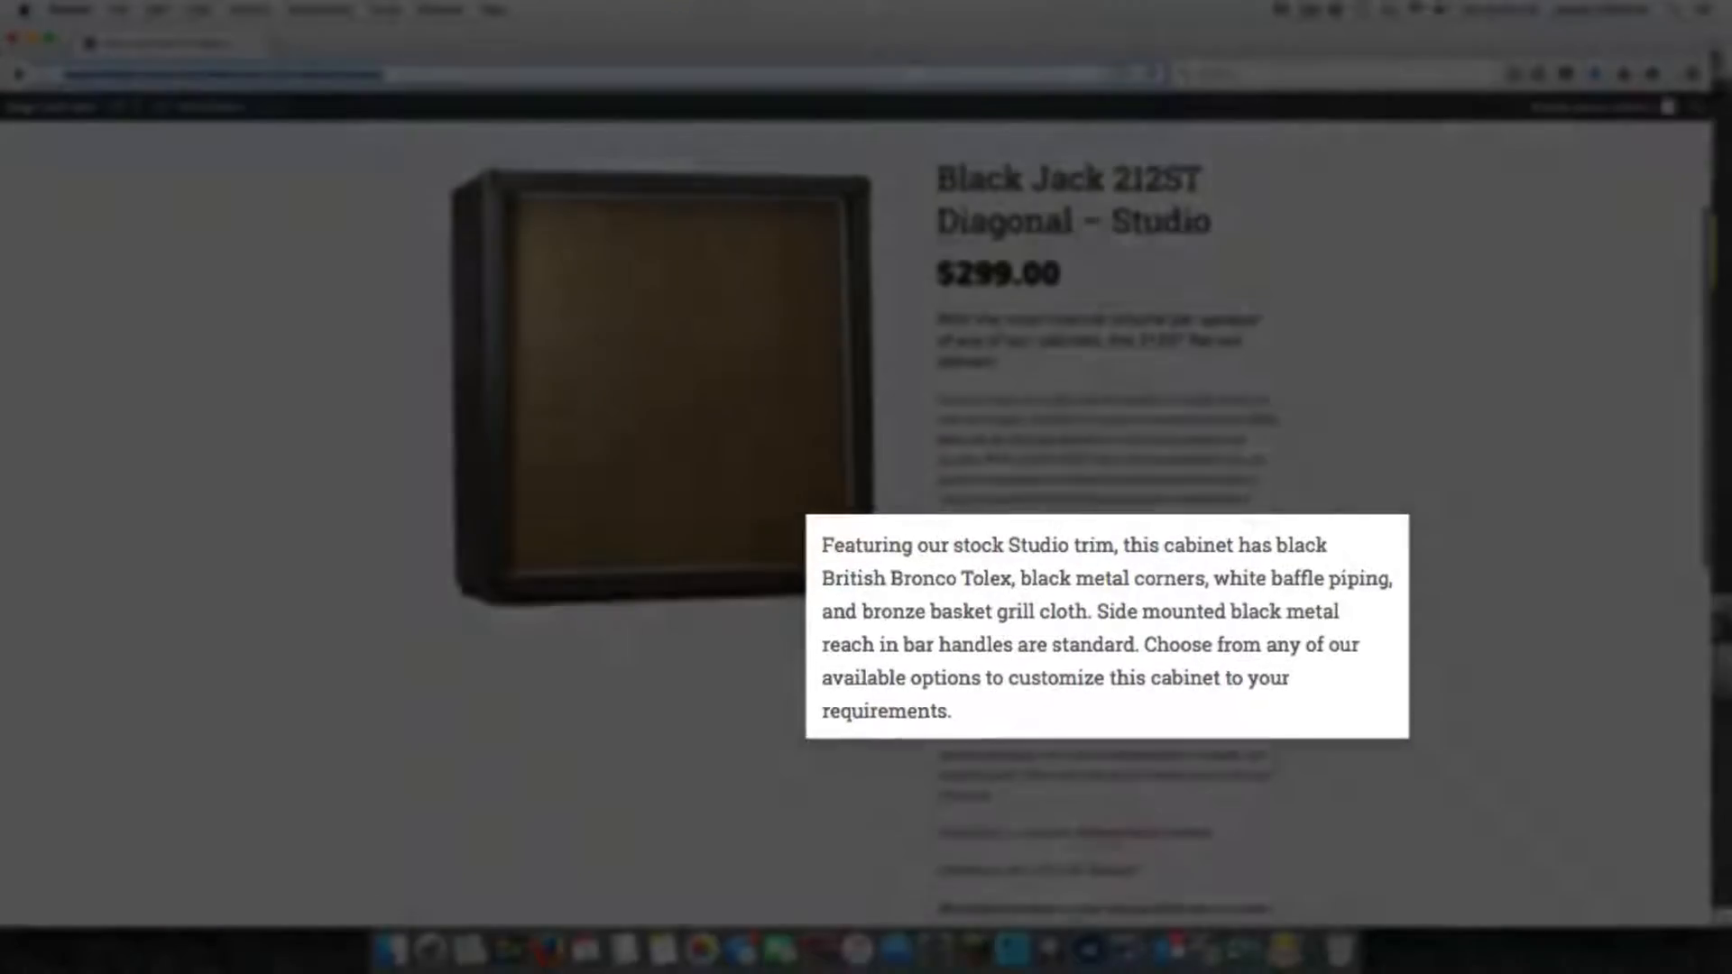
# Step: Choose the Custom option for the cabinet and review its tolex, grill cloth, grill piping, corners and special instructions fields
pyautogui.scroll(-5, 866, 523)
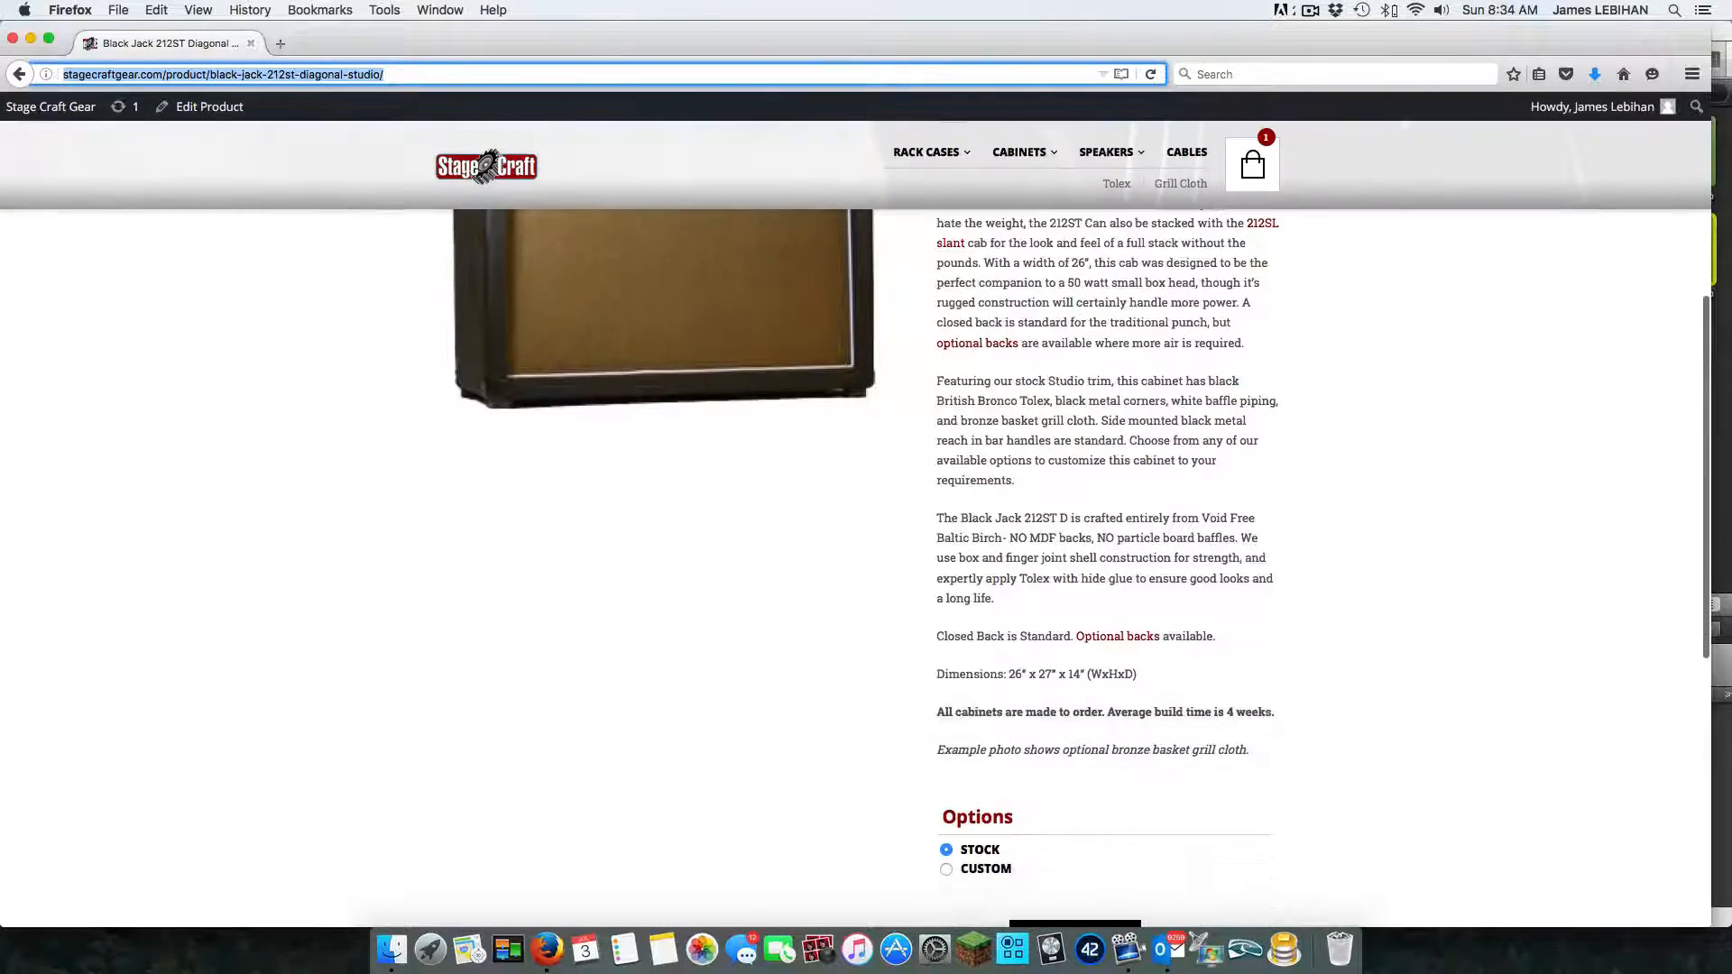
pyautogui.scroll(-2, 865, 569)
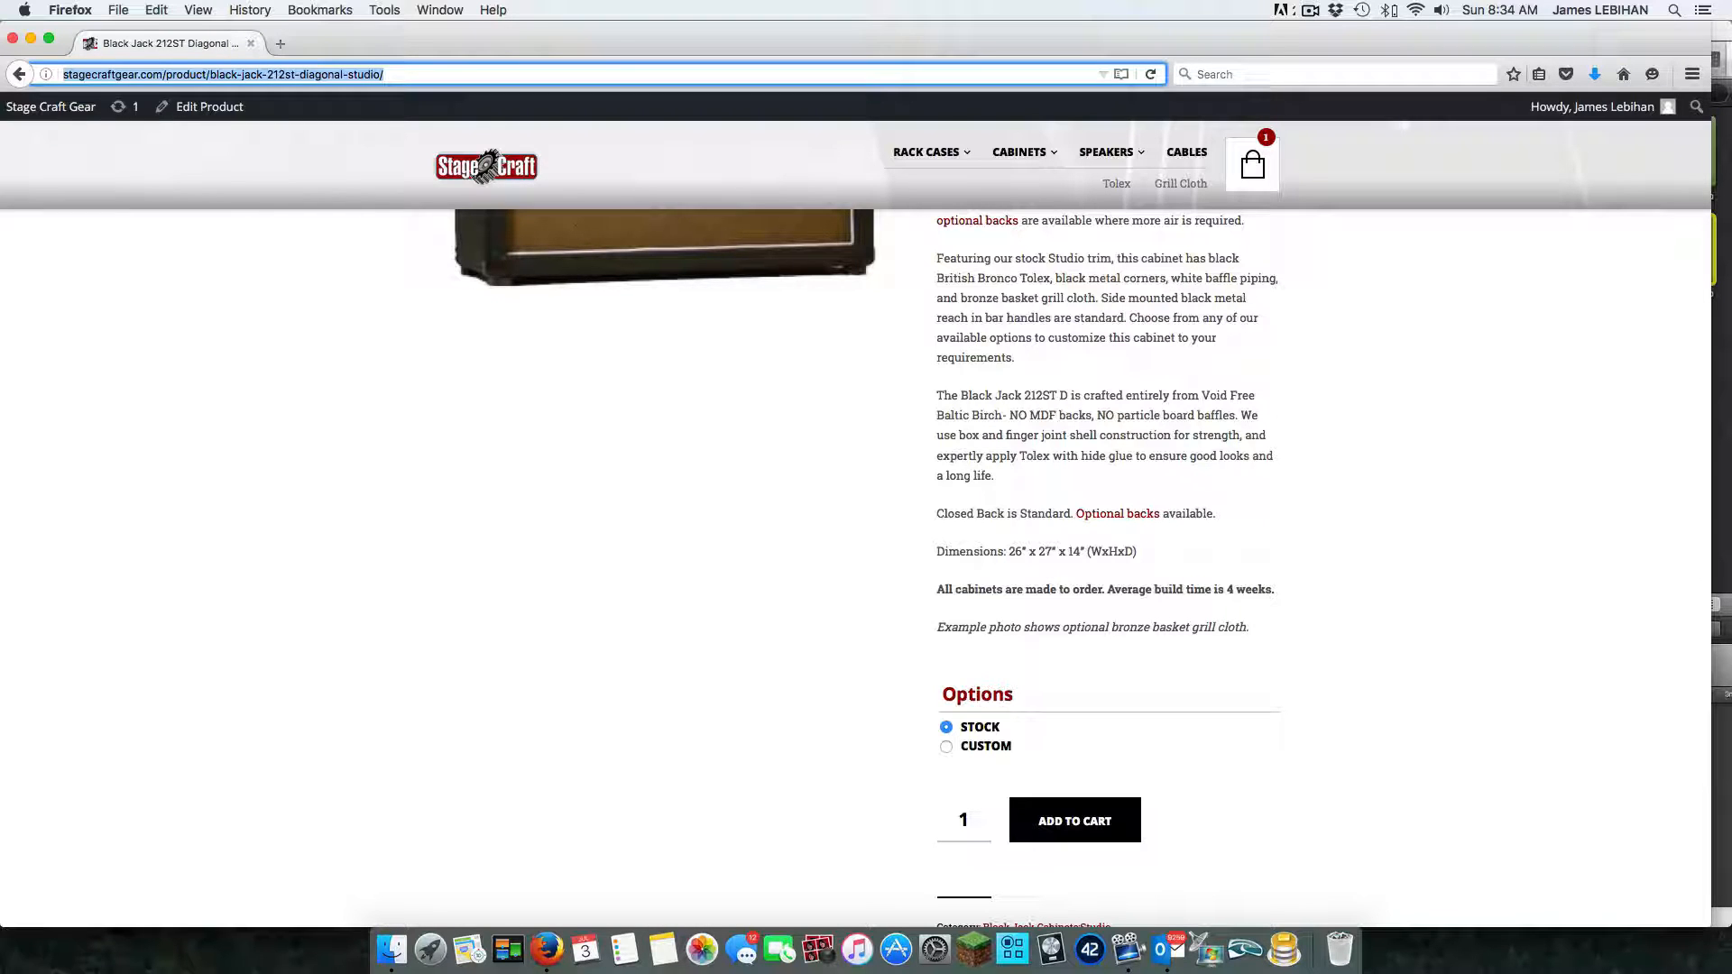
pyautogui.click(946, 747)
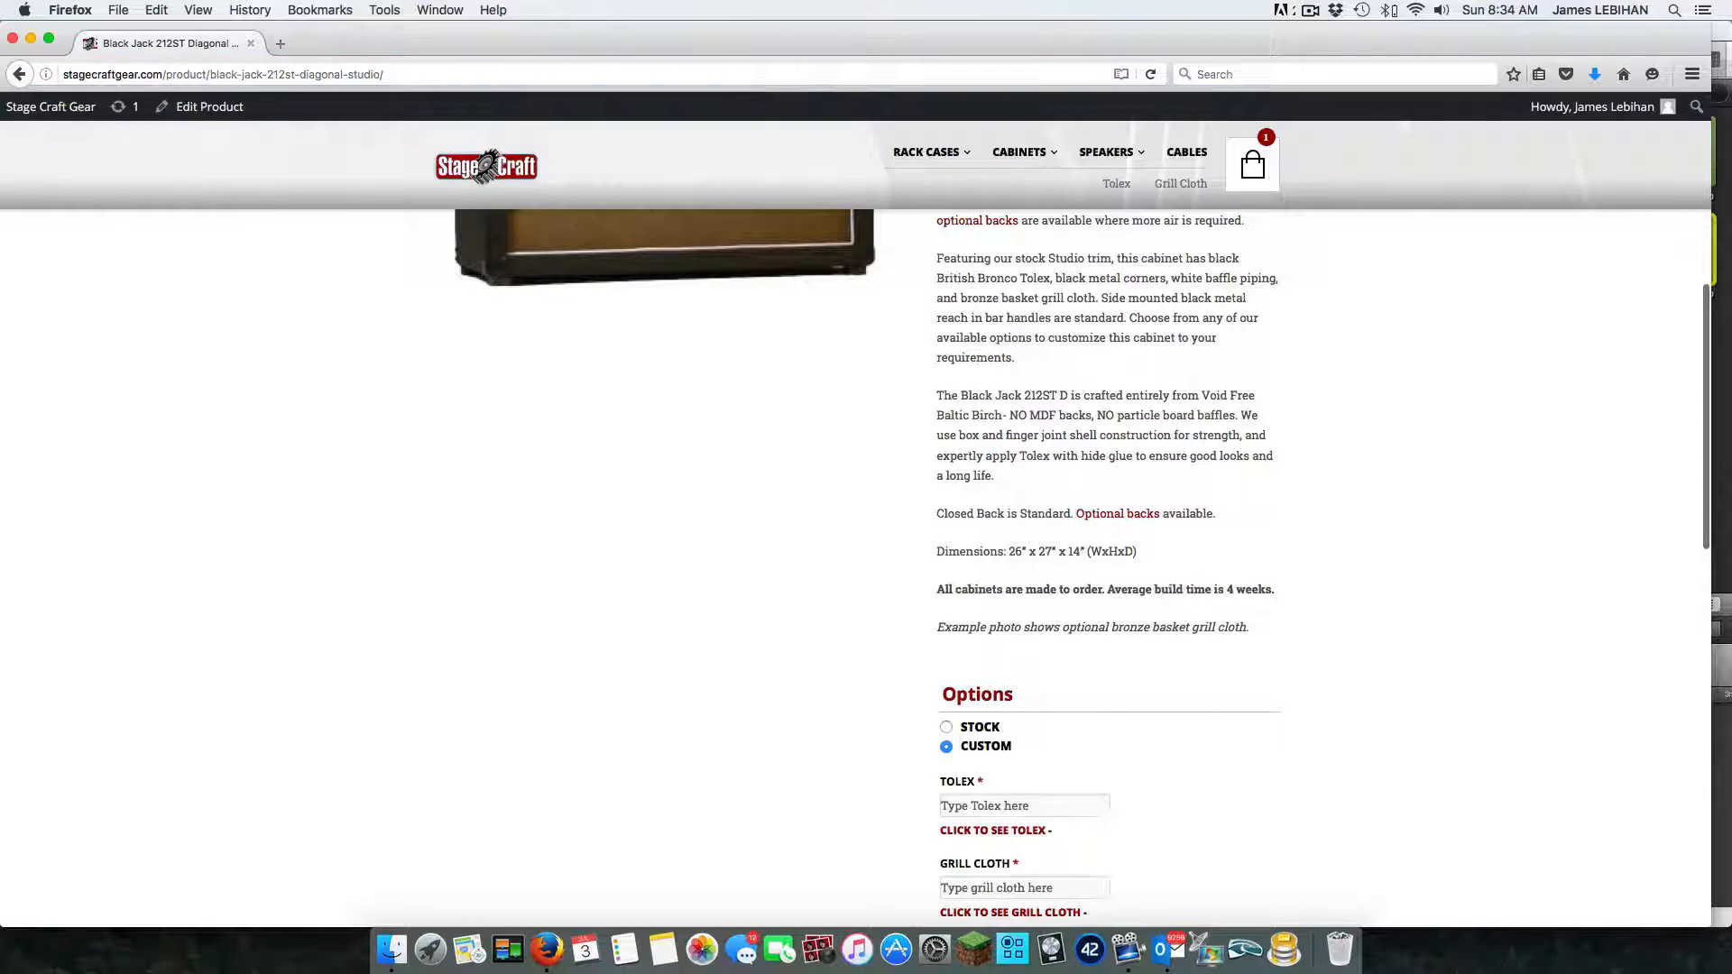
pyautogui.scroll(-1, 946, 747)
pyautogui.scroll(-5, 1107, 541)
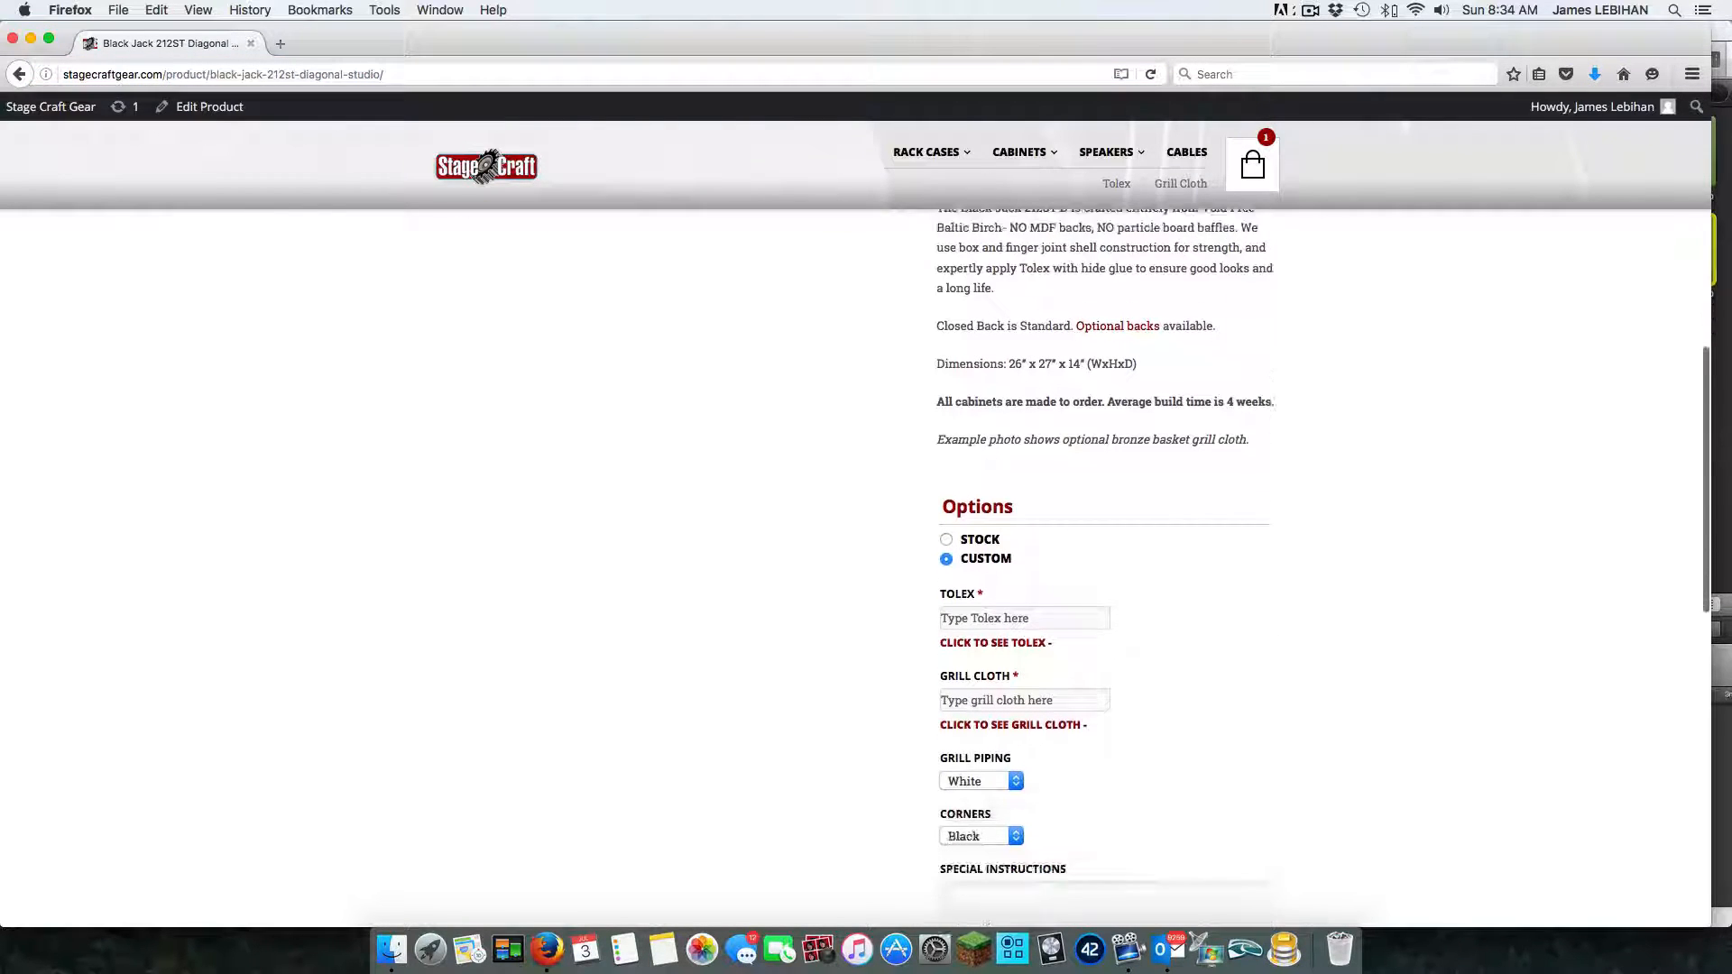
pyautogui.scroll(-3, 1107, 541)
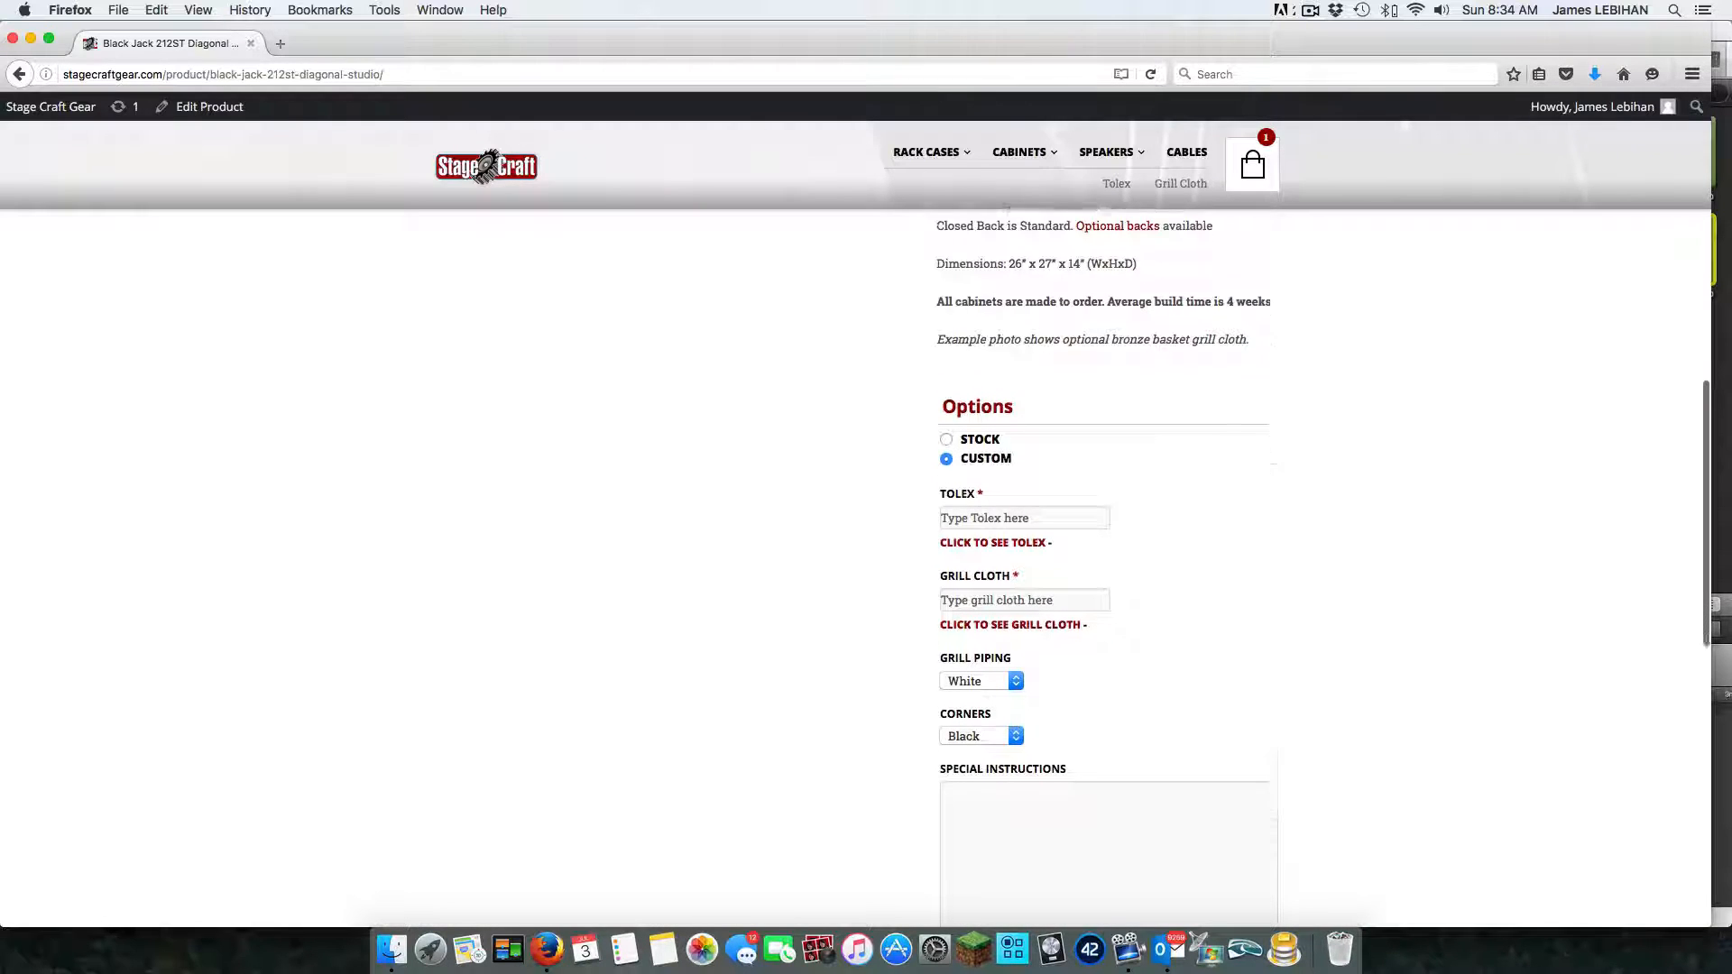
pyautogui.scroll(1, 1107, 541)
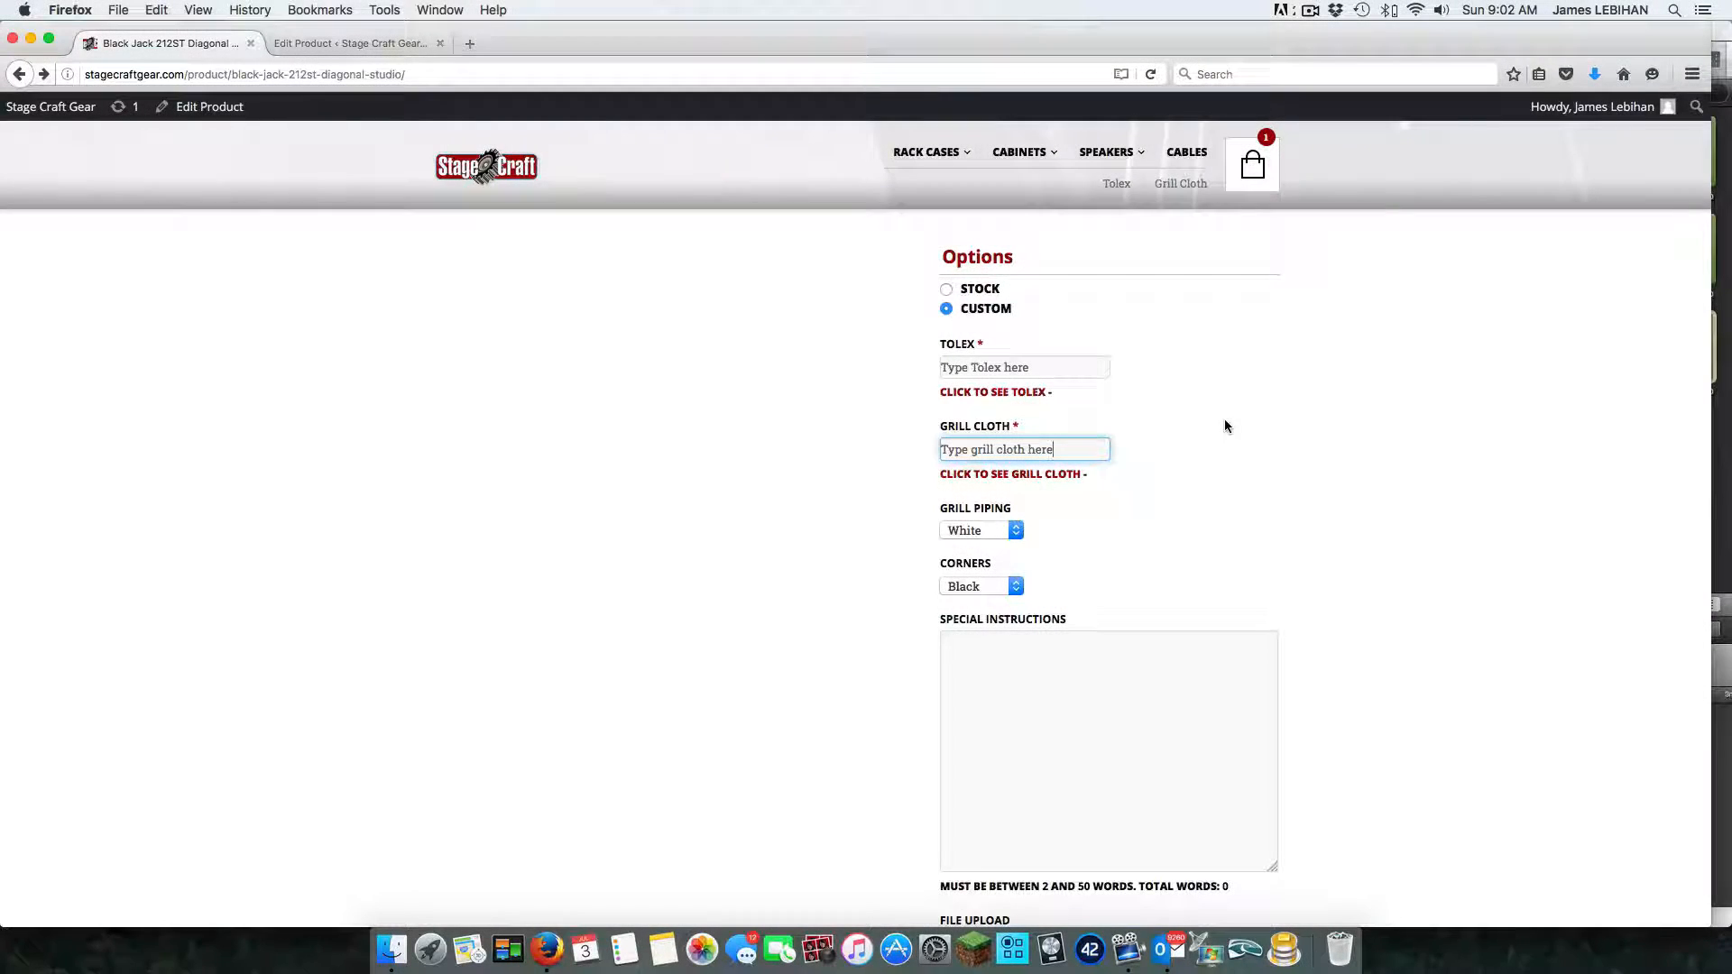
pyautogui.scroll(-2, 1225, 460)
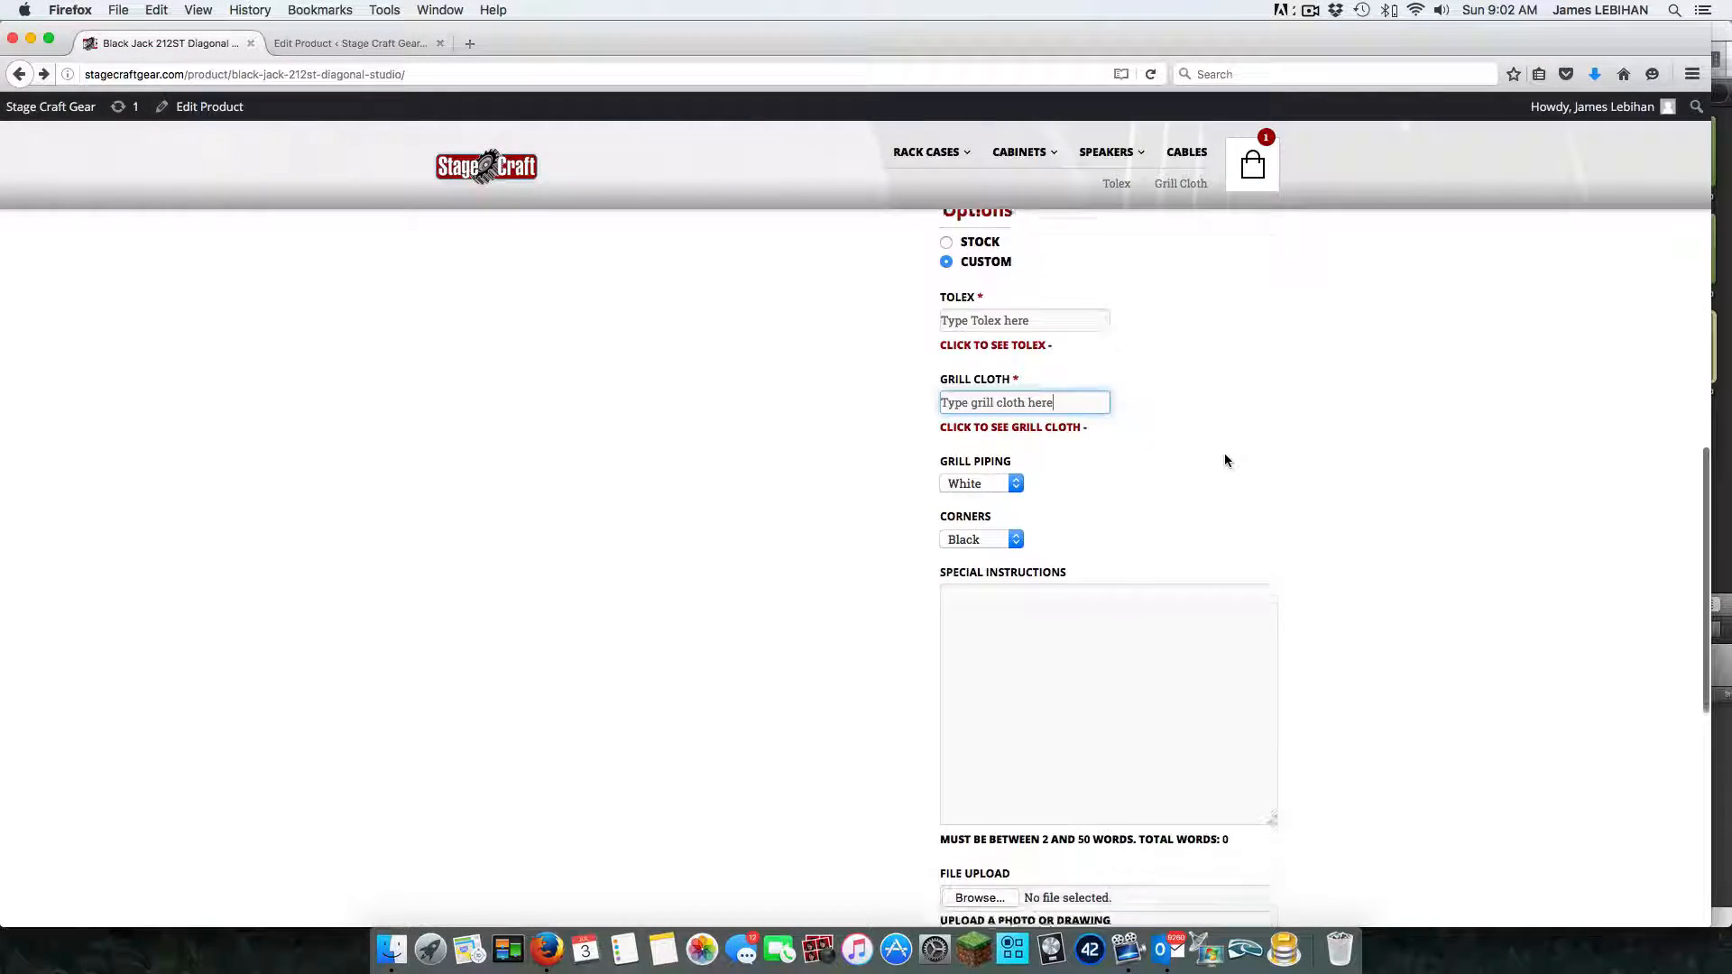
pyautogui.scroll(3, 1225, 460)
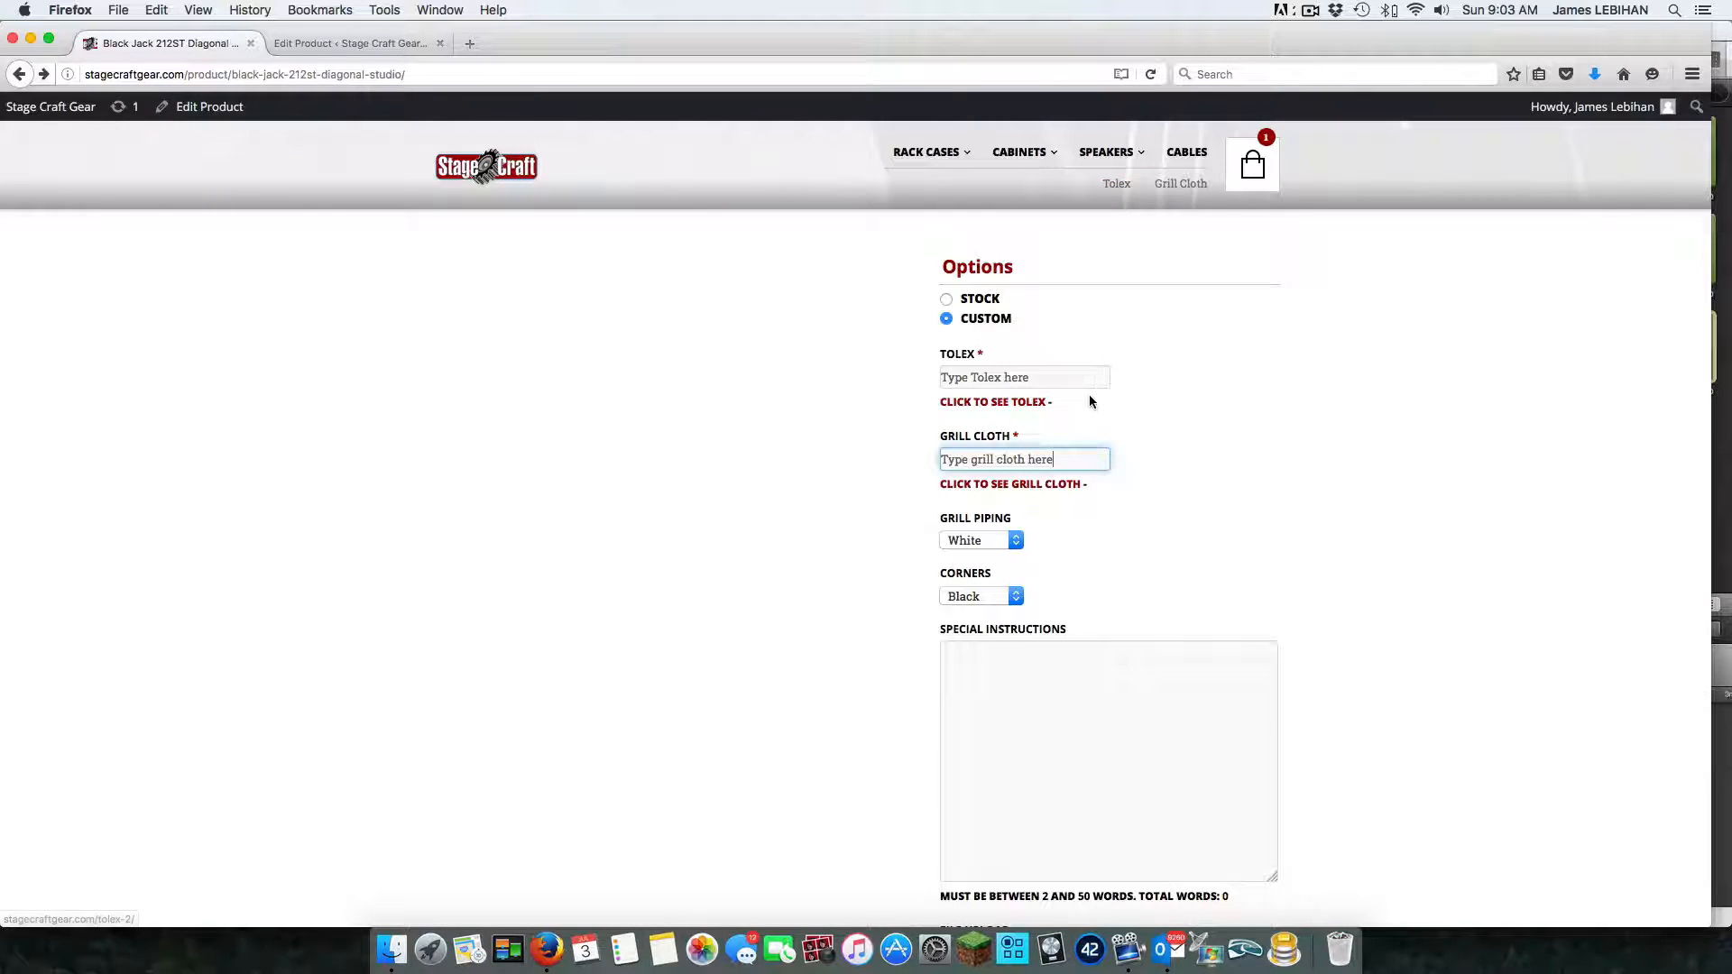
# Step: Open the Tolex page and examine the covering swatches, including enlarged views of Emerald Bronco and Vanilla Bronco
pyautogui.click(1121, 188)
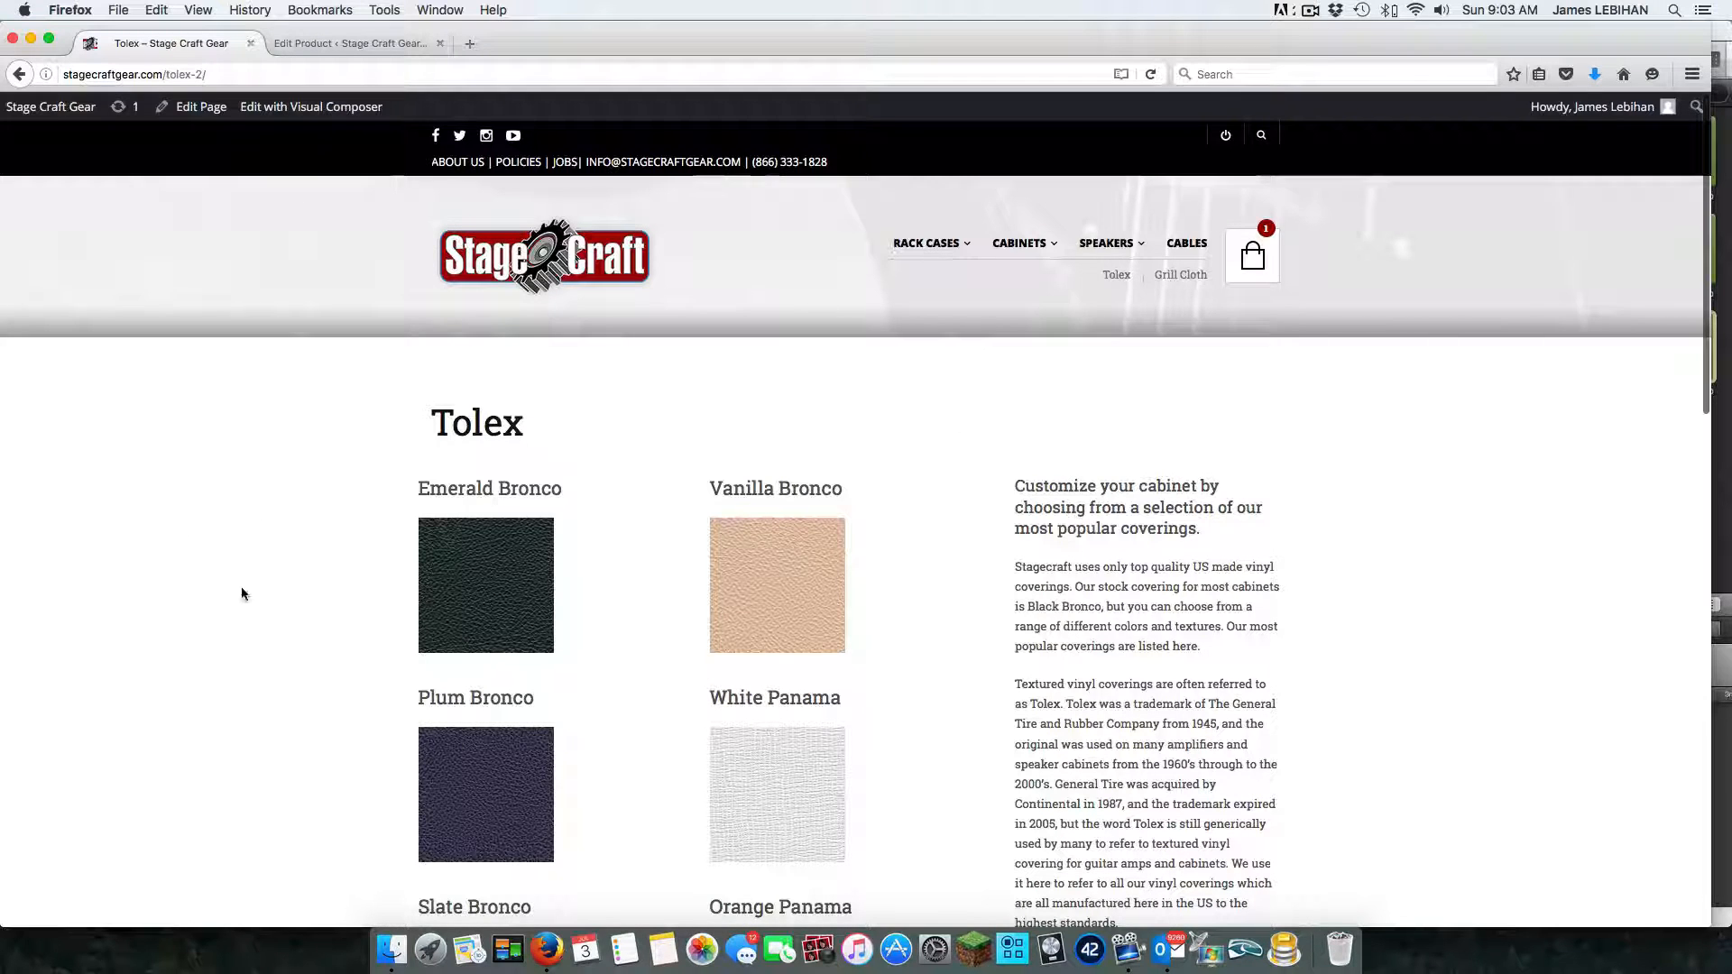
pyautogui.scroll(-1, 244, 599)
pyautogui.scroll(-2, 242, 598)
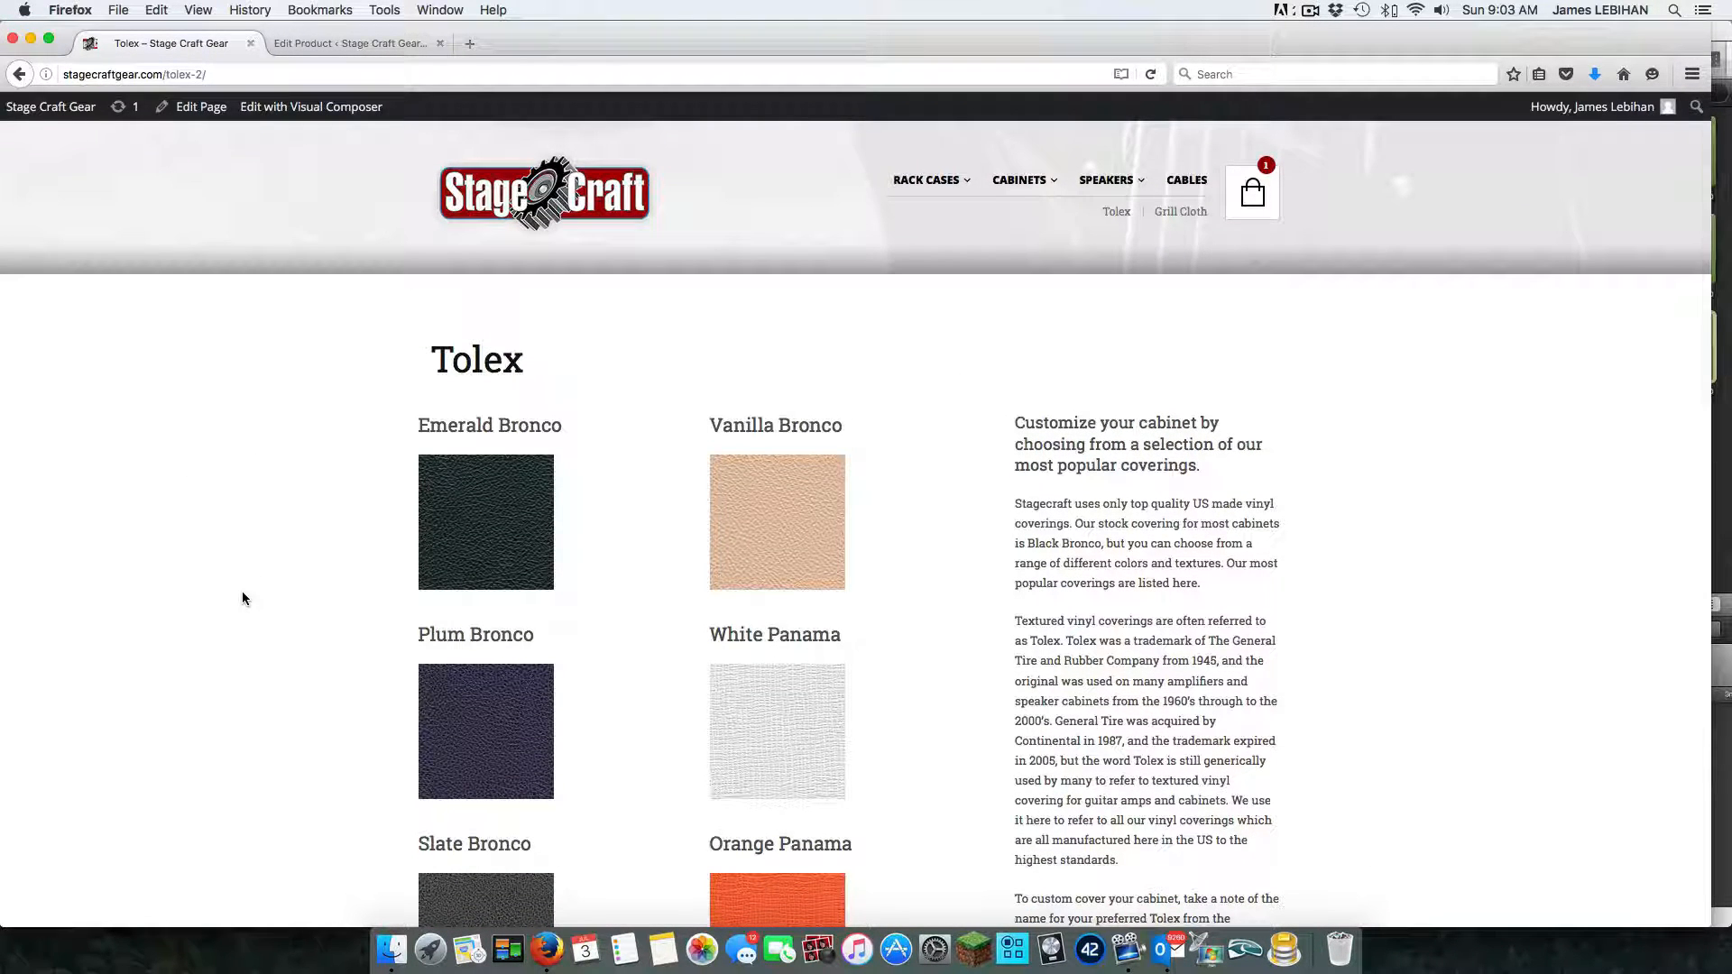
pyautogui.scroll(-10, 242, 598)
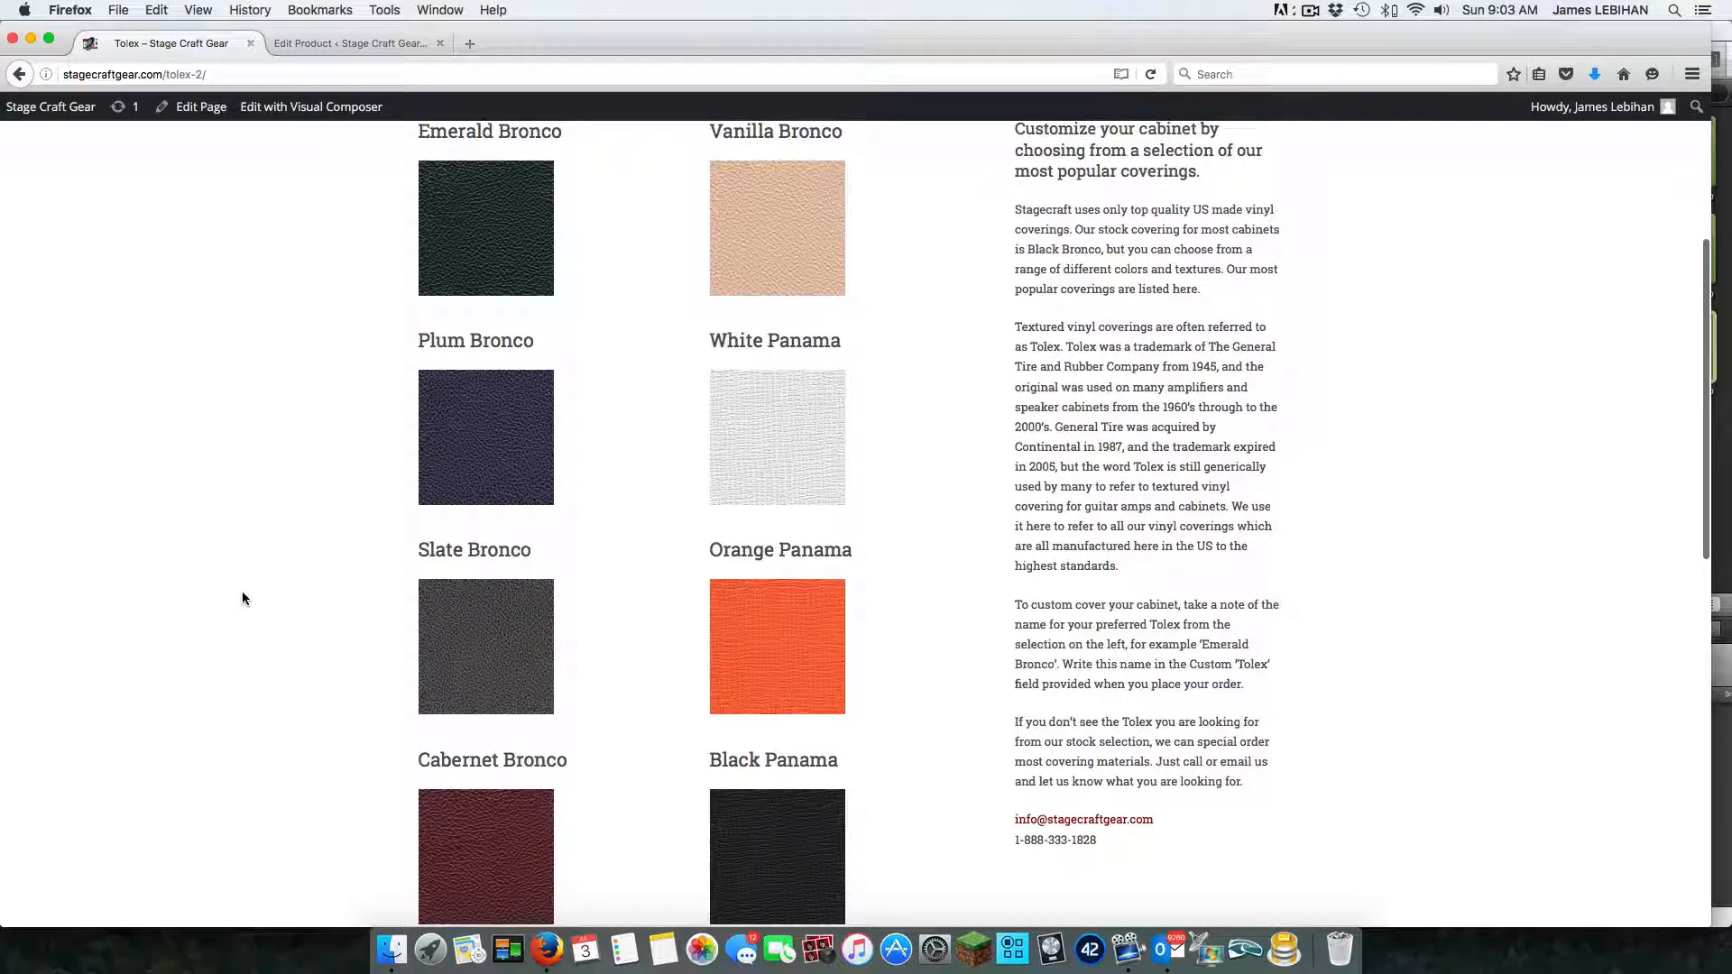
pyautogui.scroll(3, 242, 598)
pyautogui.moveTo(502, 343)
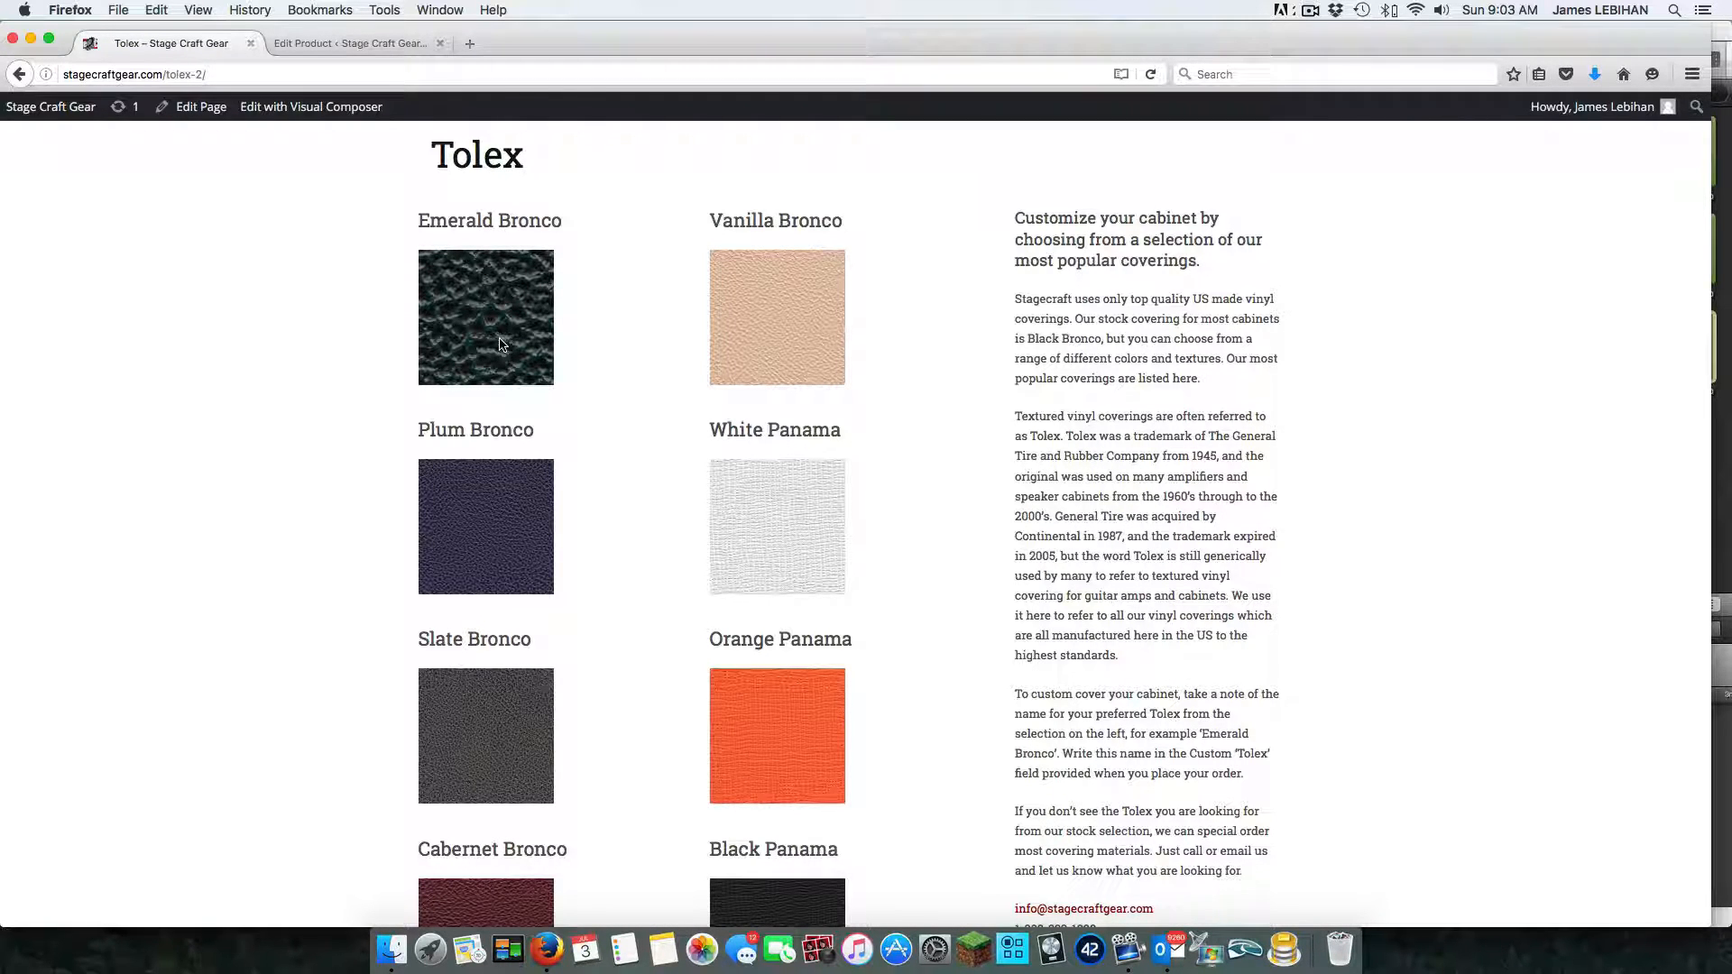
pyautogui.moveTo(776, 310)
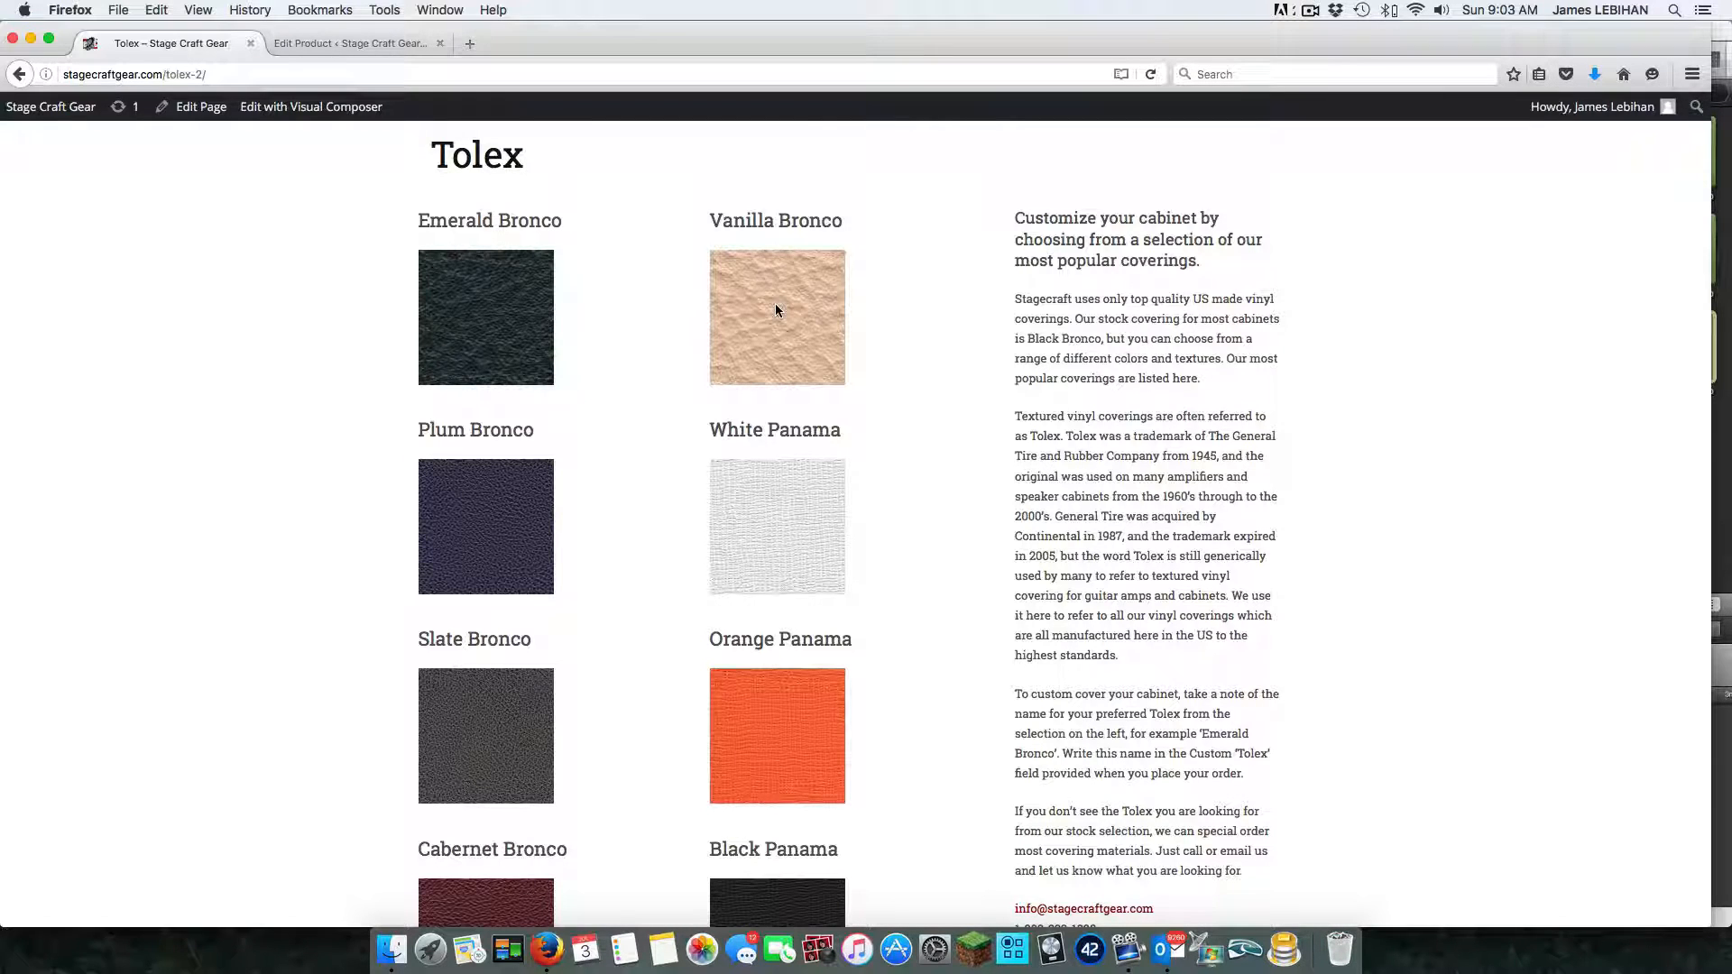
pyautogui.scroll(-2, 594, 473)
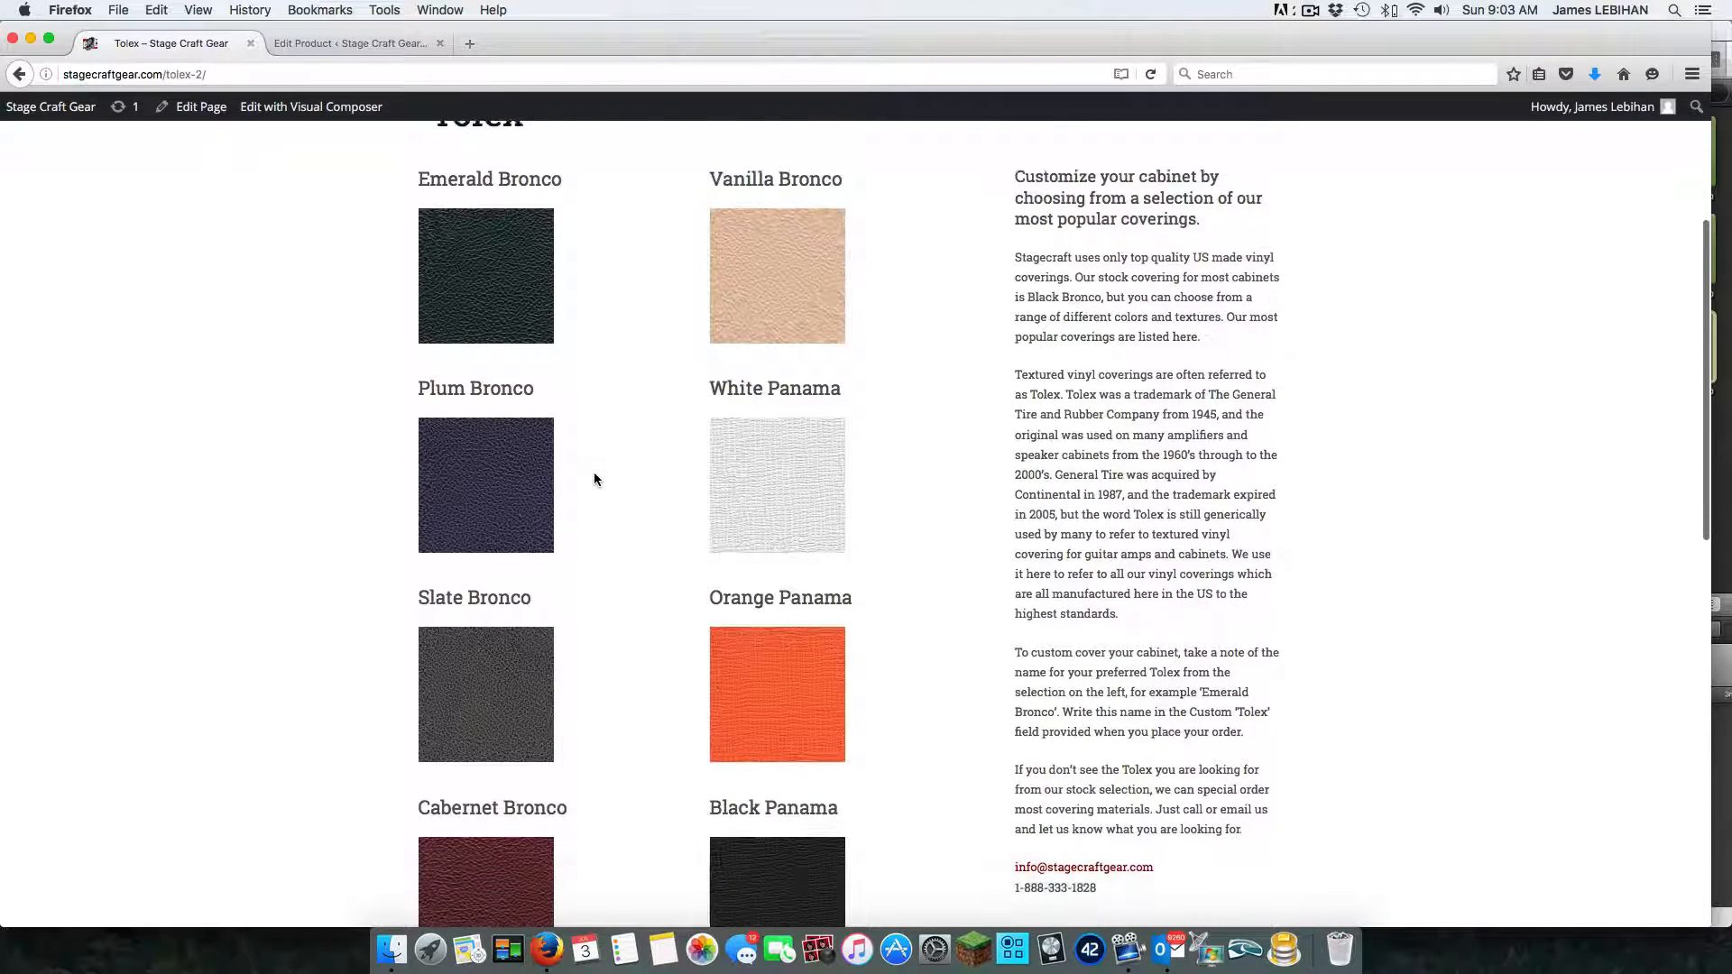
pyautogui.scroll(5, 594, 473)
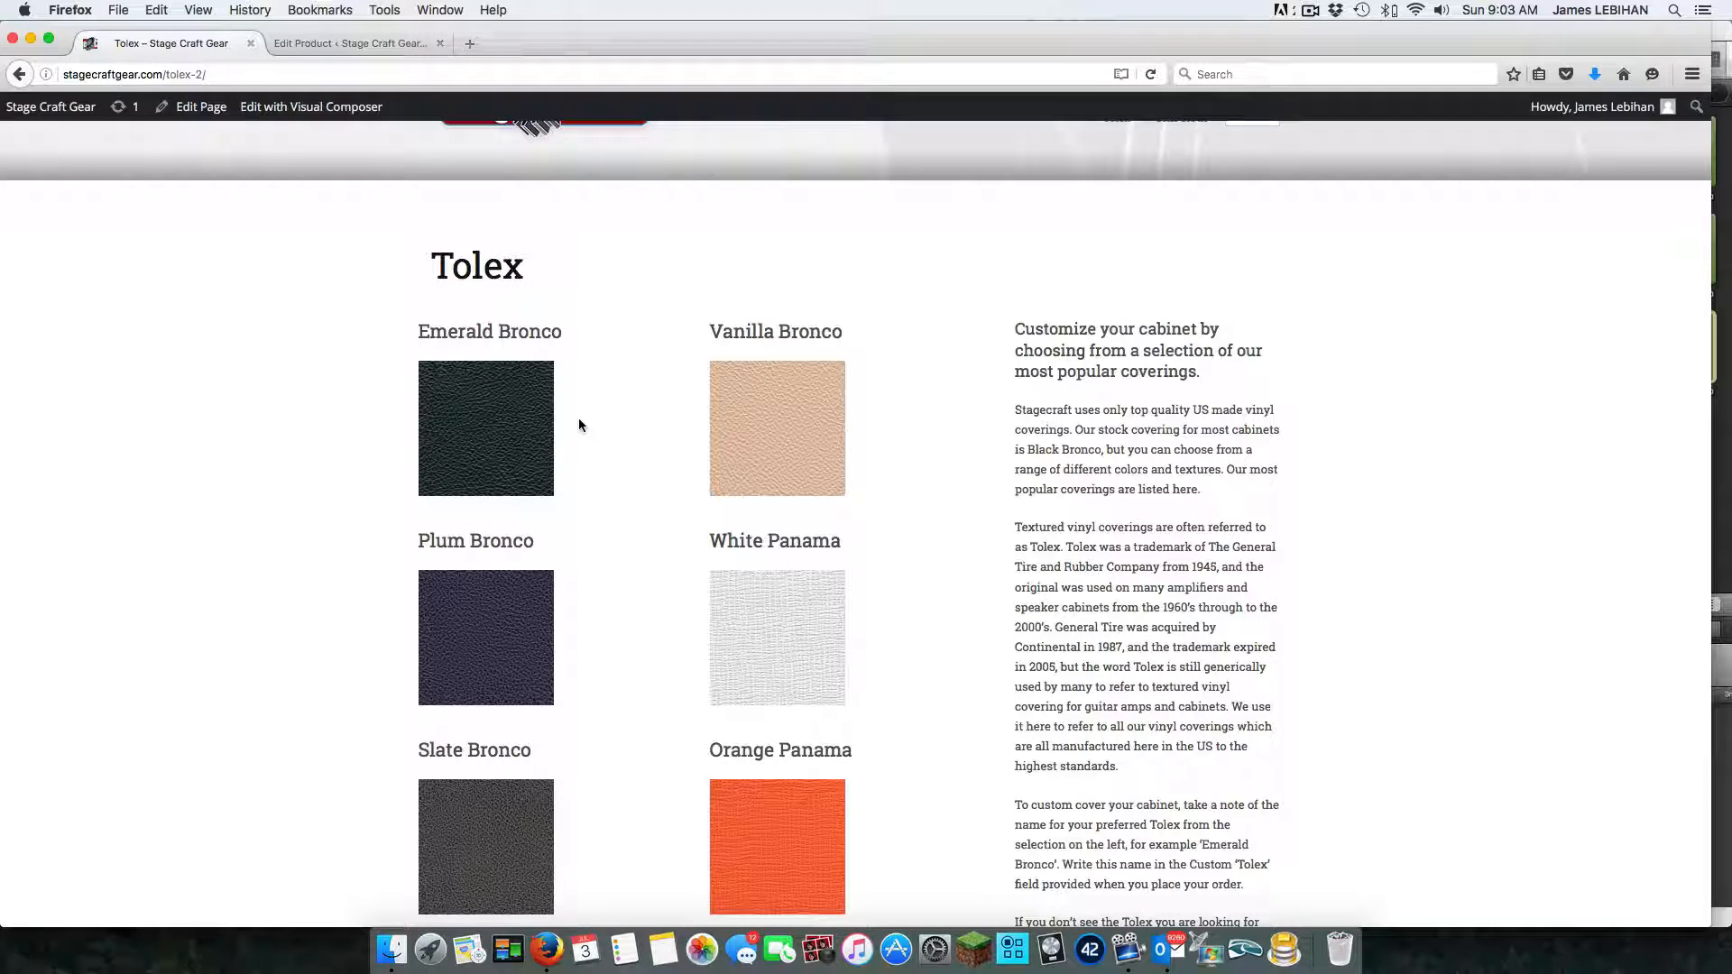
pyautogui.scroll(1, 590, 421)
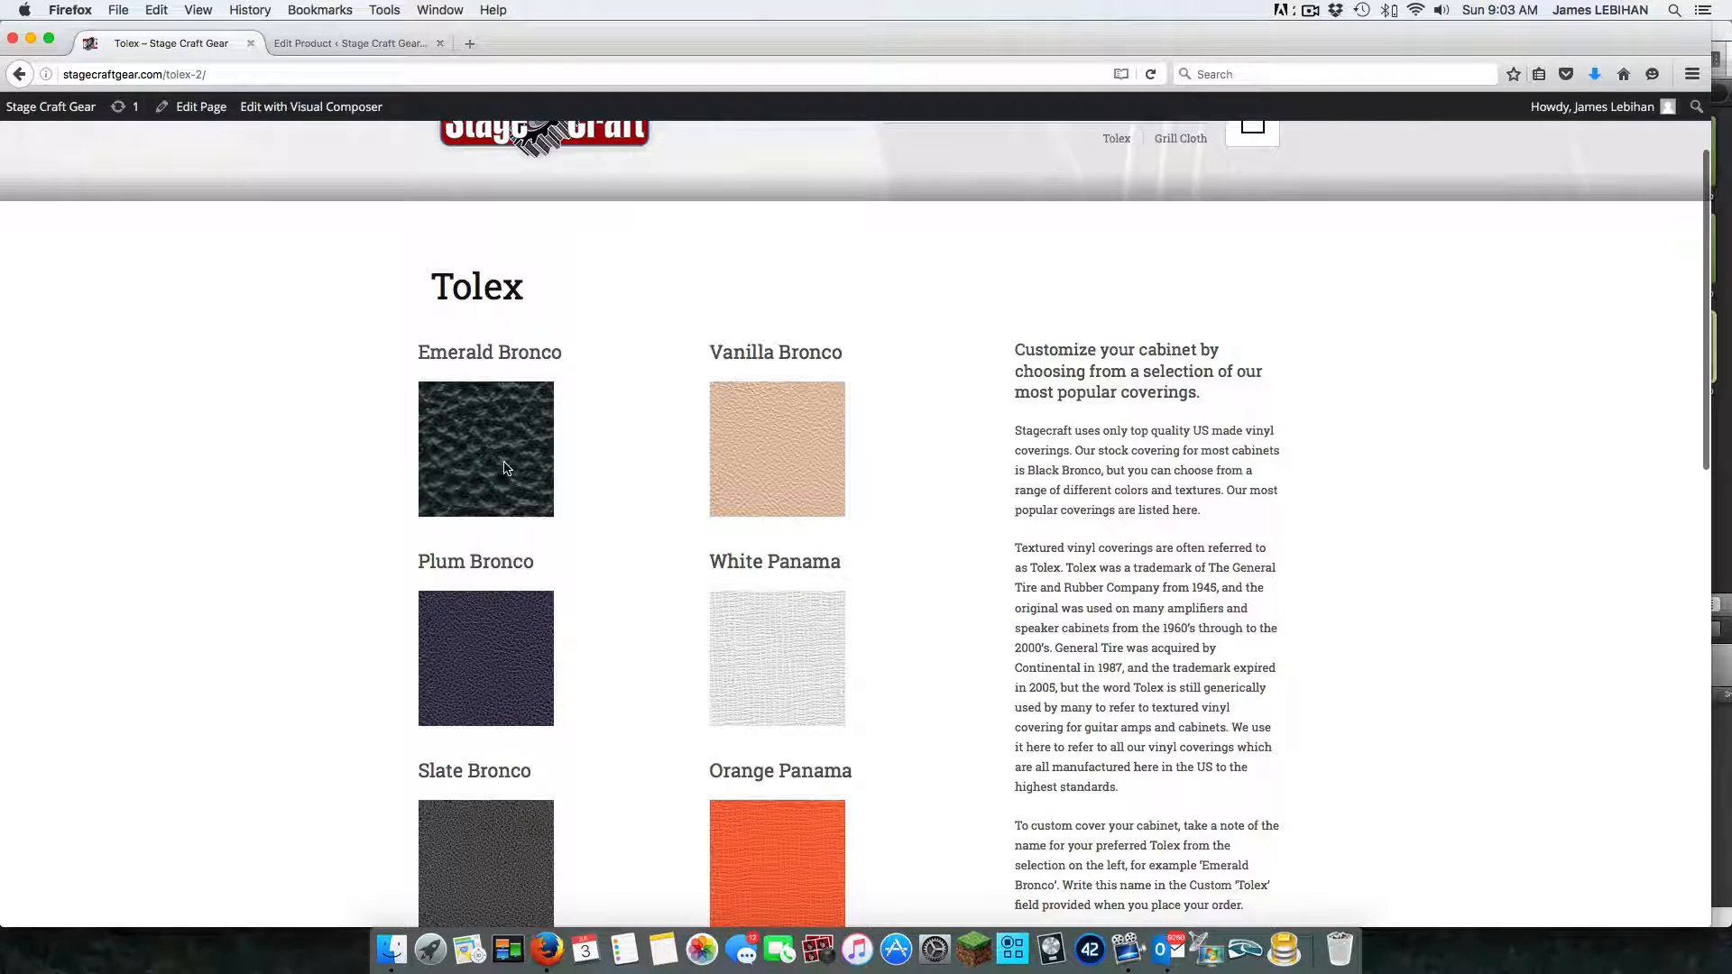
pyautogui.scroll(3, 588, 447)
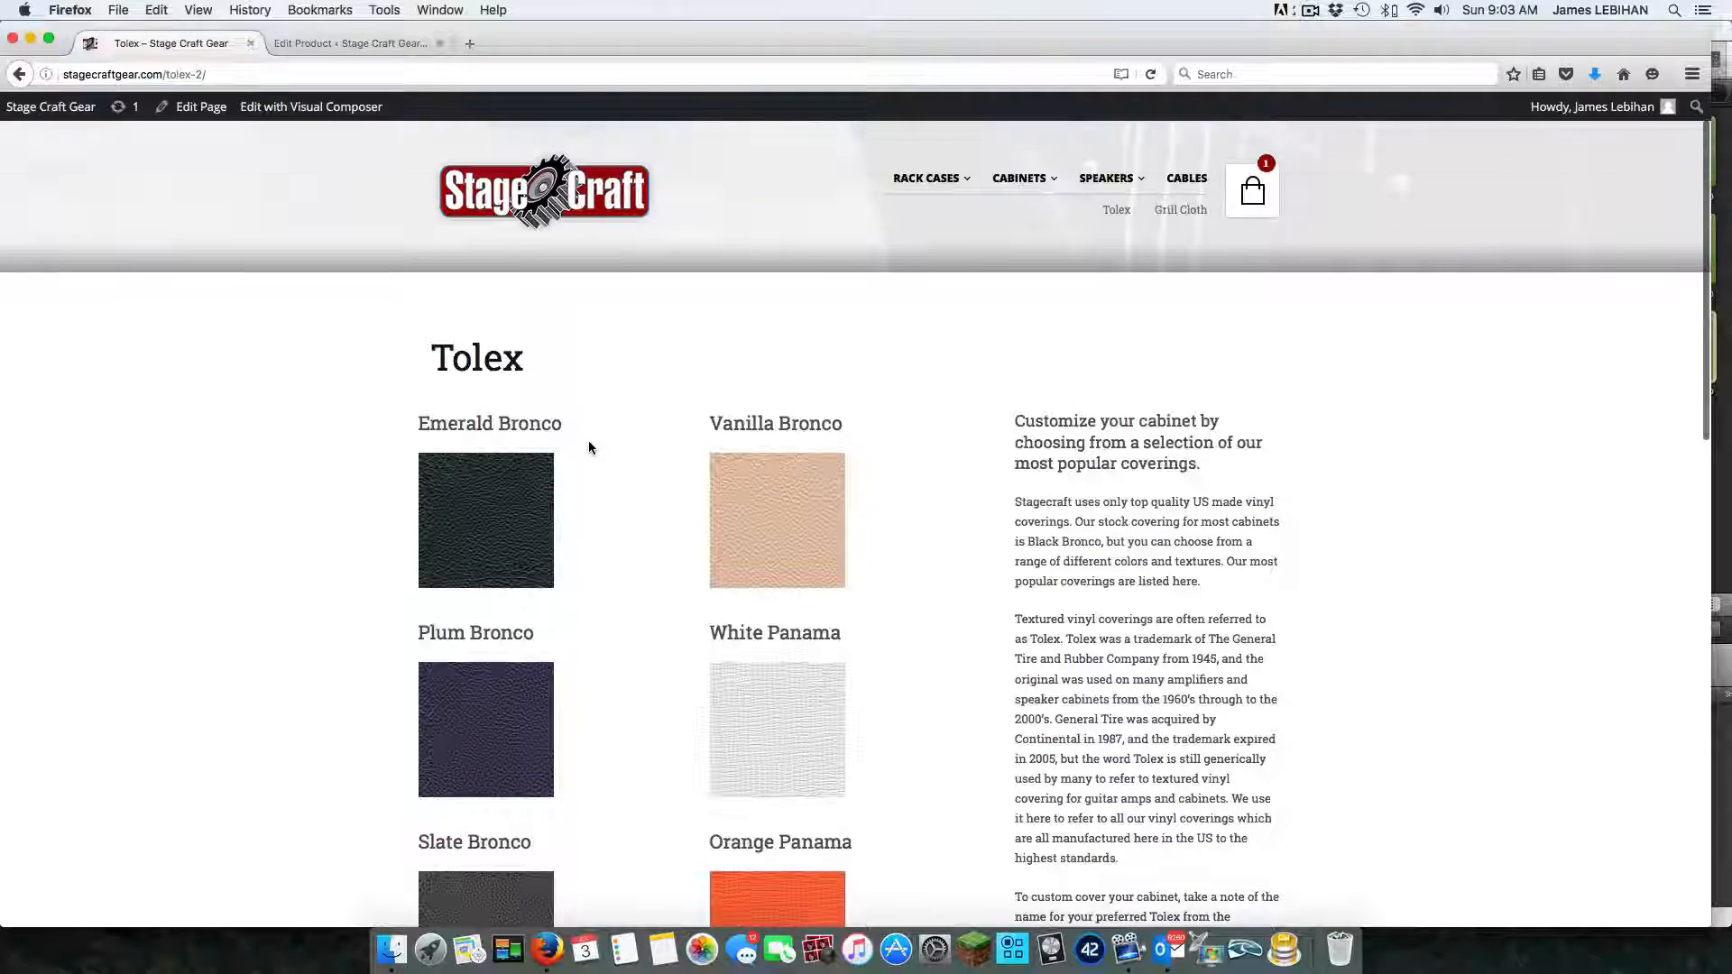
# Step: Open the Grill Cloth page and look through all the available grill cloth swatches
pyautogui.click(1181, 216)
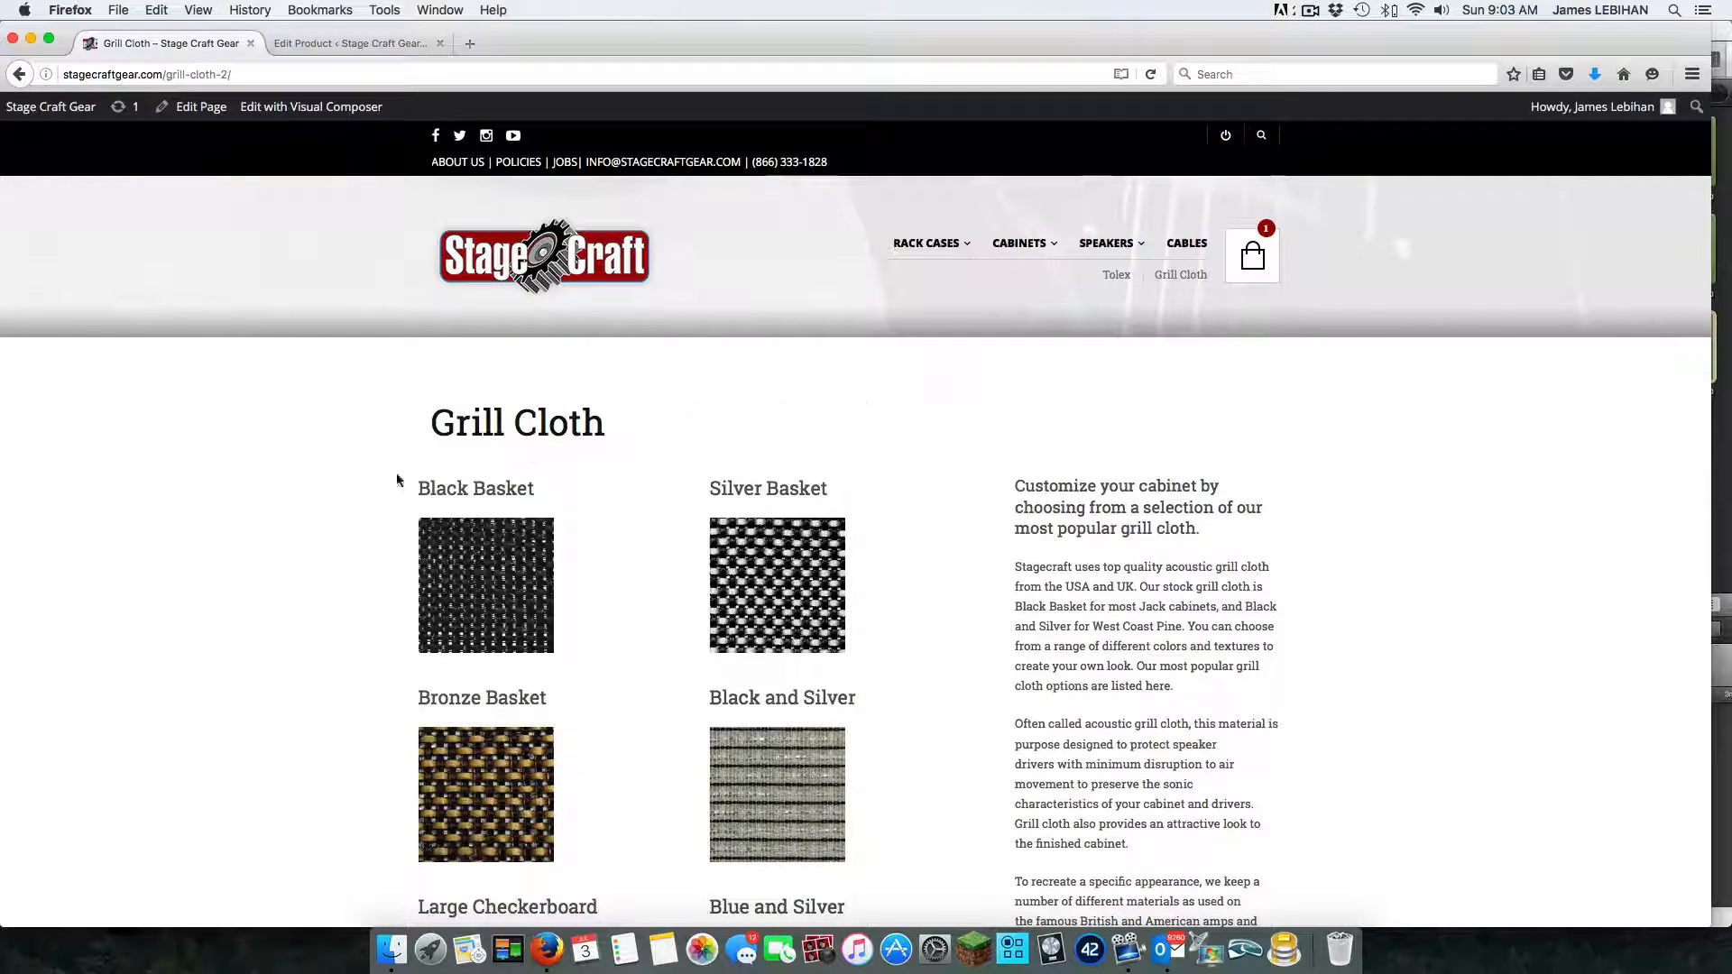
pyautogui.scroll(-5, 220, 592)
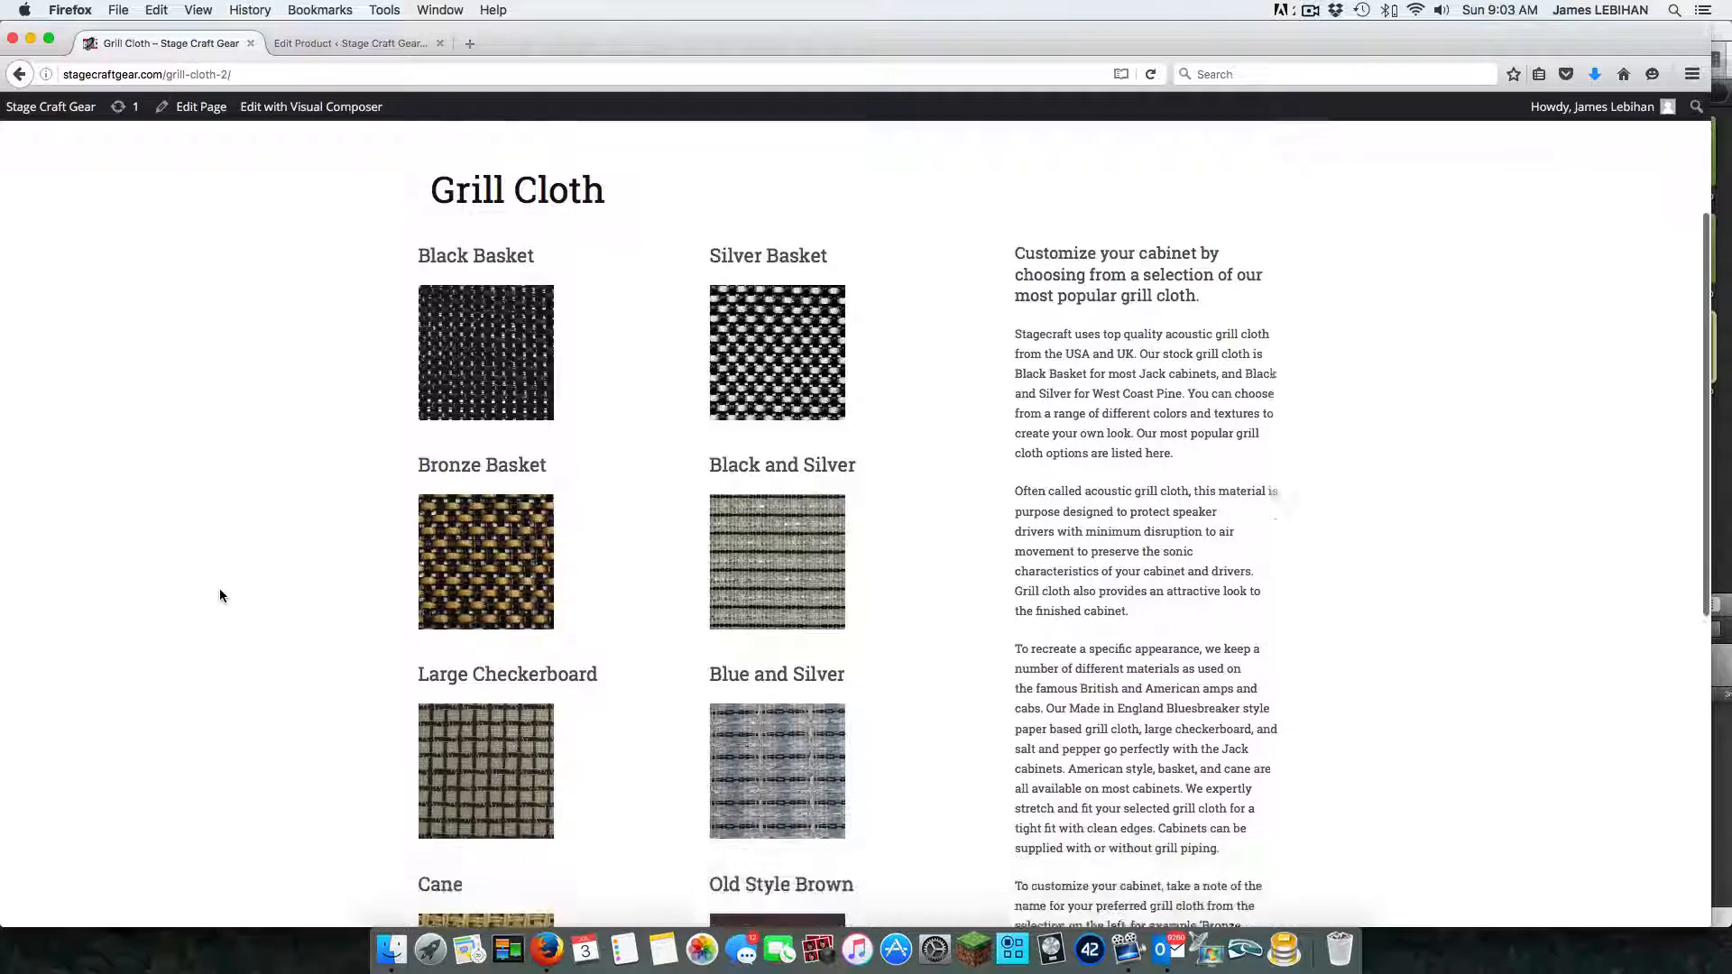
pyautogui.scroll(-10, 220, 595)
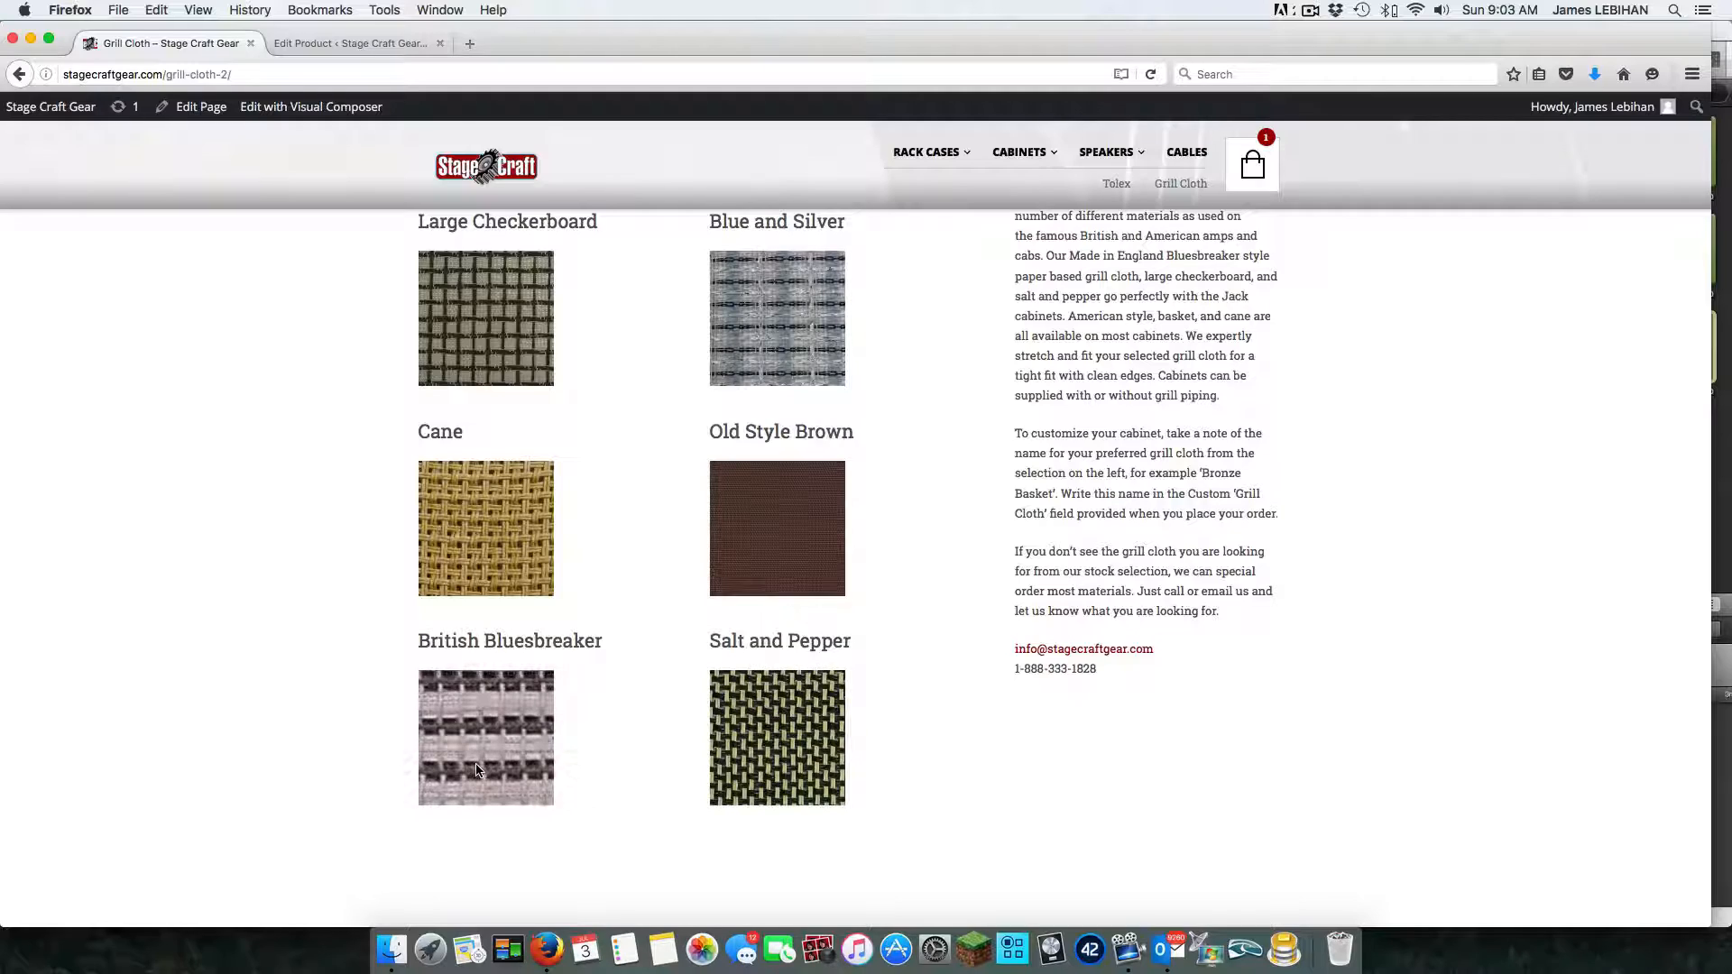
pyautogui.scroll(10, 478, 769)
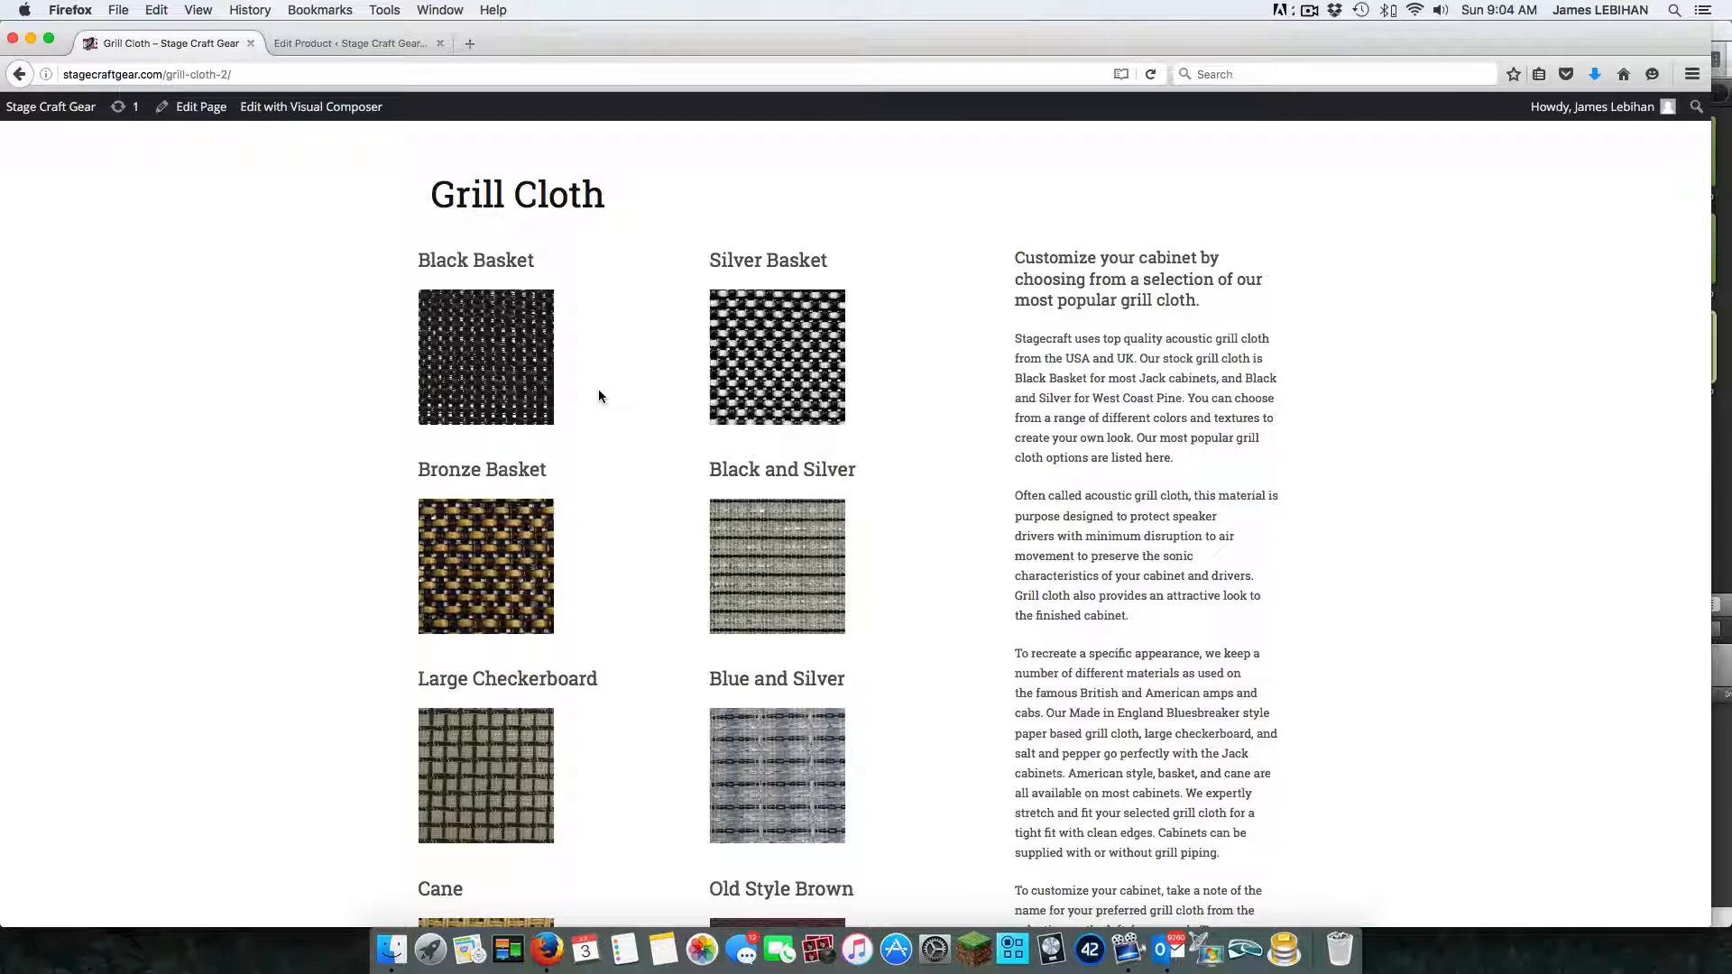
# Step: Return to the Black Jack 212ST Diagonal – Studio product page and enter Emerald Bronco as the custom tolex
pyautogui.click(18, 75)
pyautogui.click(19, 75)
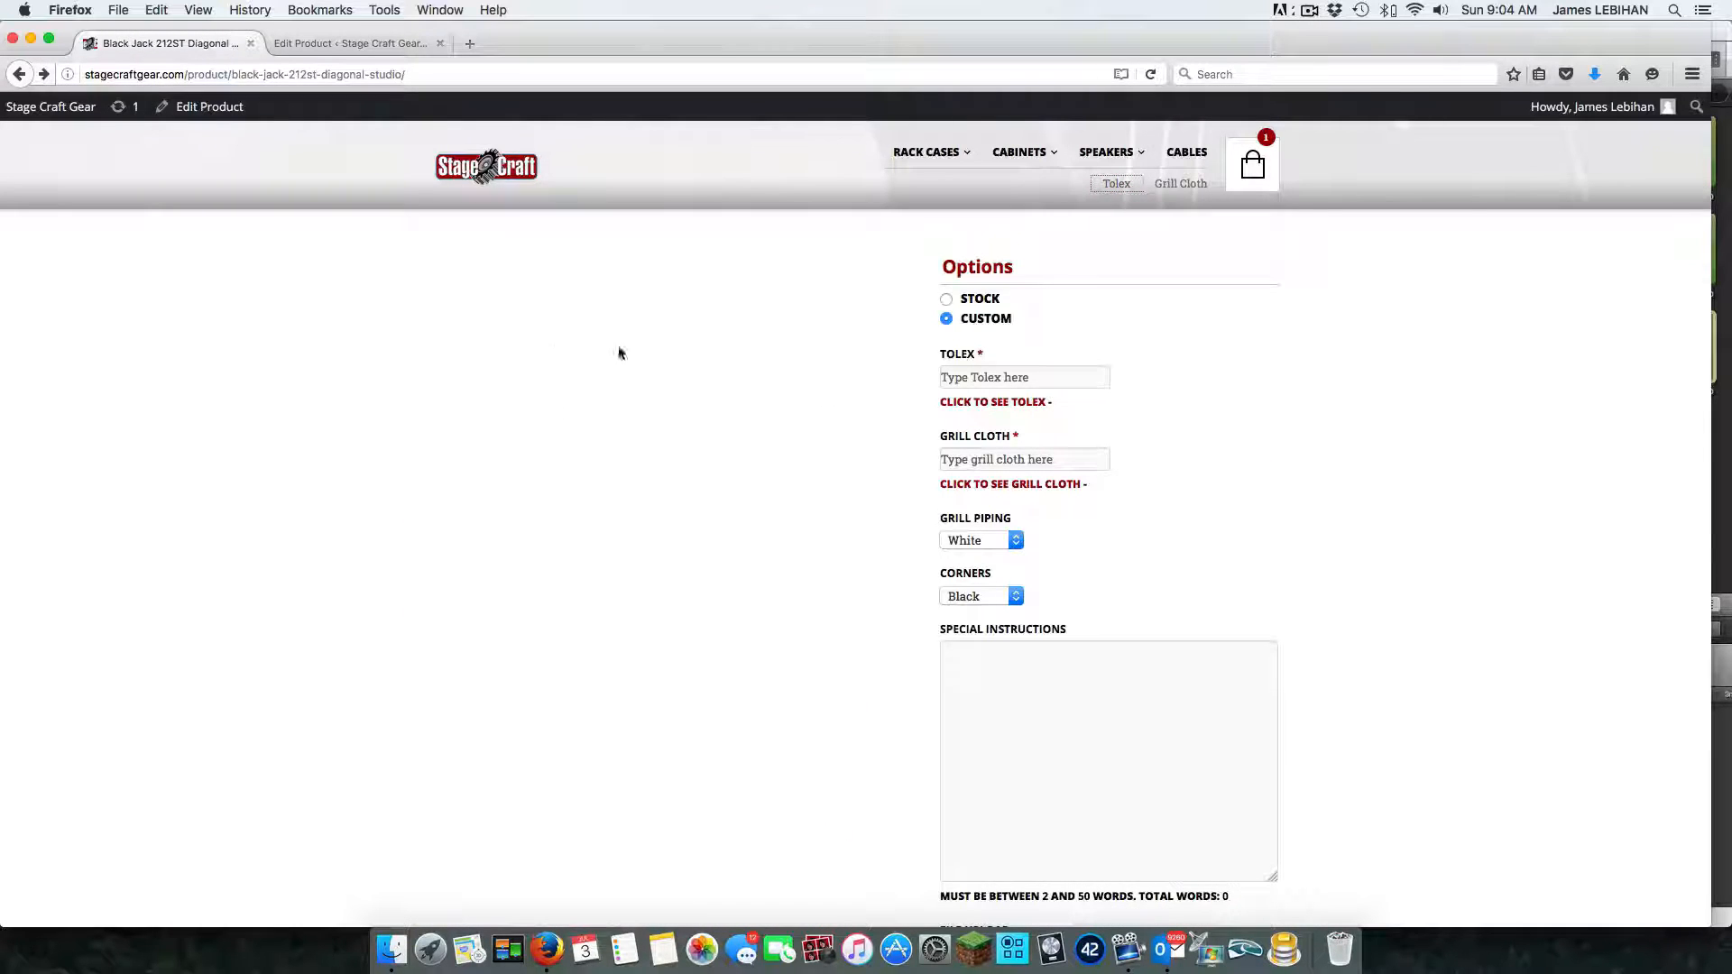
pyautogui.moveTo(1041, 381); pyautogui.dragTo(918, 379)
pyautogui.press('BackSpace')
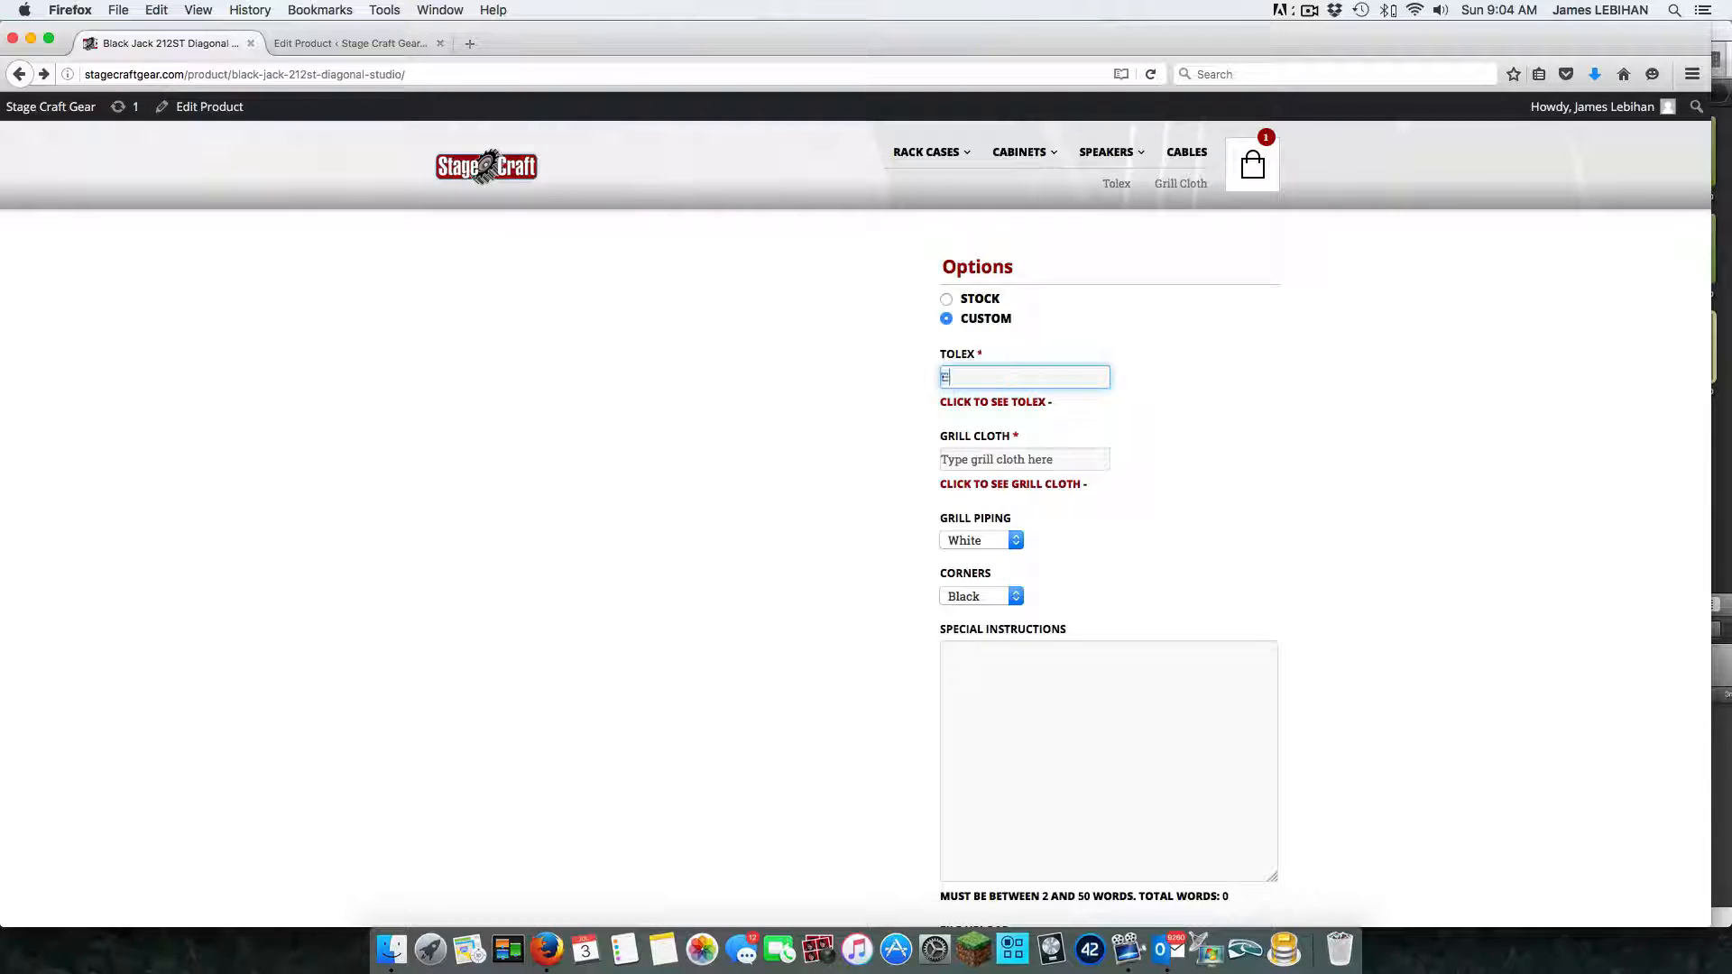
pyautogui.write('Emerald Br')
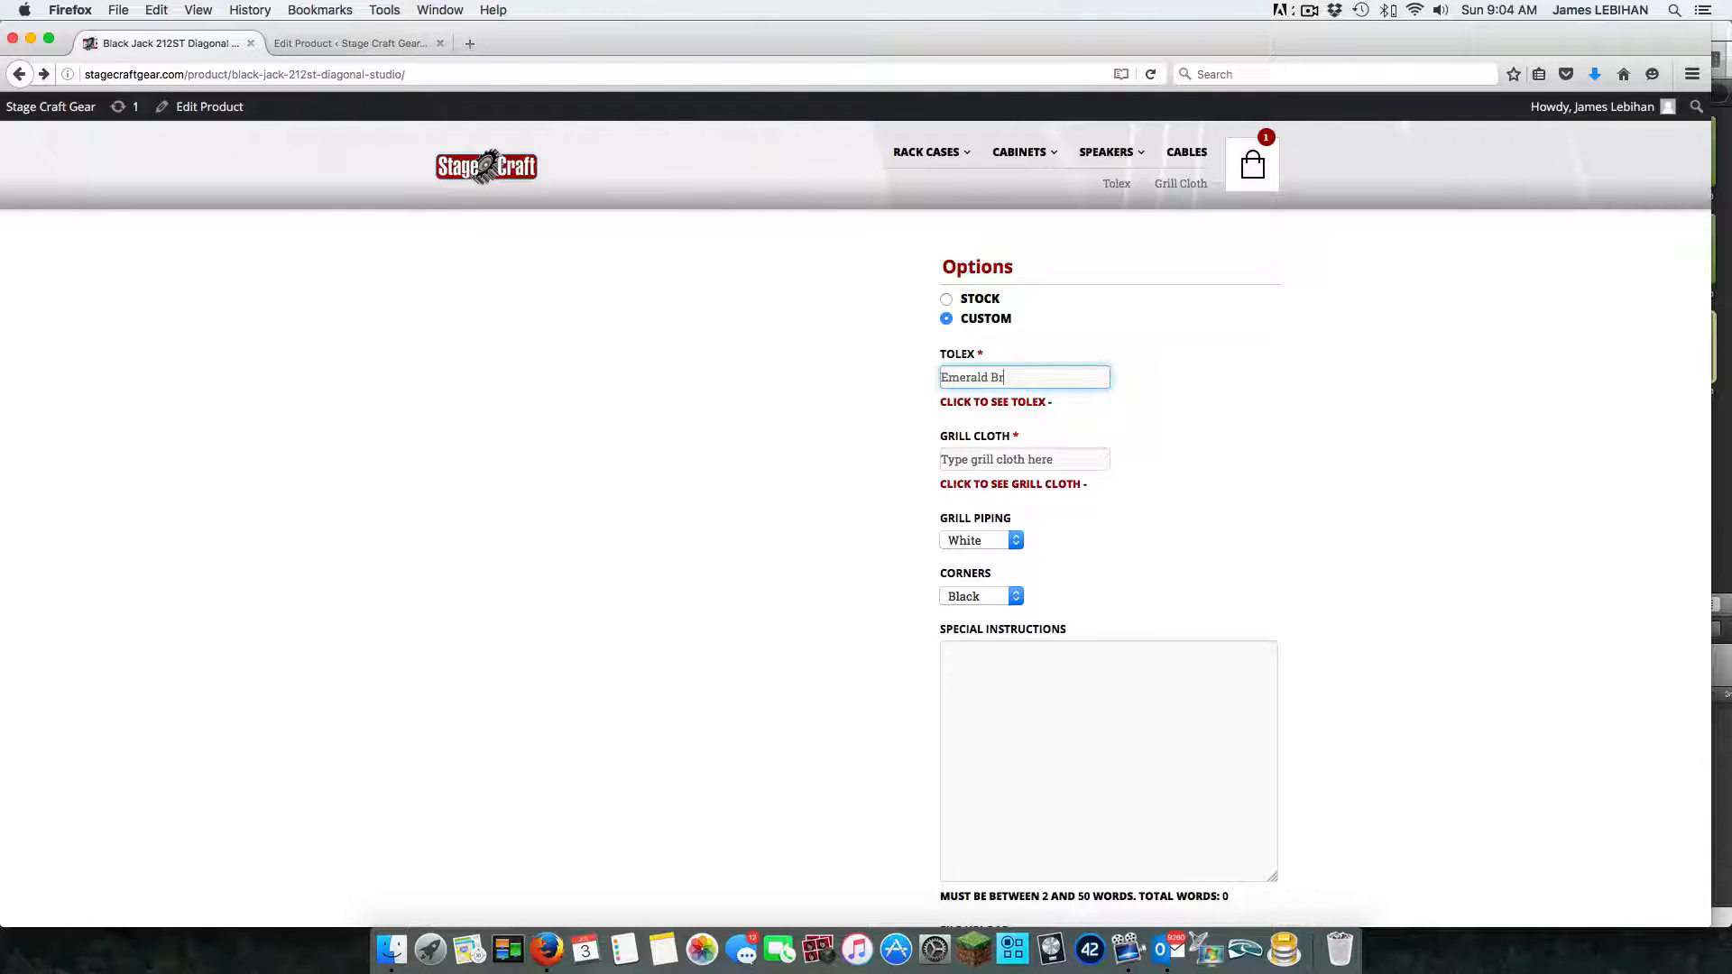
pyautogui.write('onco')
# Step: Enter Black Basket as the cabinet's custom grill cloth
pyautogui.press('Tab')
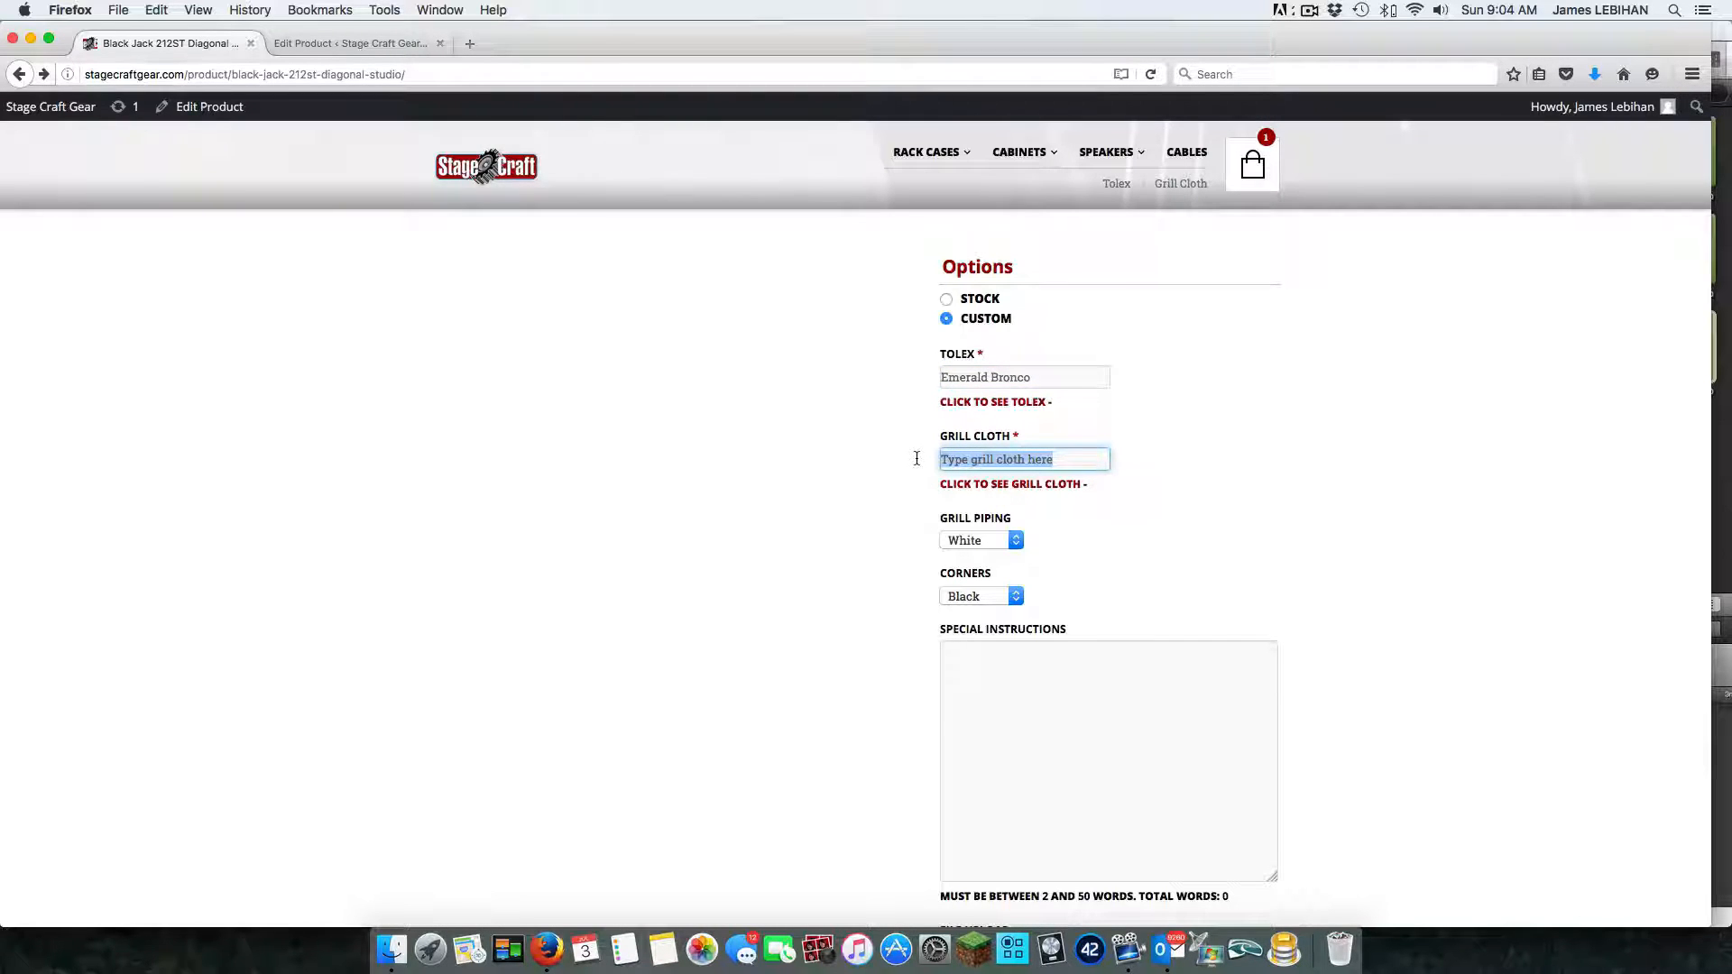
pyautogui.write('Black ')
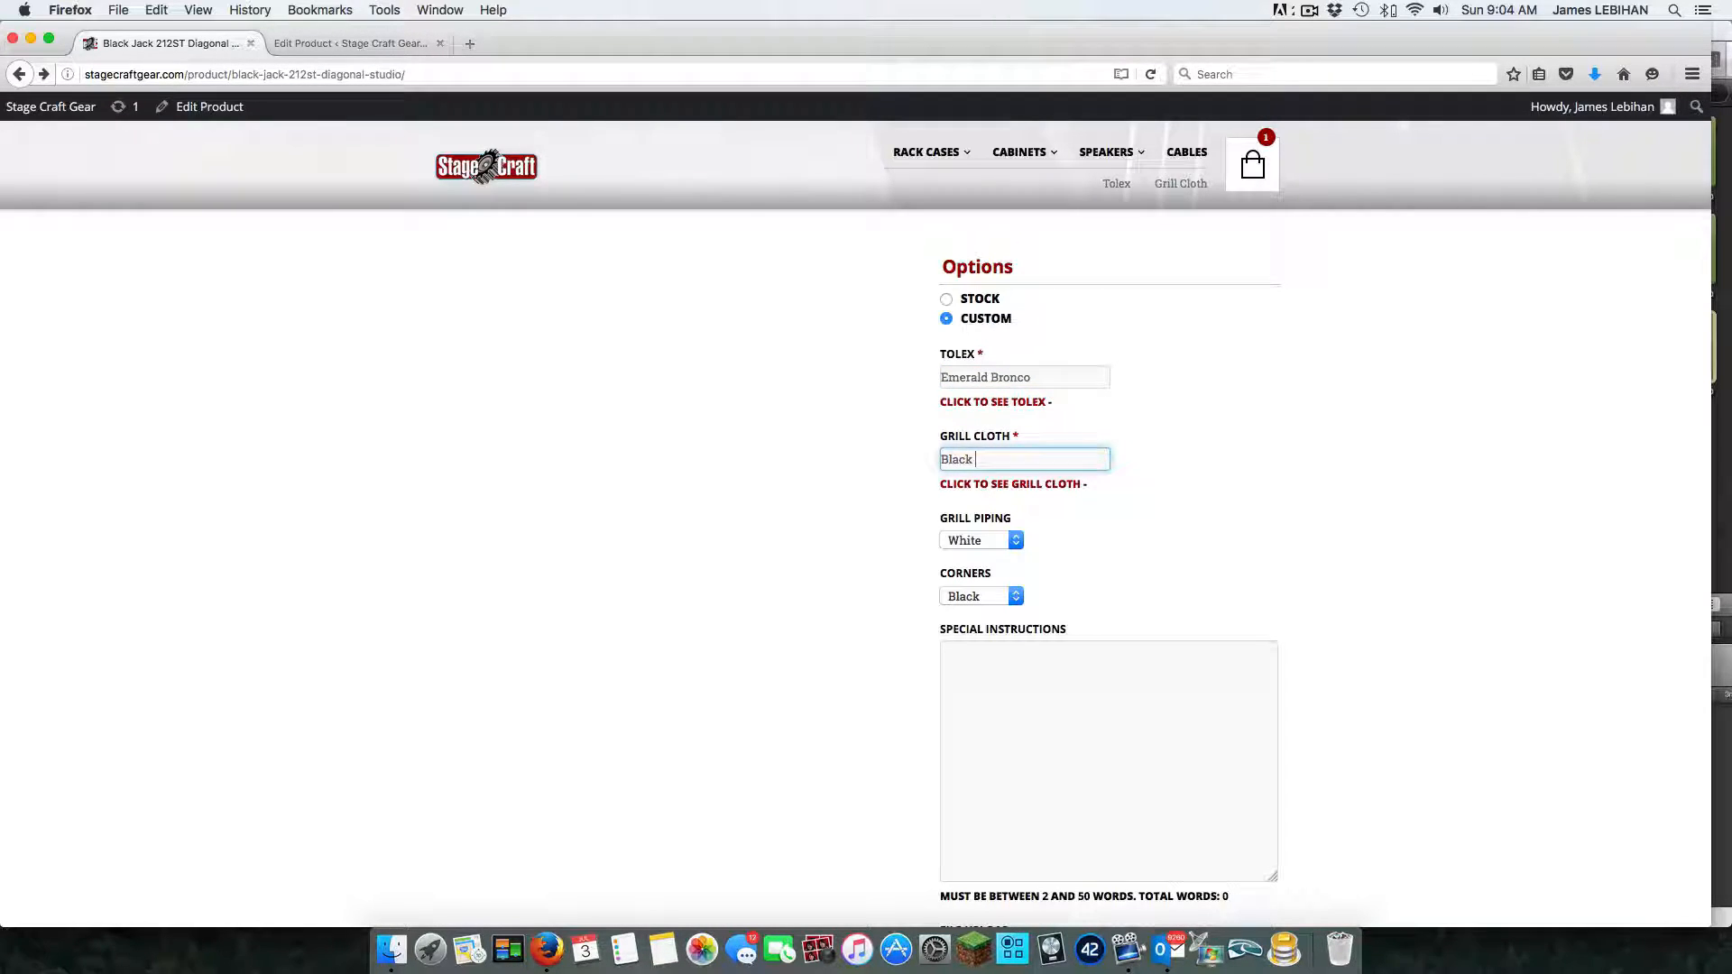
pyautogui.write('Basket')
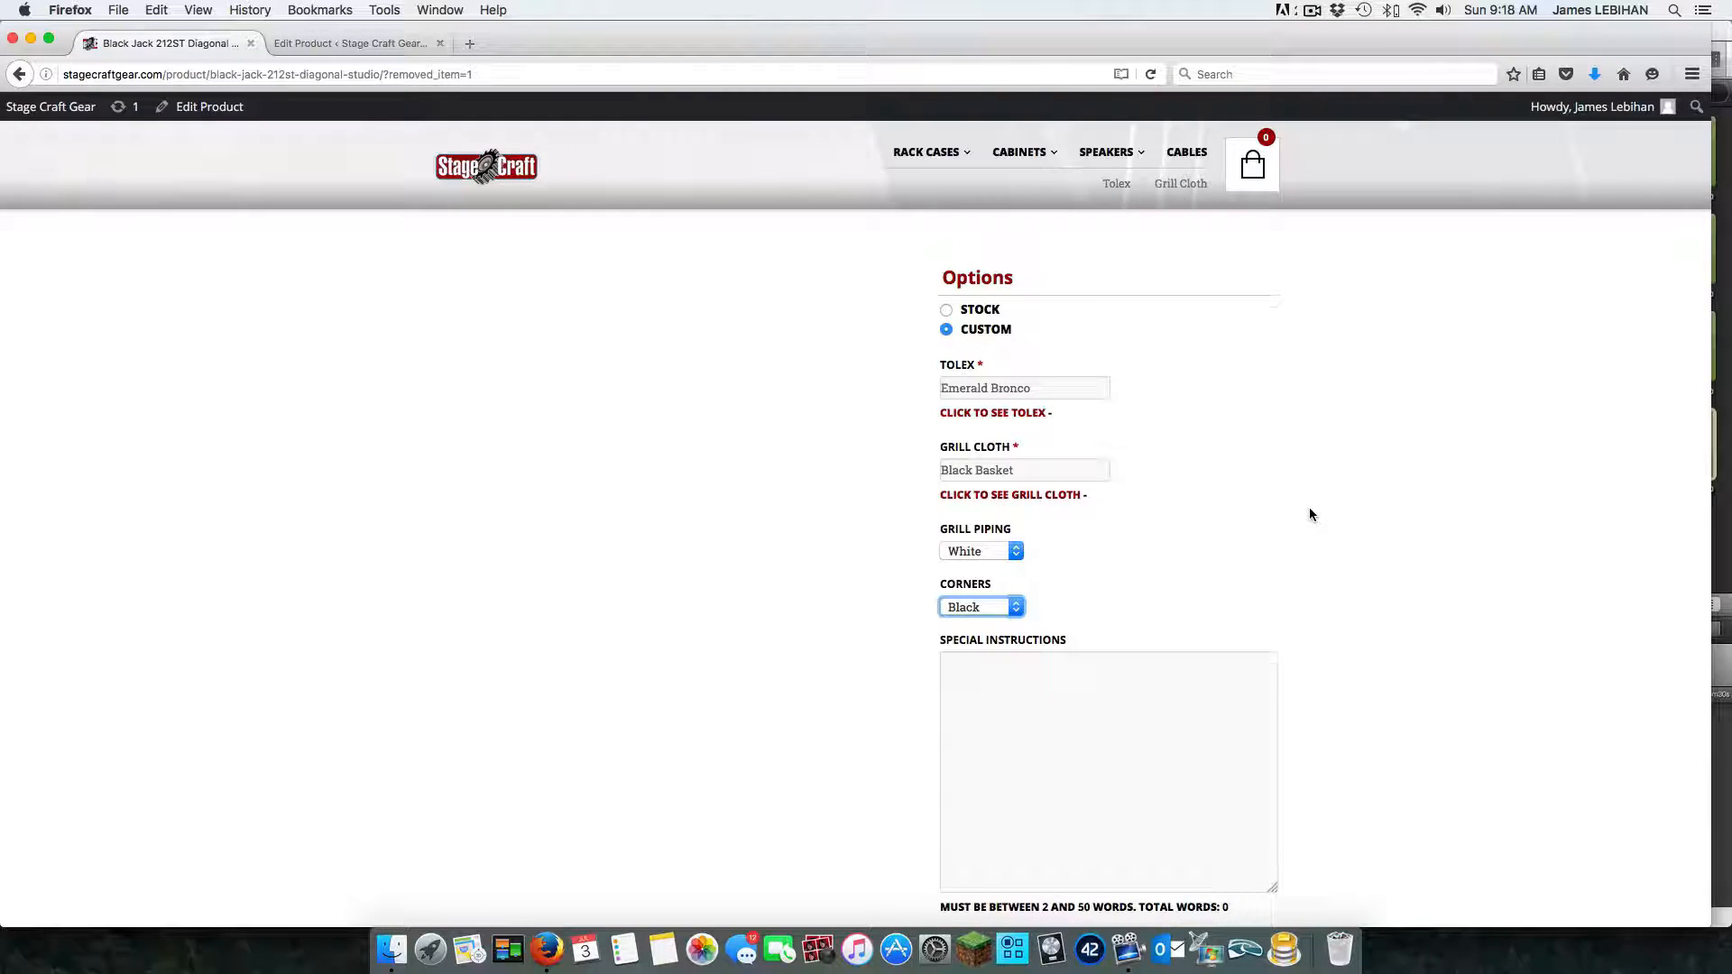
# Step: Set the cabinet's grill piping to White and its corners to Chrome
pyautogui.scroll(10, 1310, 514)
pyautogui.scroll(1, 1310, 514)
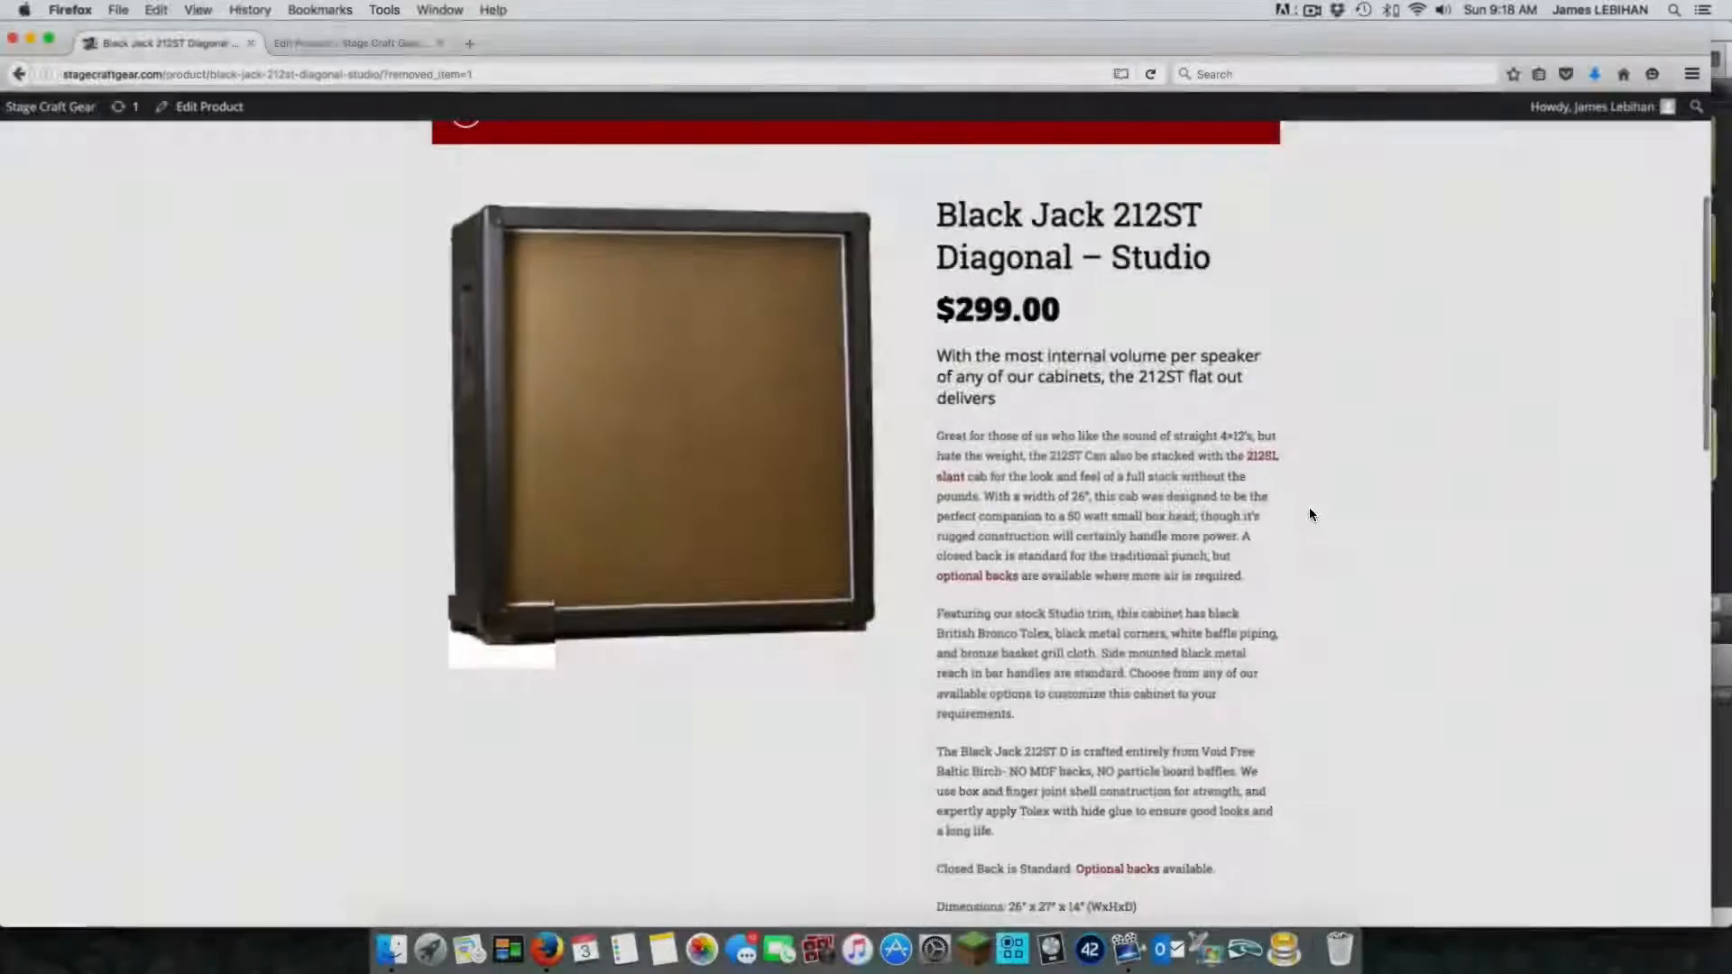
pyautogui.scroll(-4, 1311, 514)
pyautogui.scroll(-6, 1311, 514)
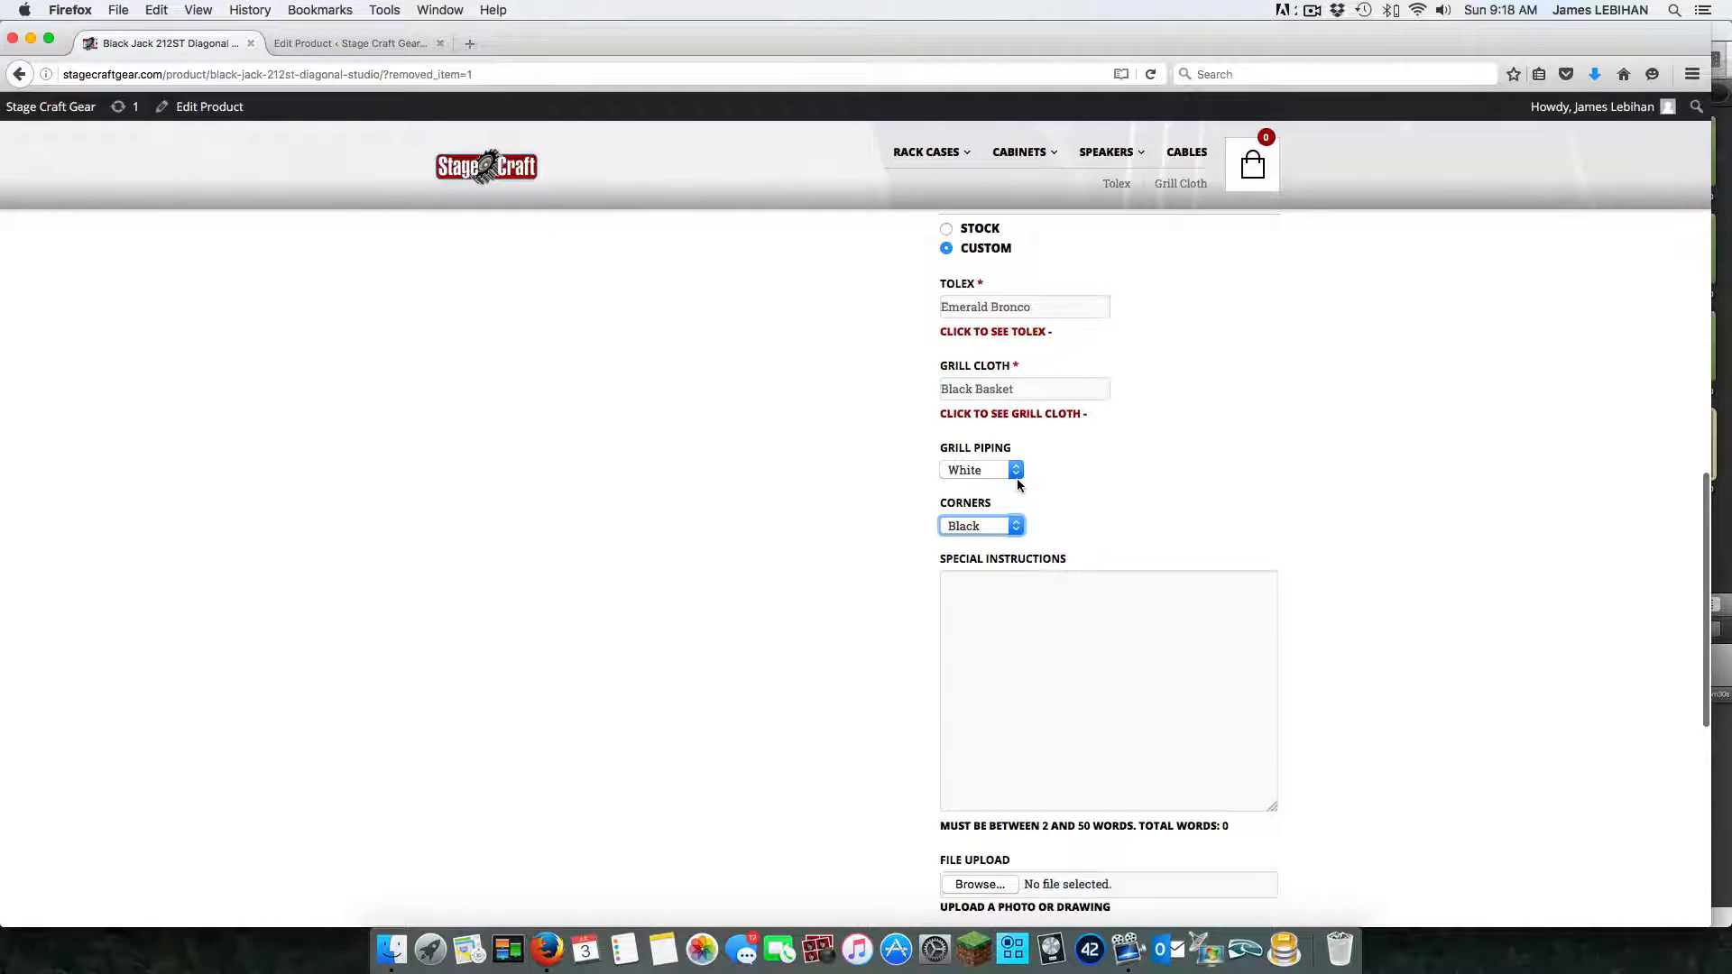
pyautogui.click(1016, 471)
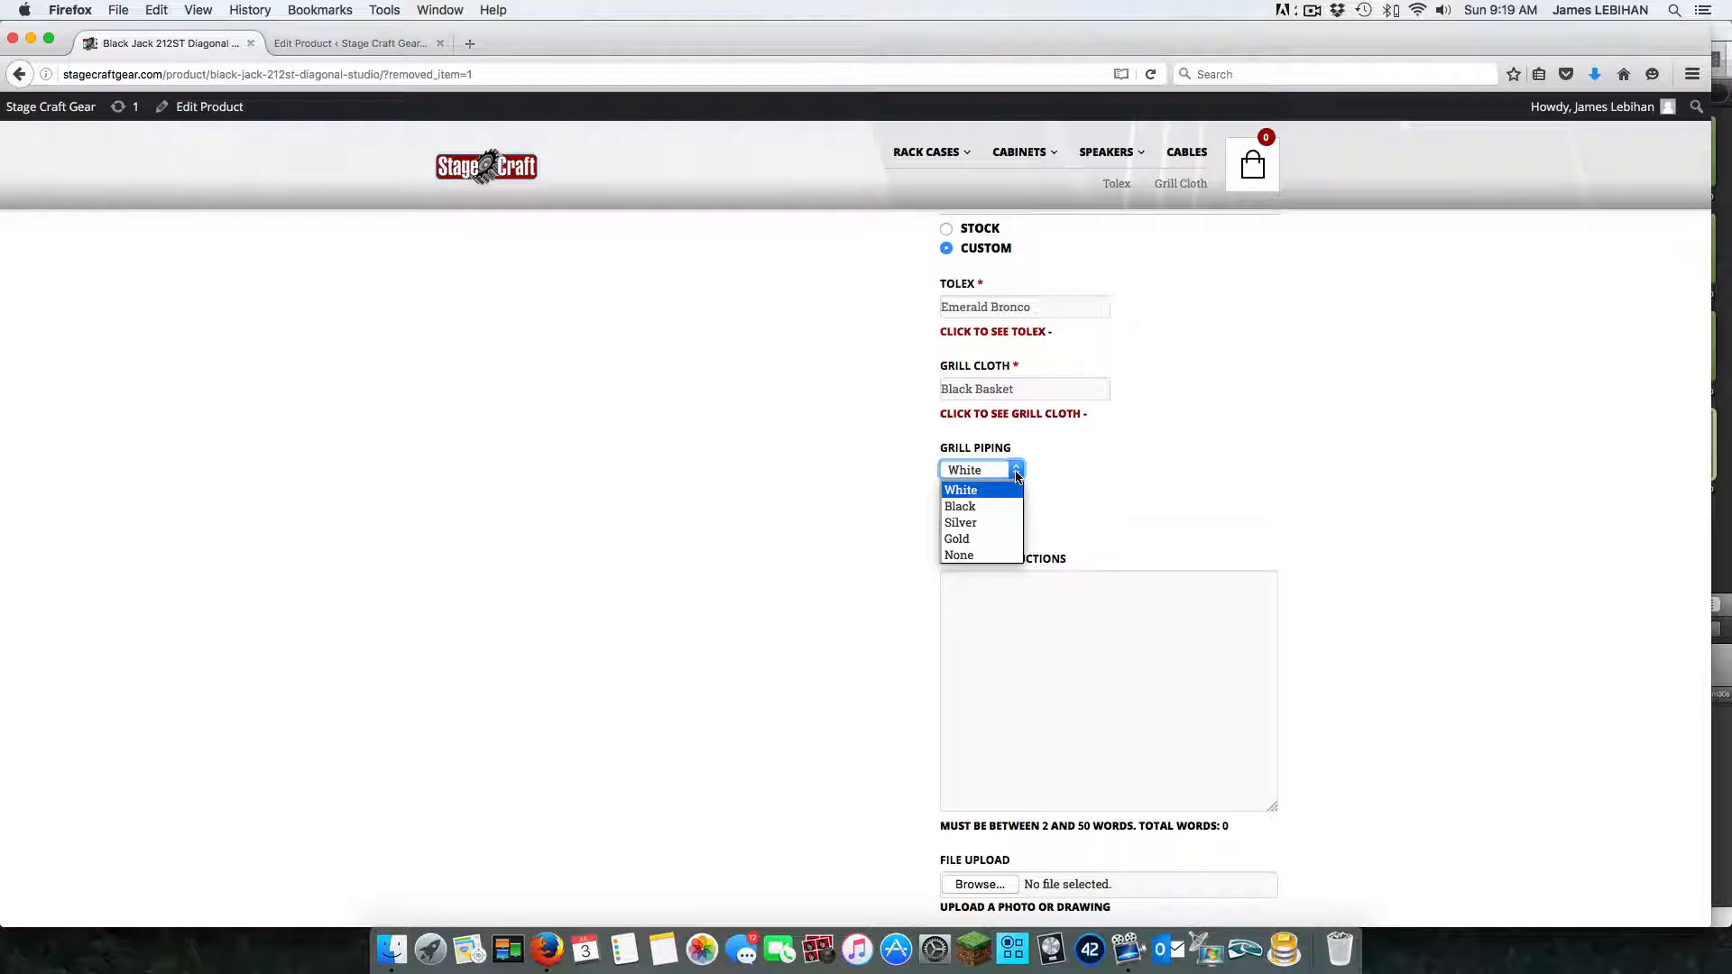
pyautogui.click(1001, 492)
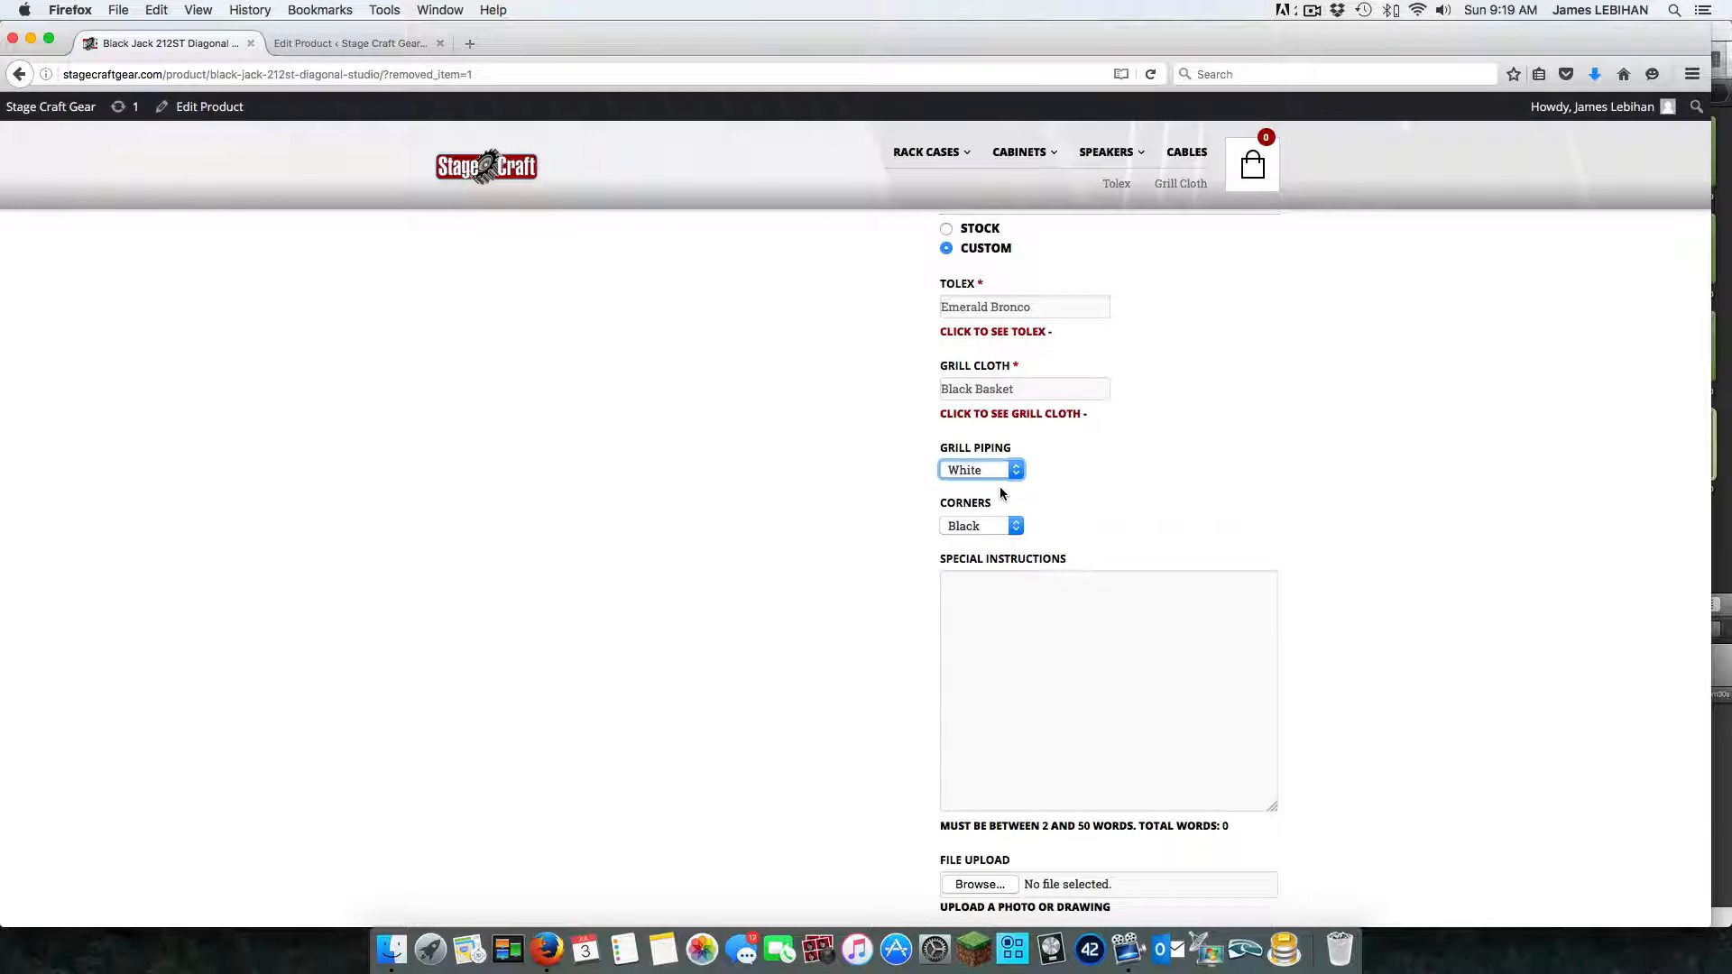
pyautogui.scroll(-1, 1160, 469)
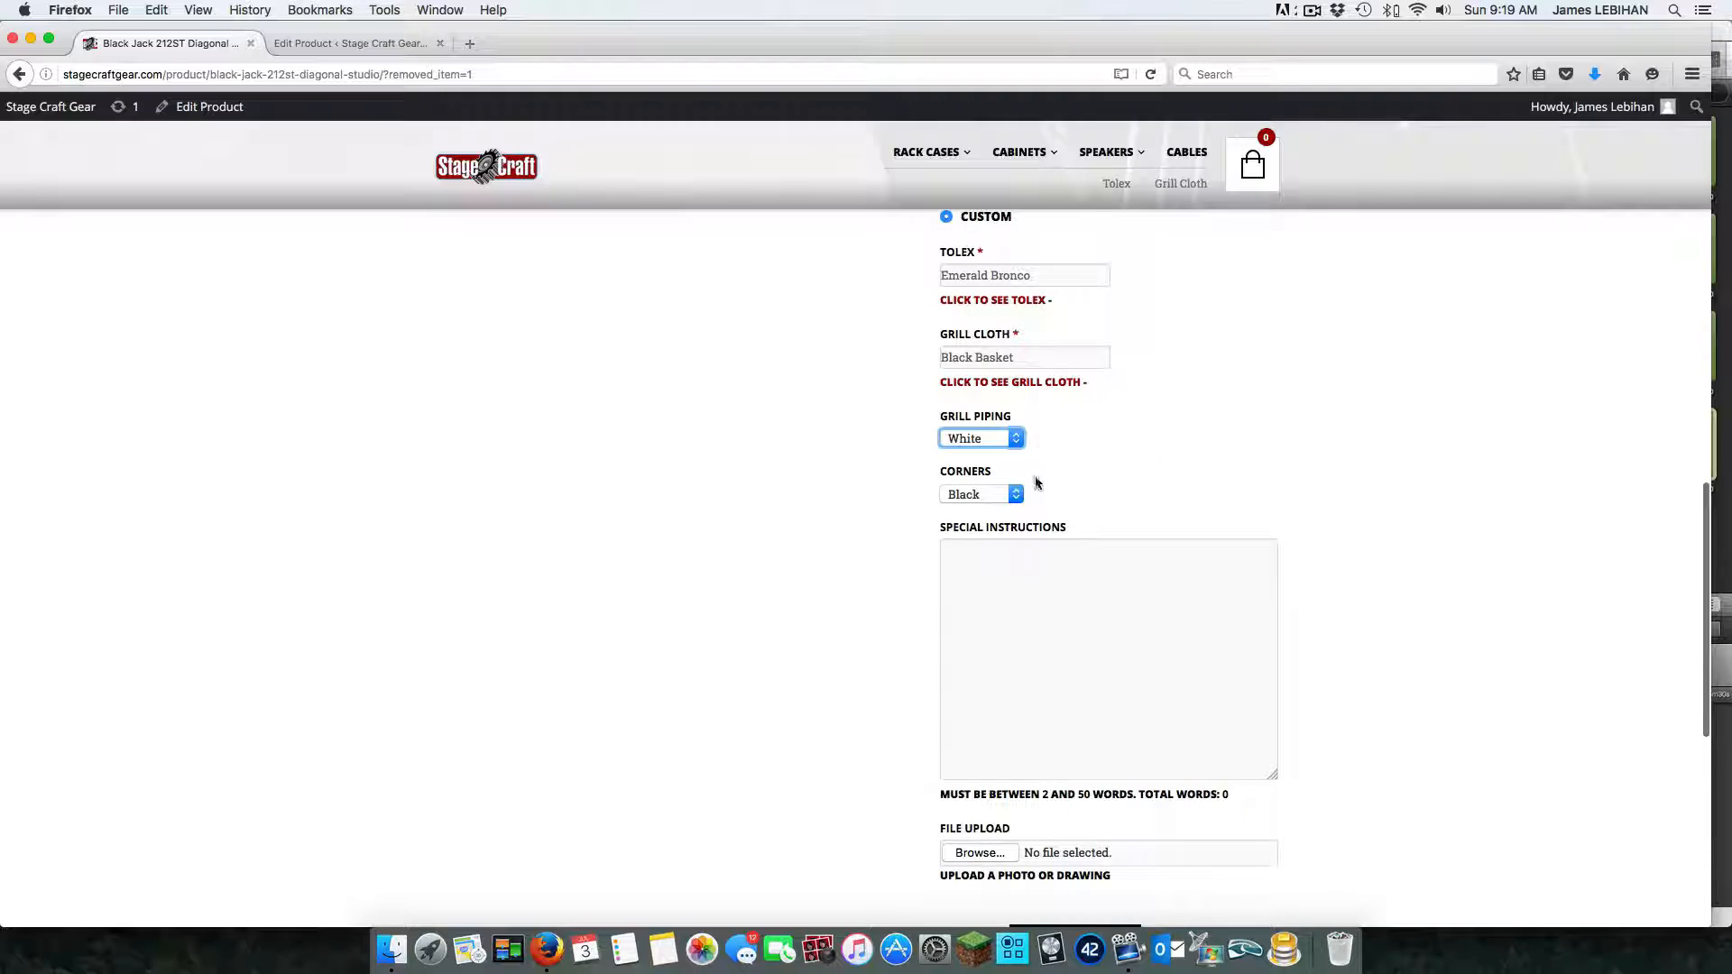
pyautogui.click(1012, 499)
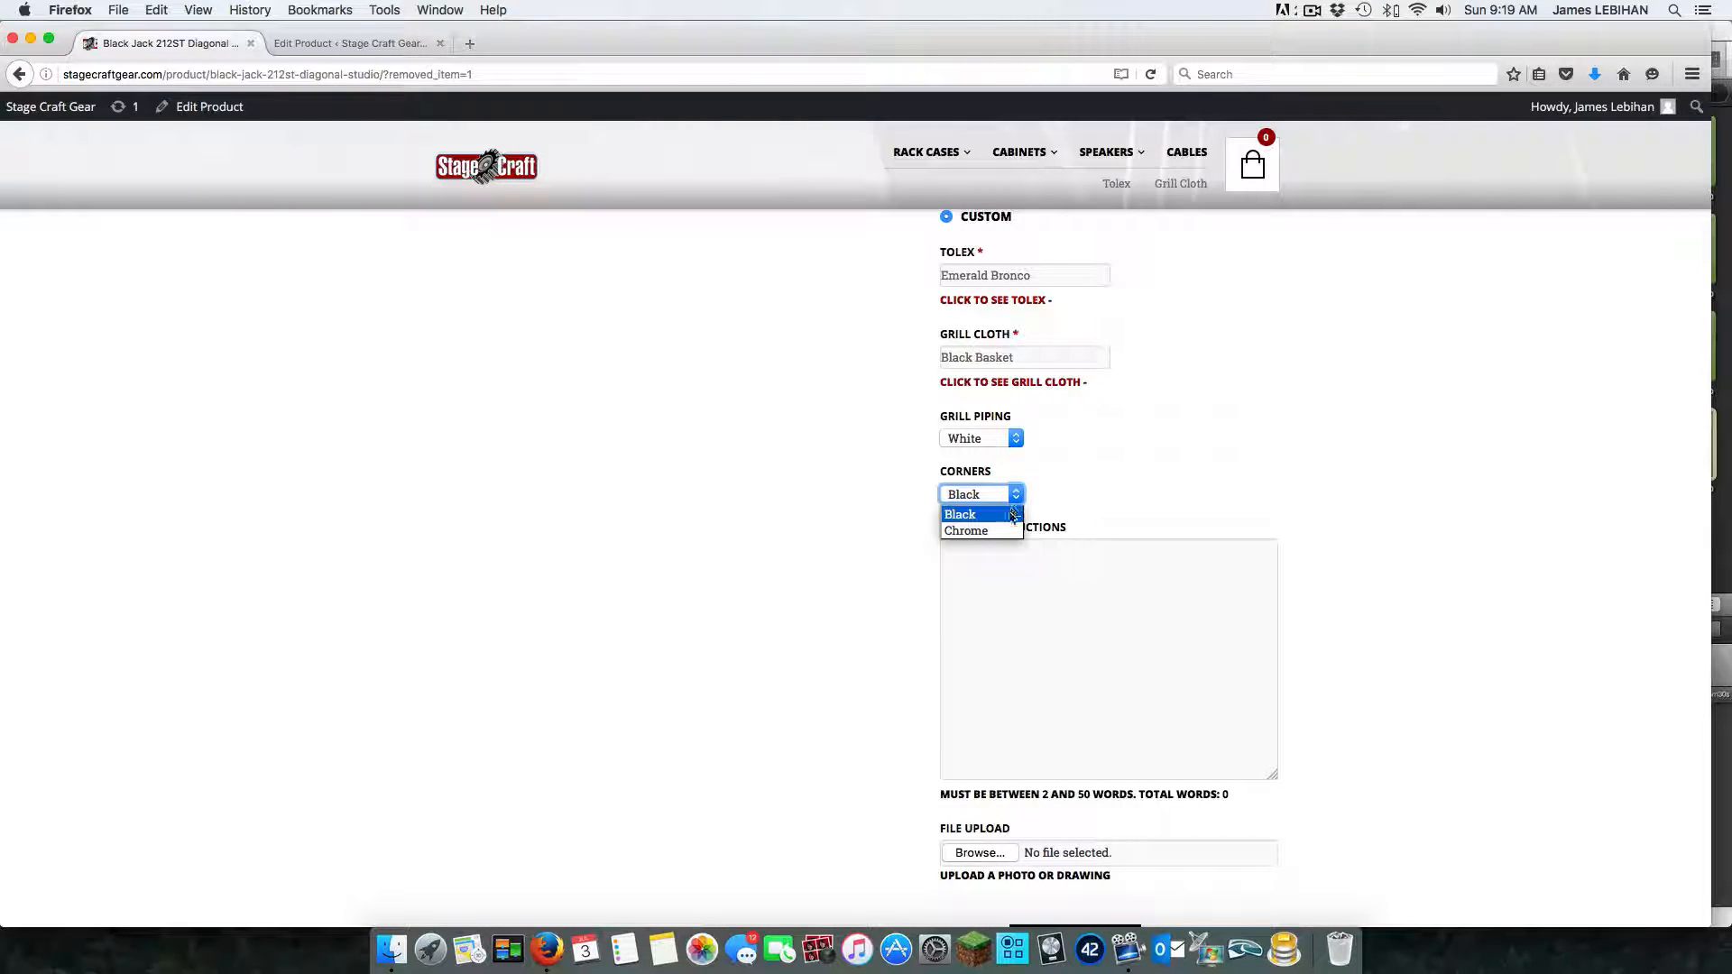
pyautogui.click(1000, 530)
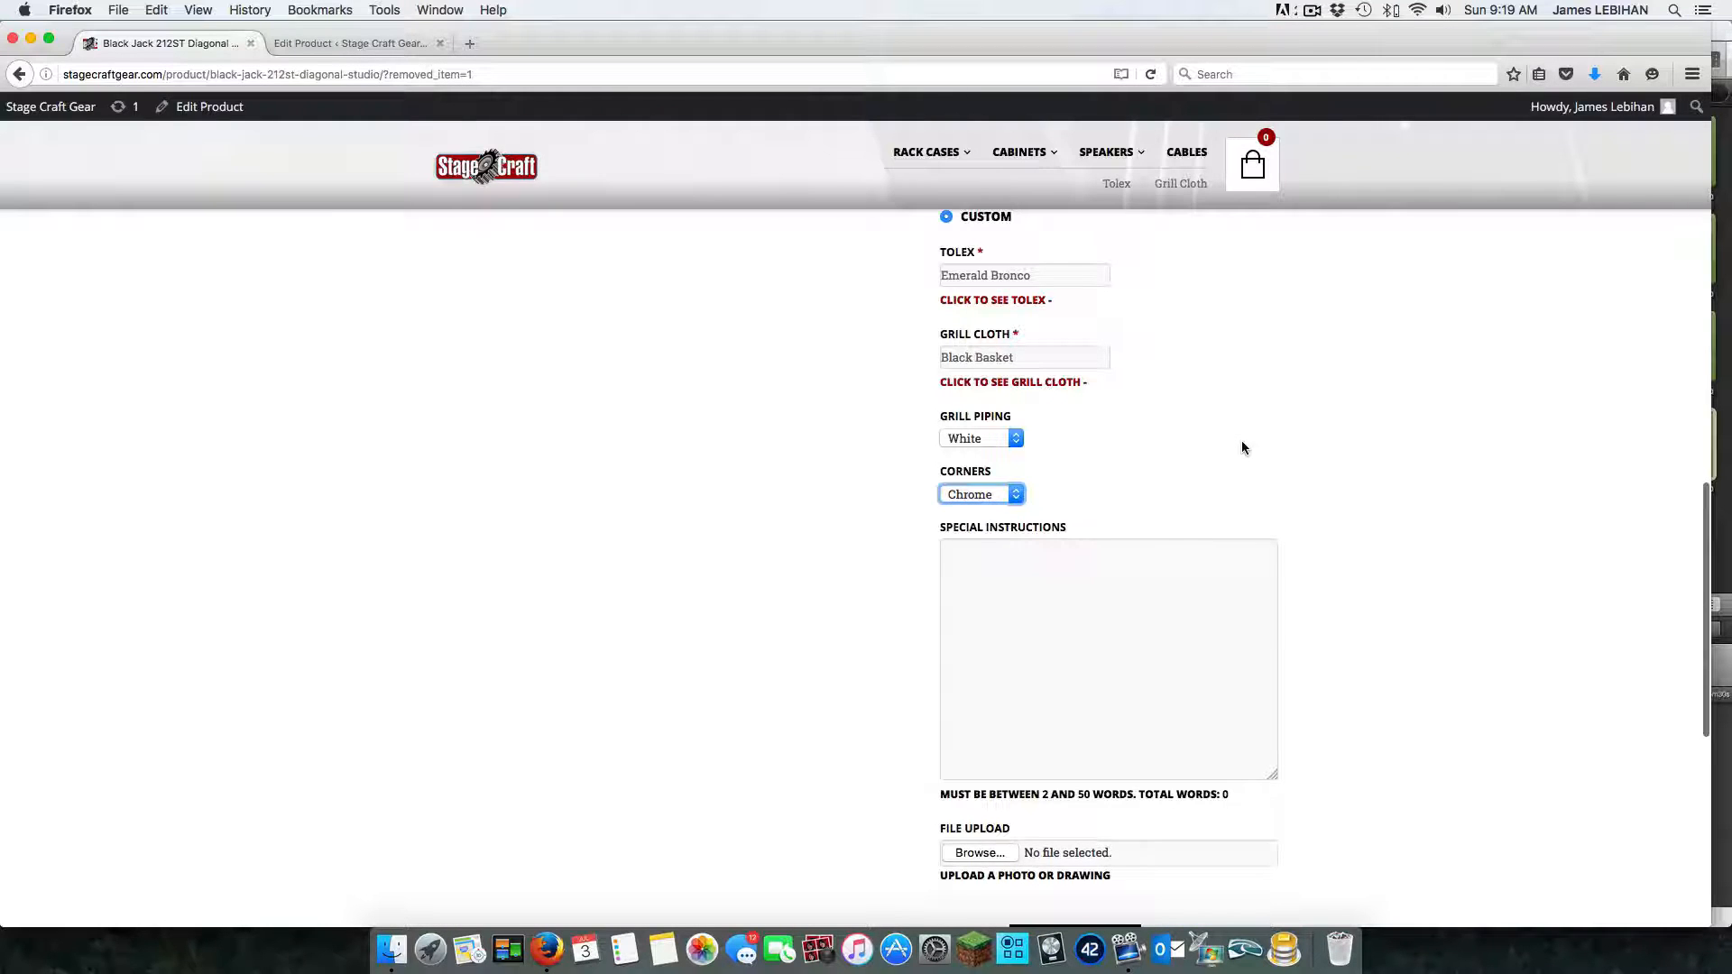
# Step: Review the chosen custom options and add one customized cabinet to the cart
pyautogui.scroll(4, 1241, 447)
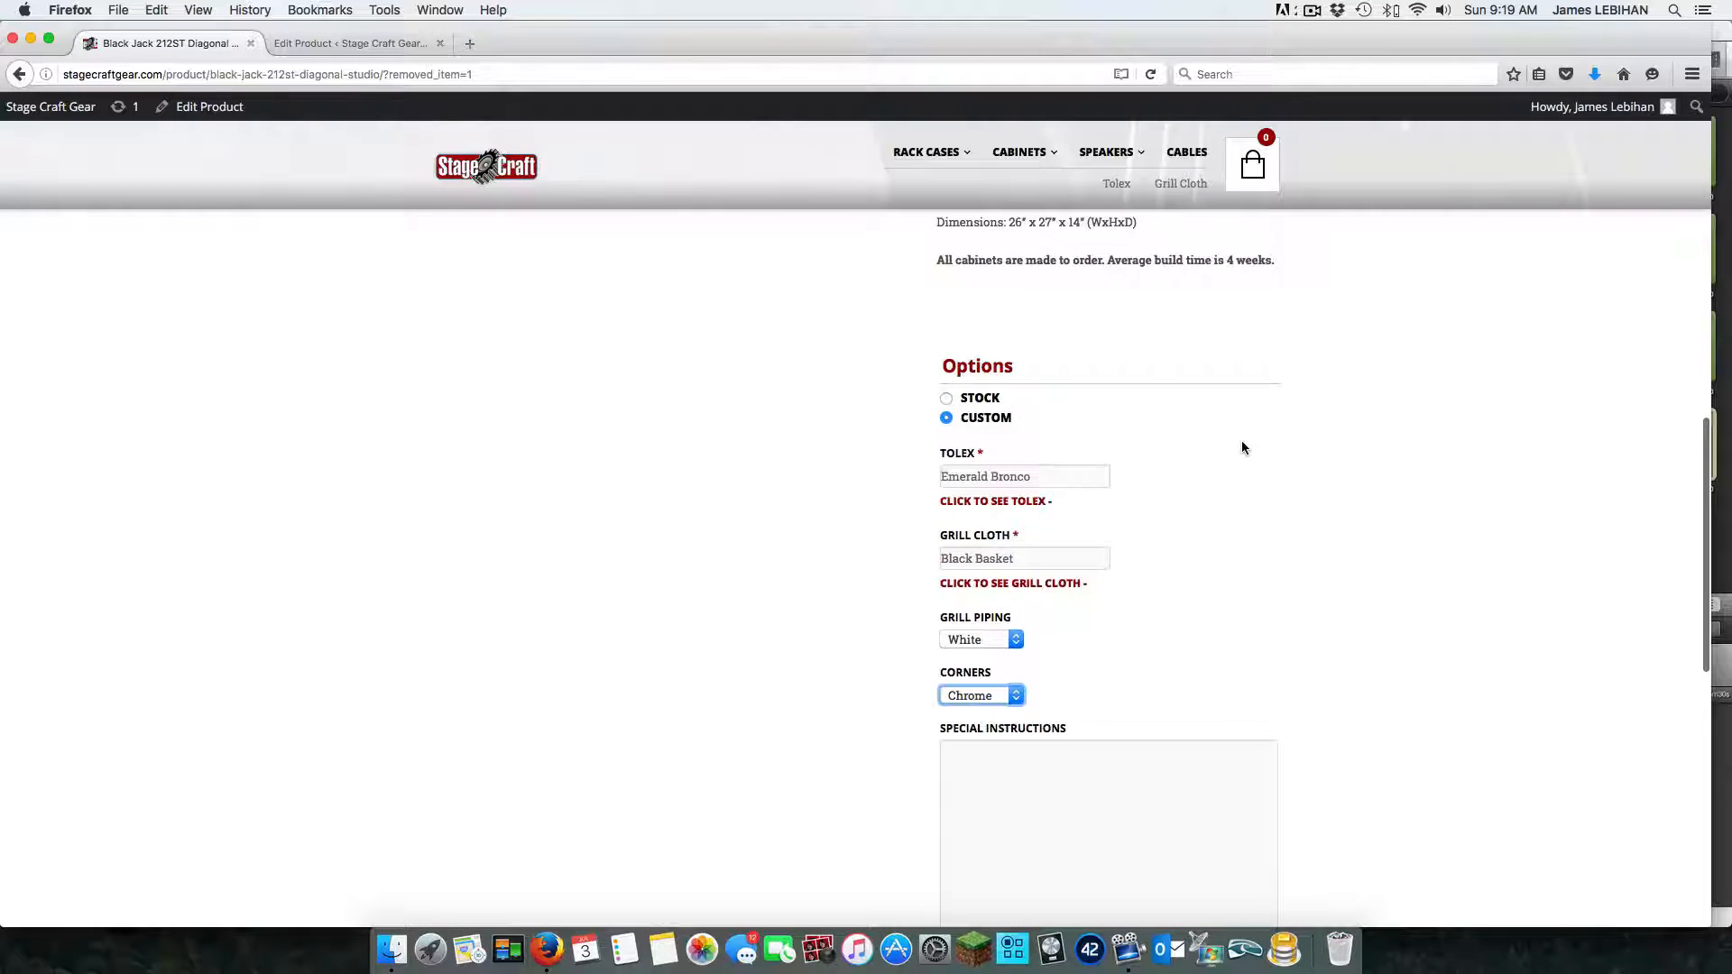
pyautogui.scroll(-2, 1242, 446)
pyautogui.scroll(-5, 1242, 444)
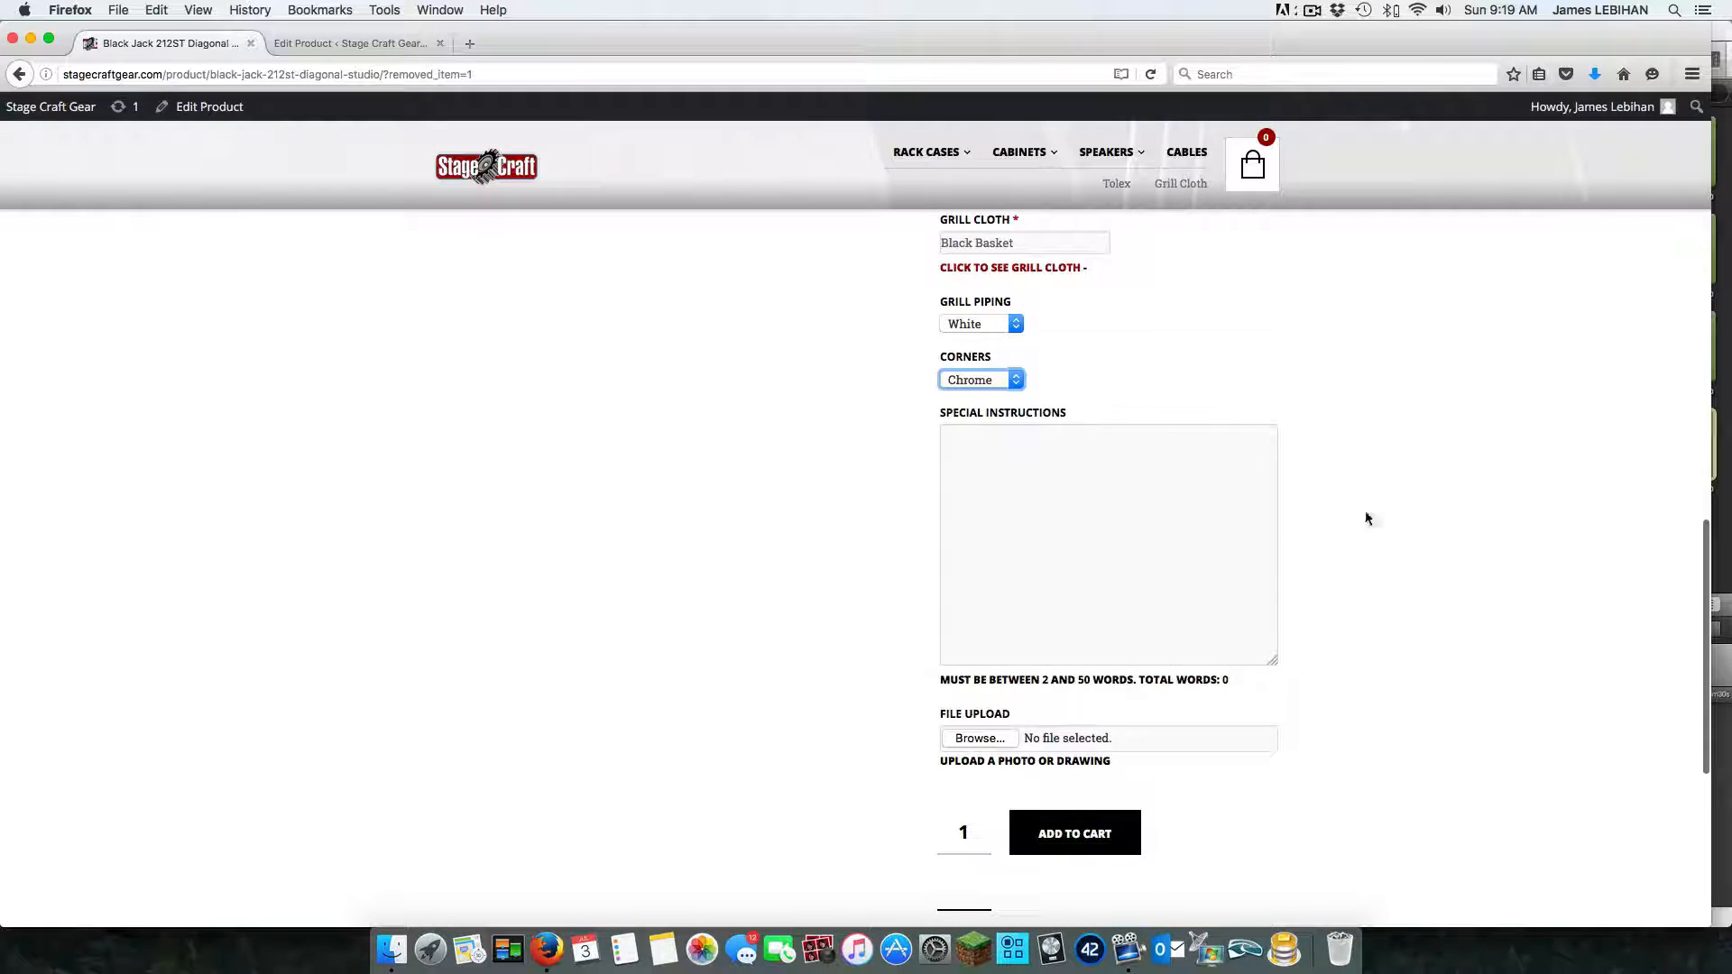
pyautogui.scroll(-2, 1362, 527)
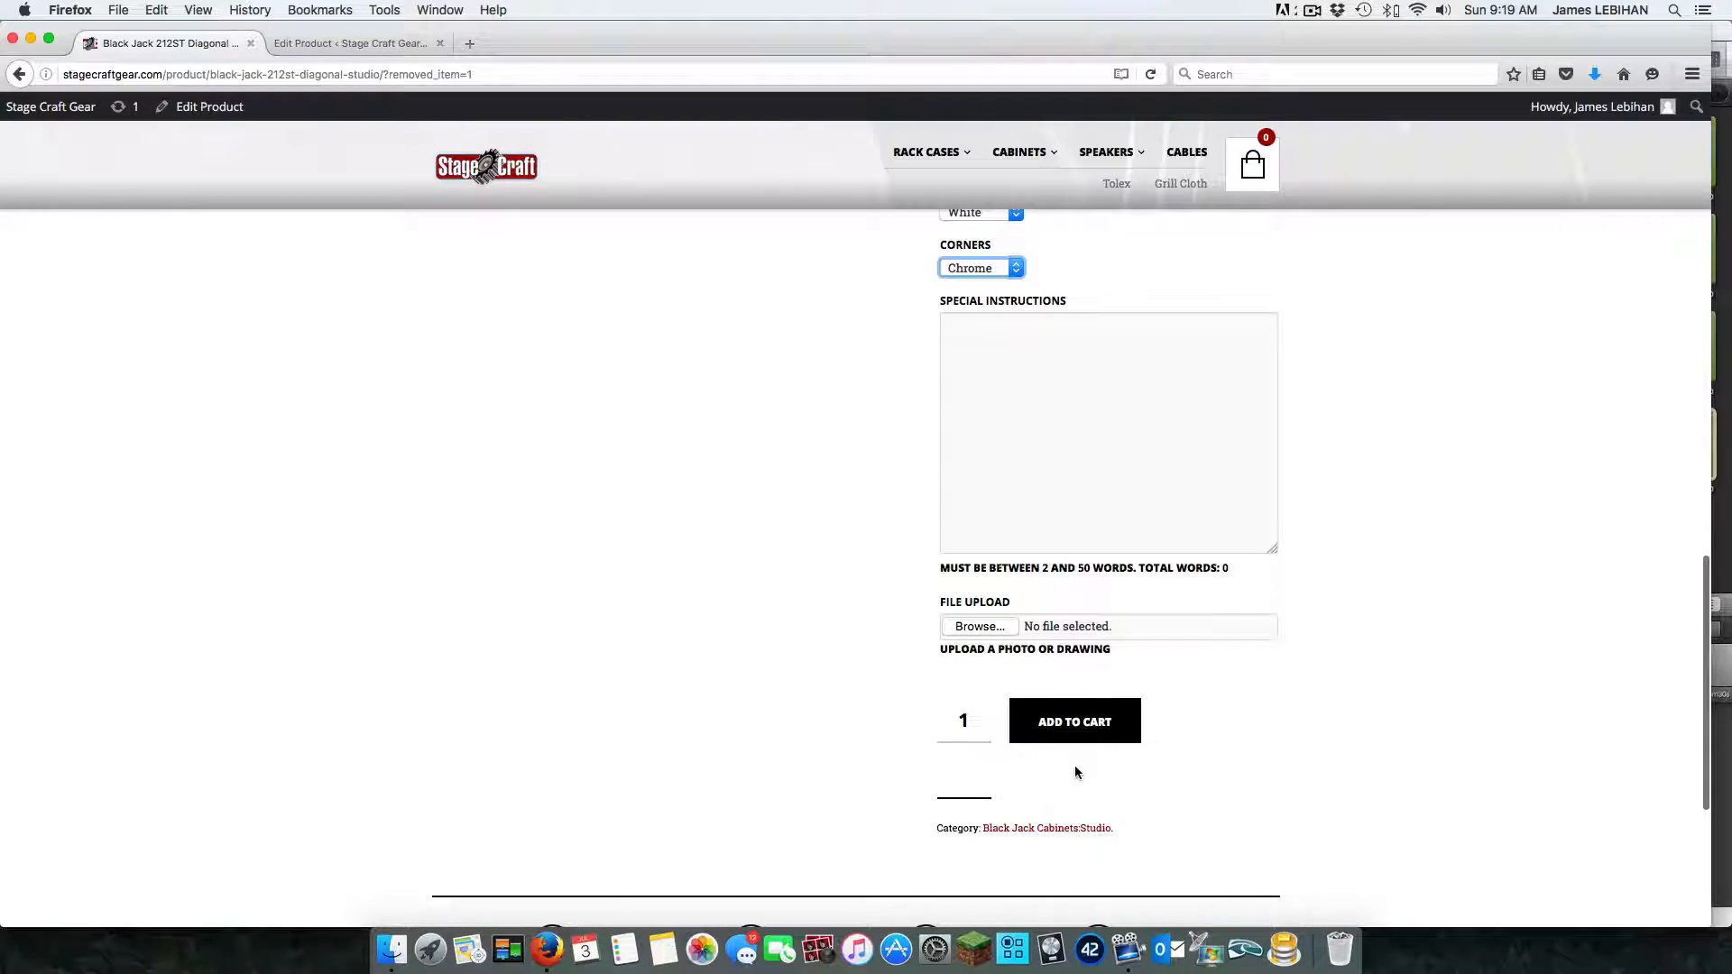
pyautogui.click(1076, 729)
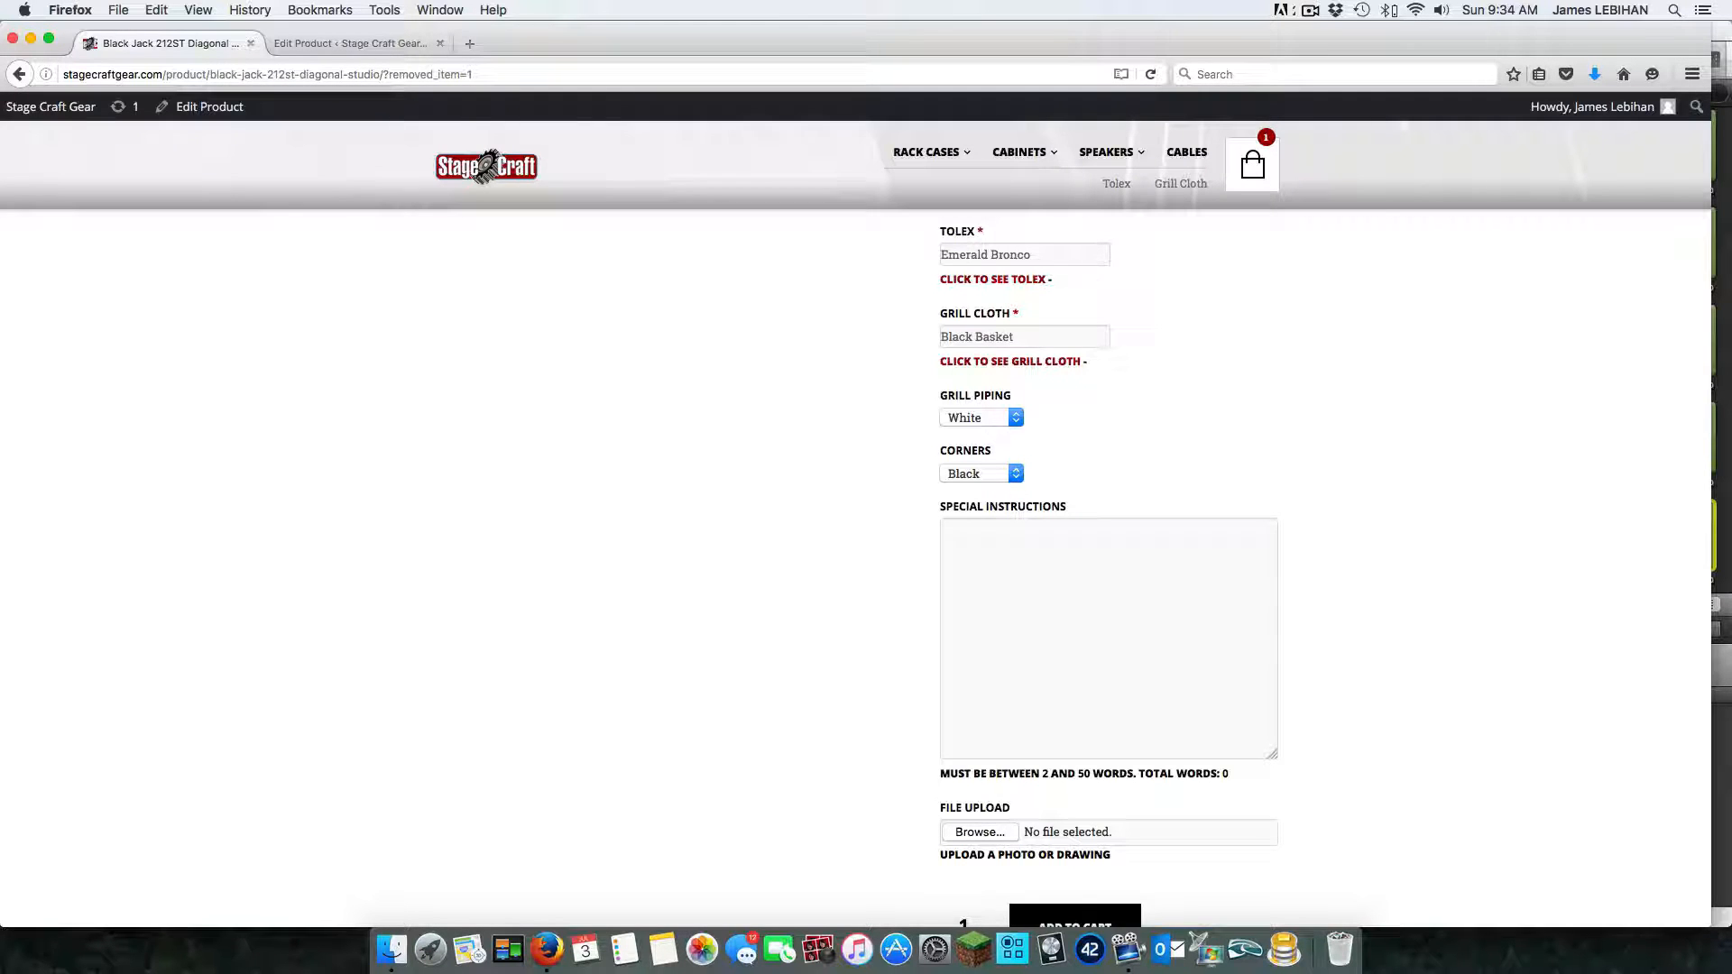
# Step: Check the cabinet's custom options and open the optional backs page linked in its description
pyautogui.scroll(-2, 1107, 542)
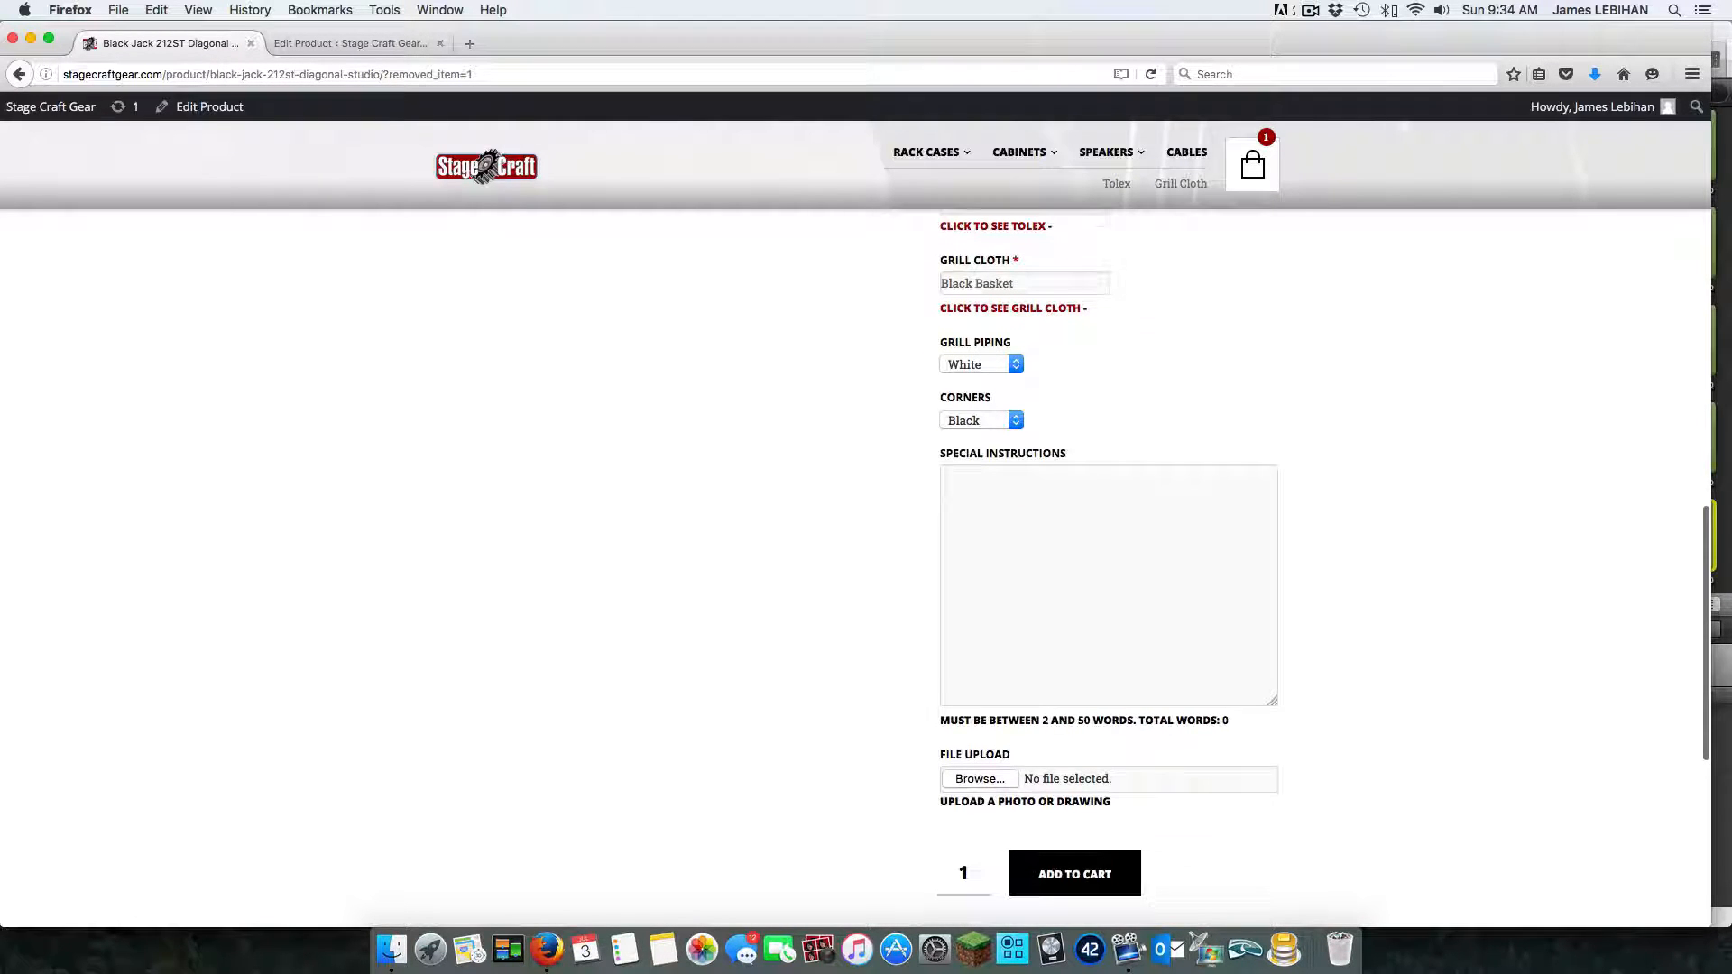
pyautogui.scroll(2, 1107, 542)
pyautogui.scroll(1, 1108, 541)
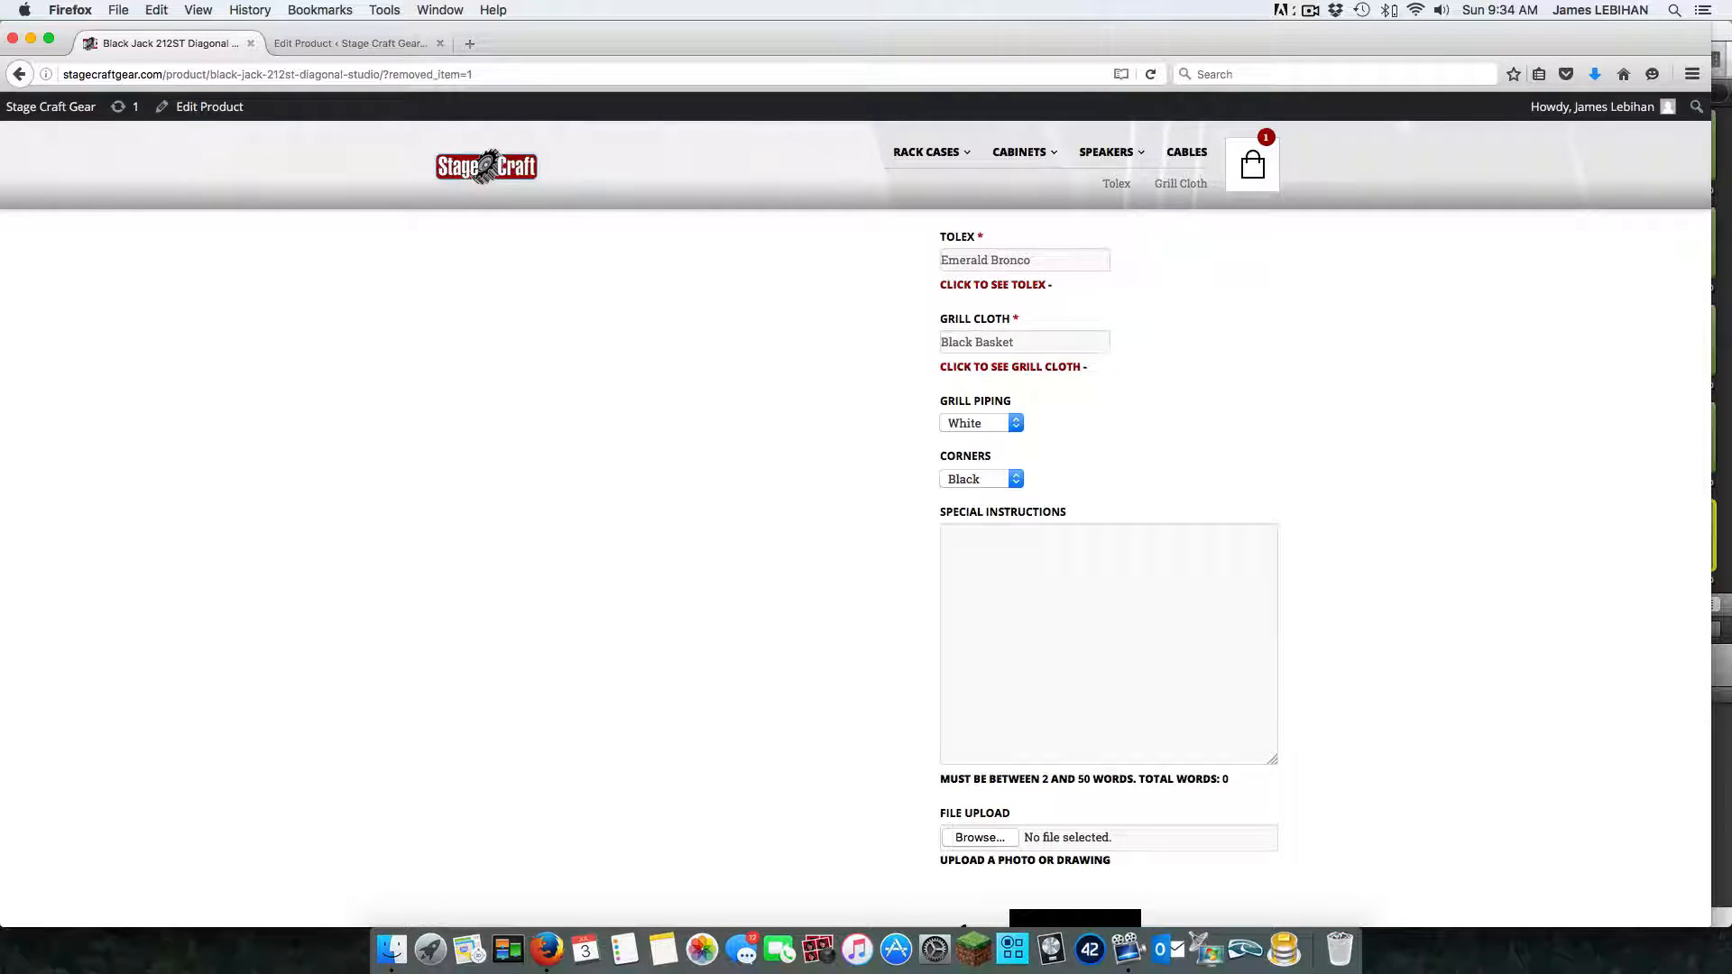
pyautogui.scroll(-3, 1107, 542)
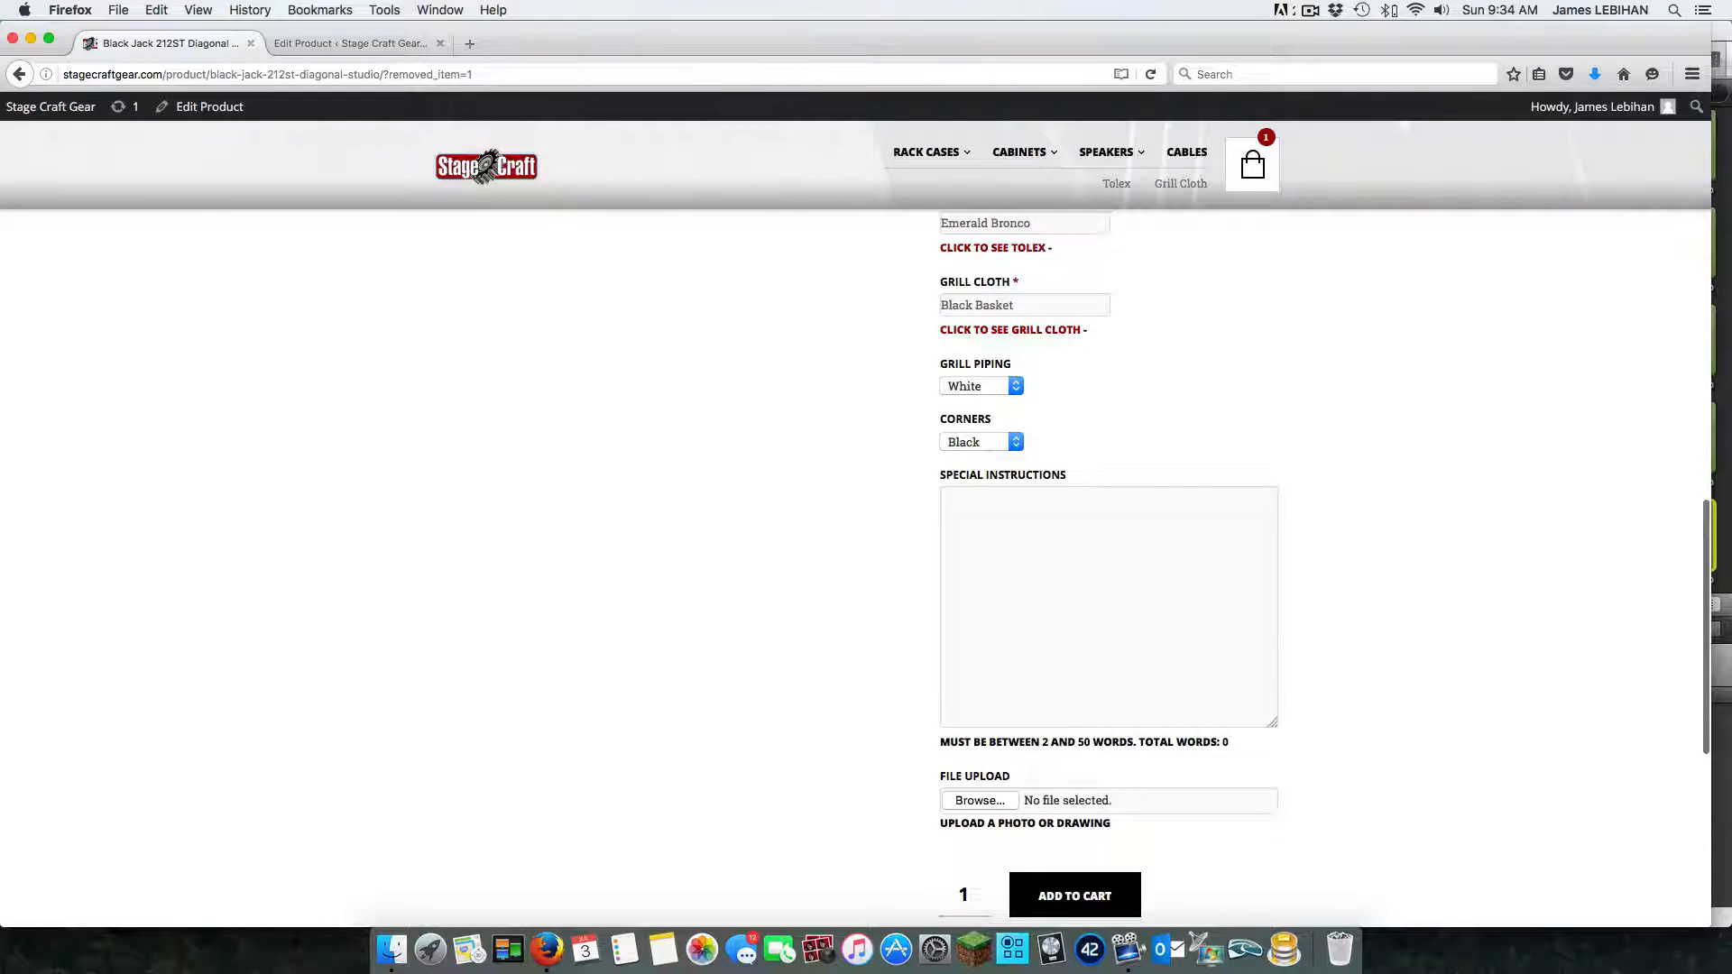
pyautogui.scroll(5, 1108, 541)
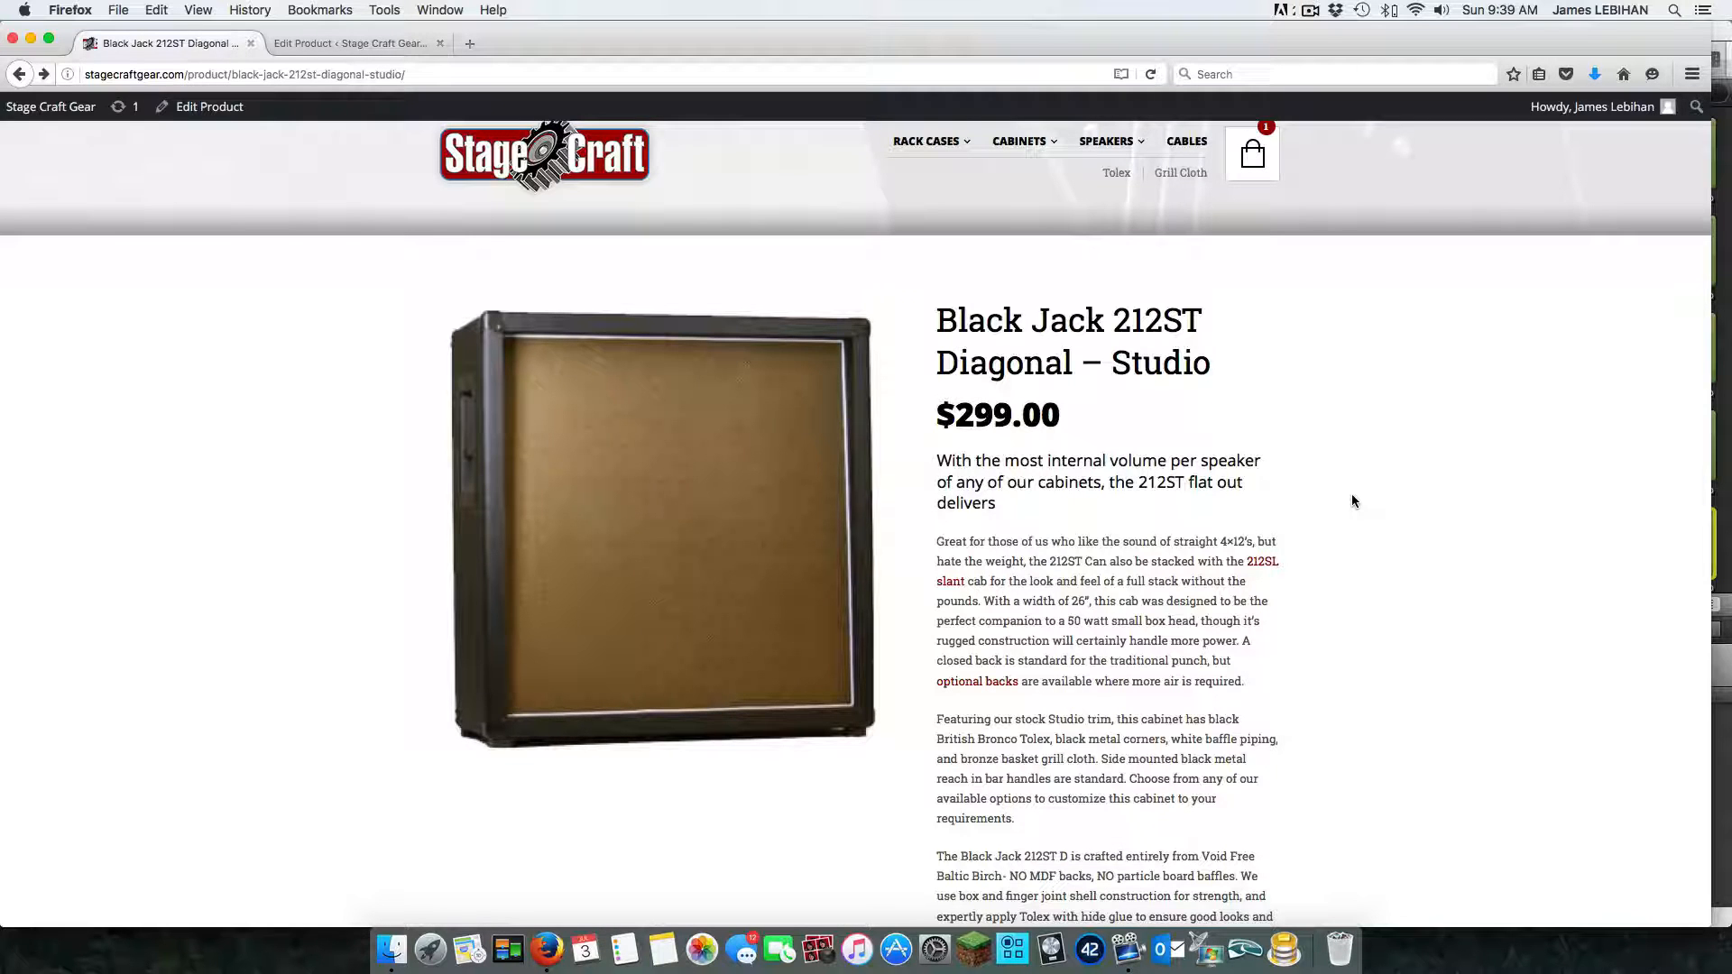
pyautogui.scroll(-1, 1352, 499)
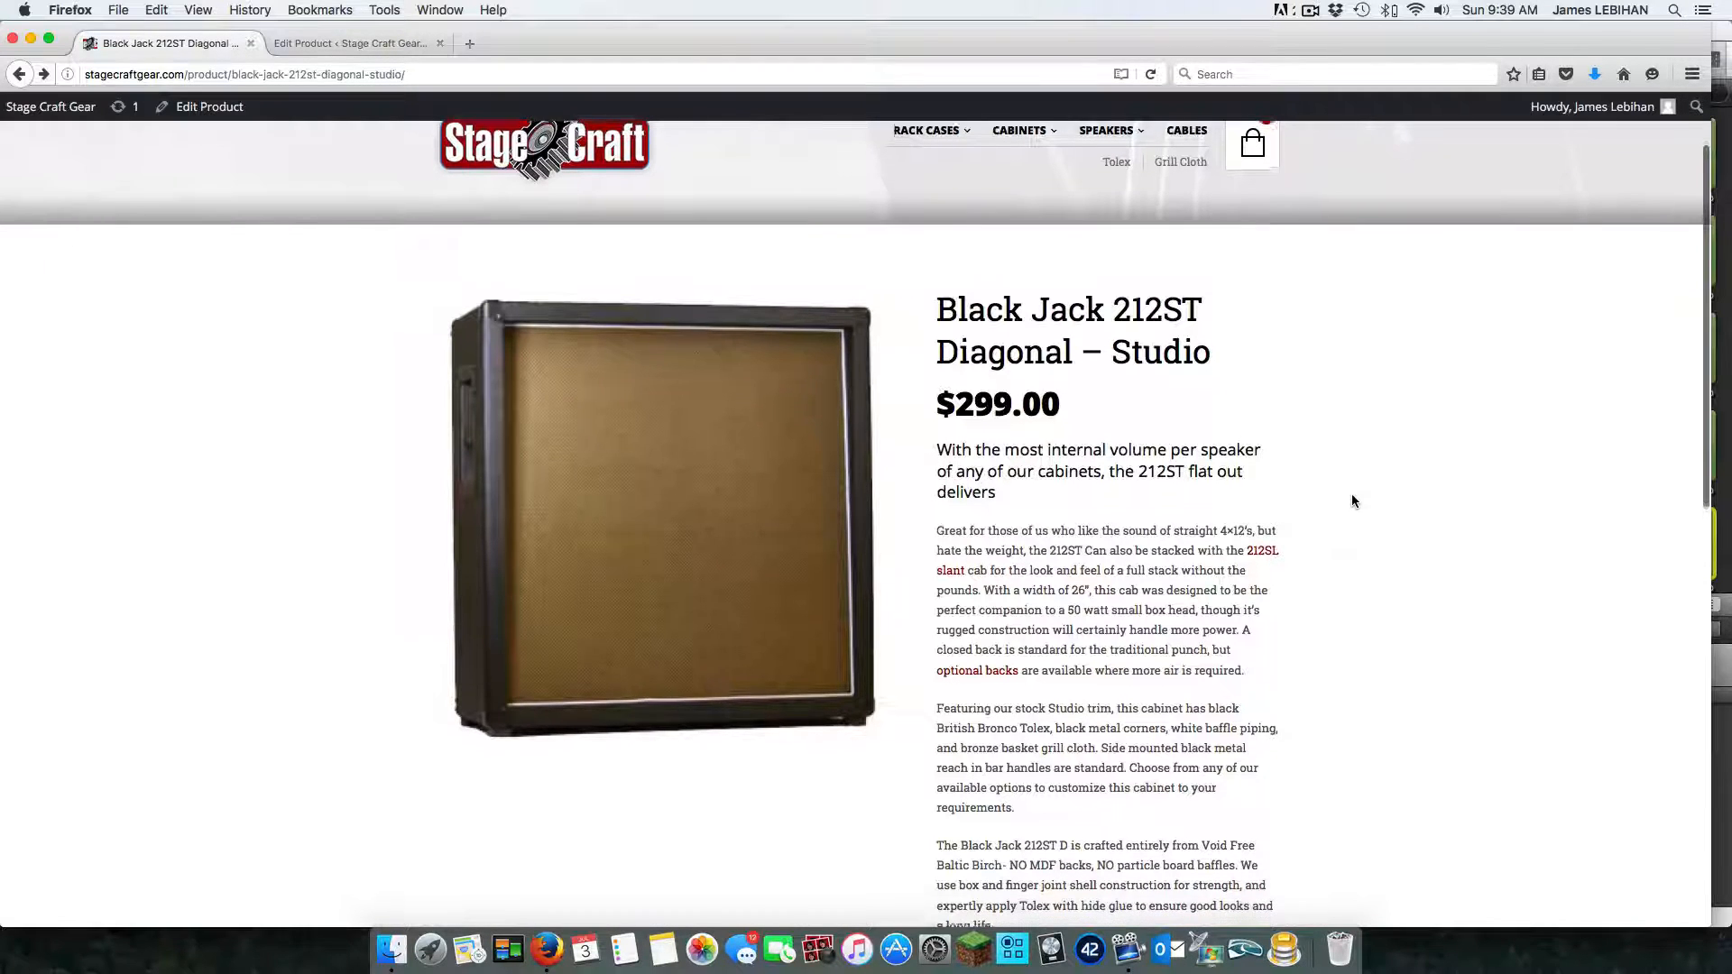
pyautogui.scroll(-1, 1351, 500)
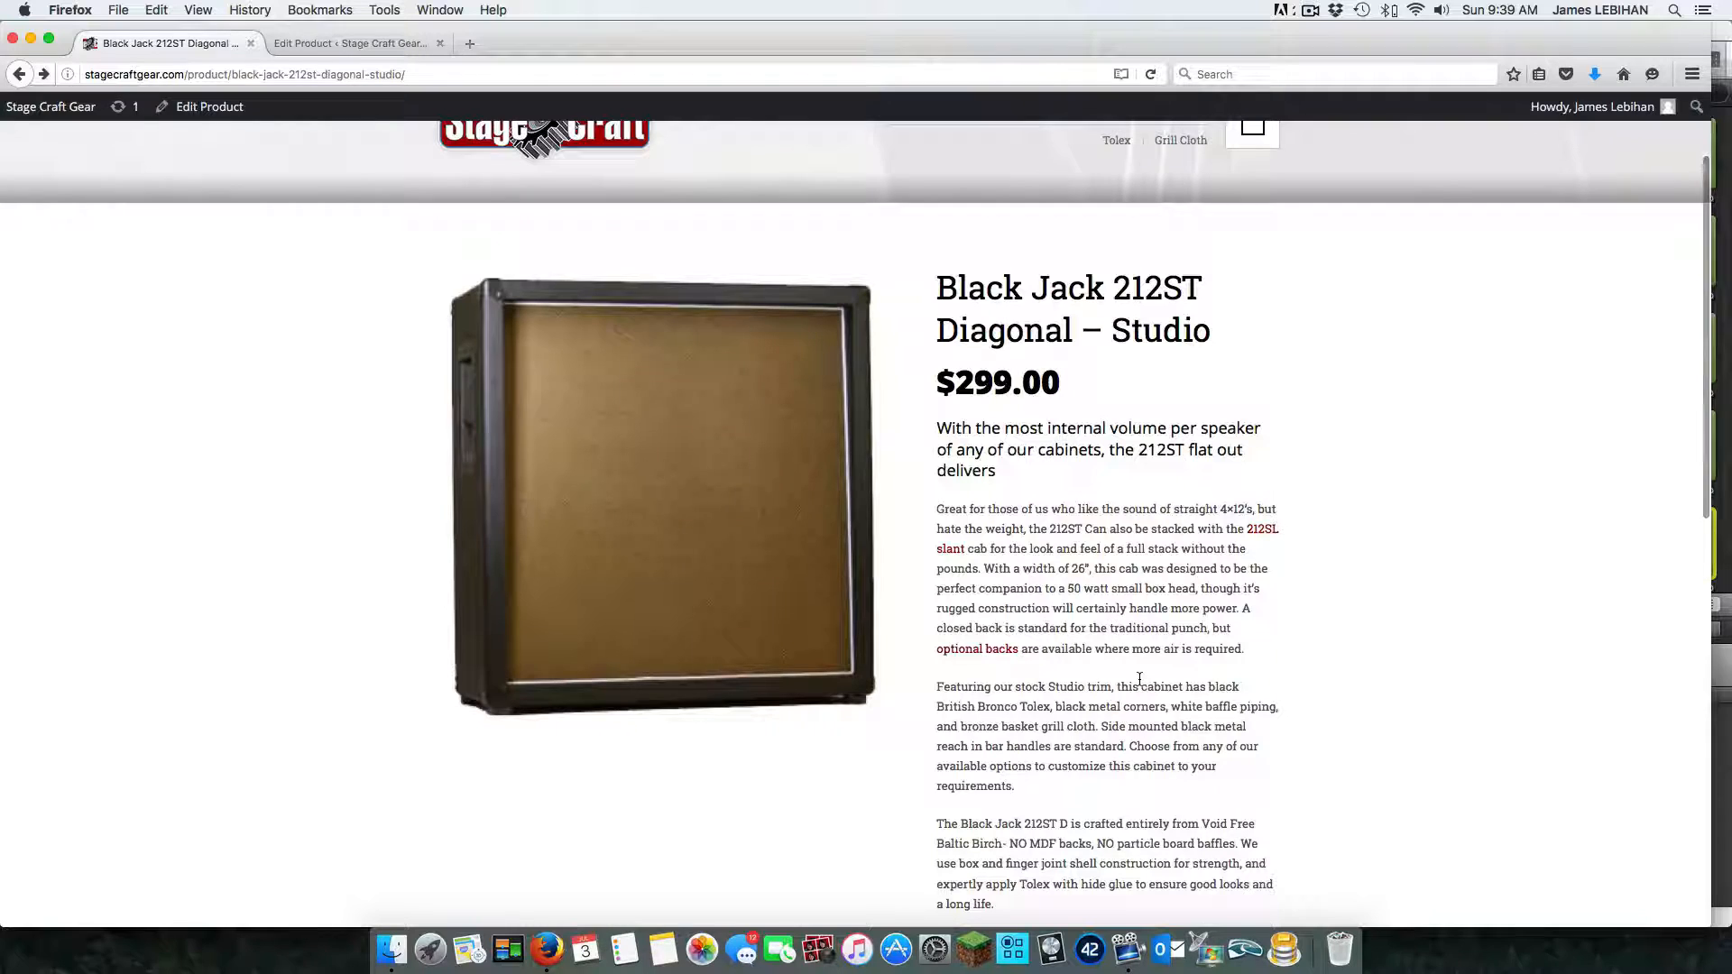
pyautogui.click(988, 652)
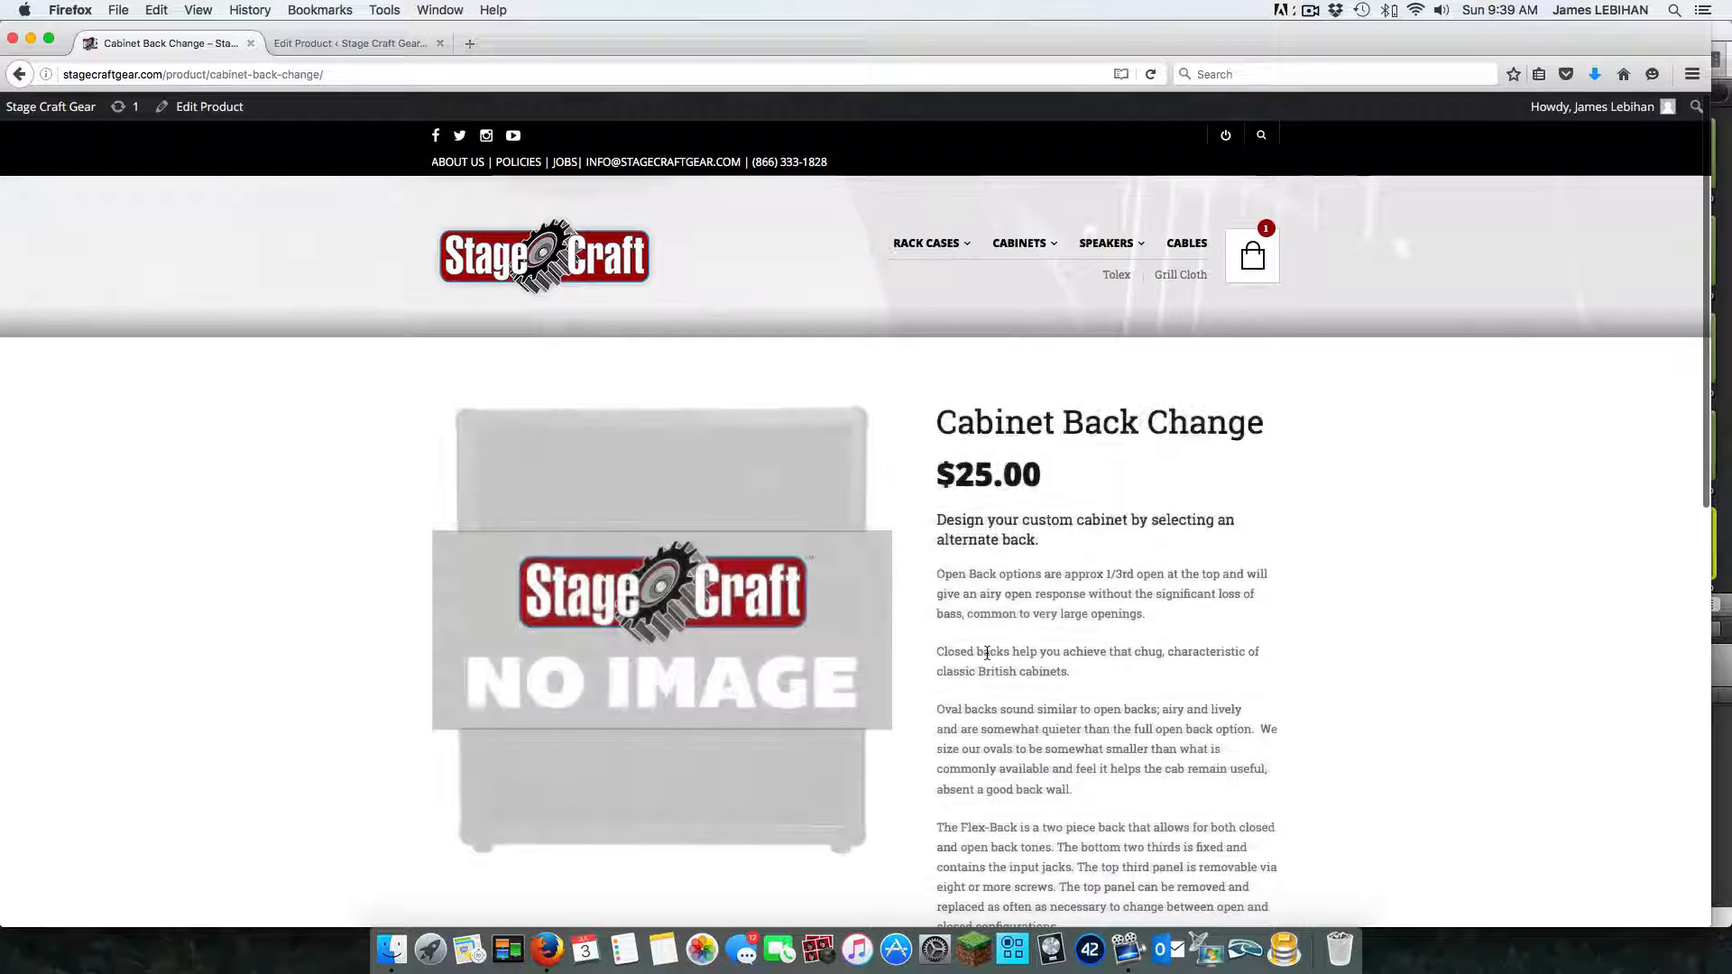
# Step: Read the back descriptions, choose the Open back option, and add one Cabinet Back Change to the cart
pyautogui.scroll(-5, 988, 652)
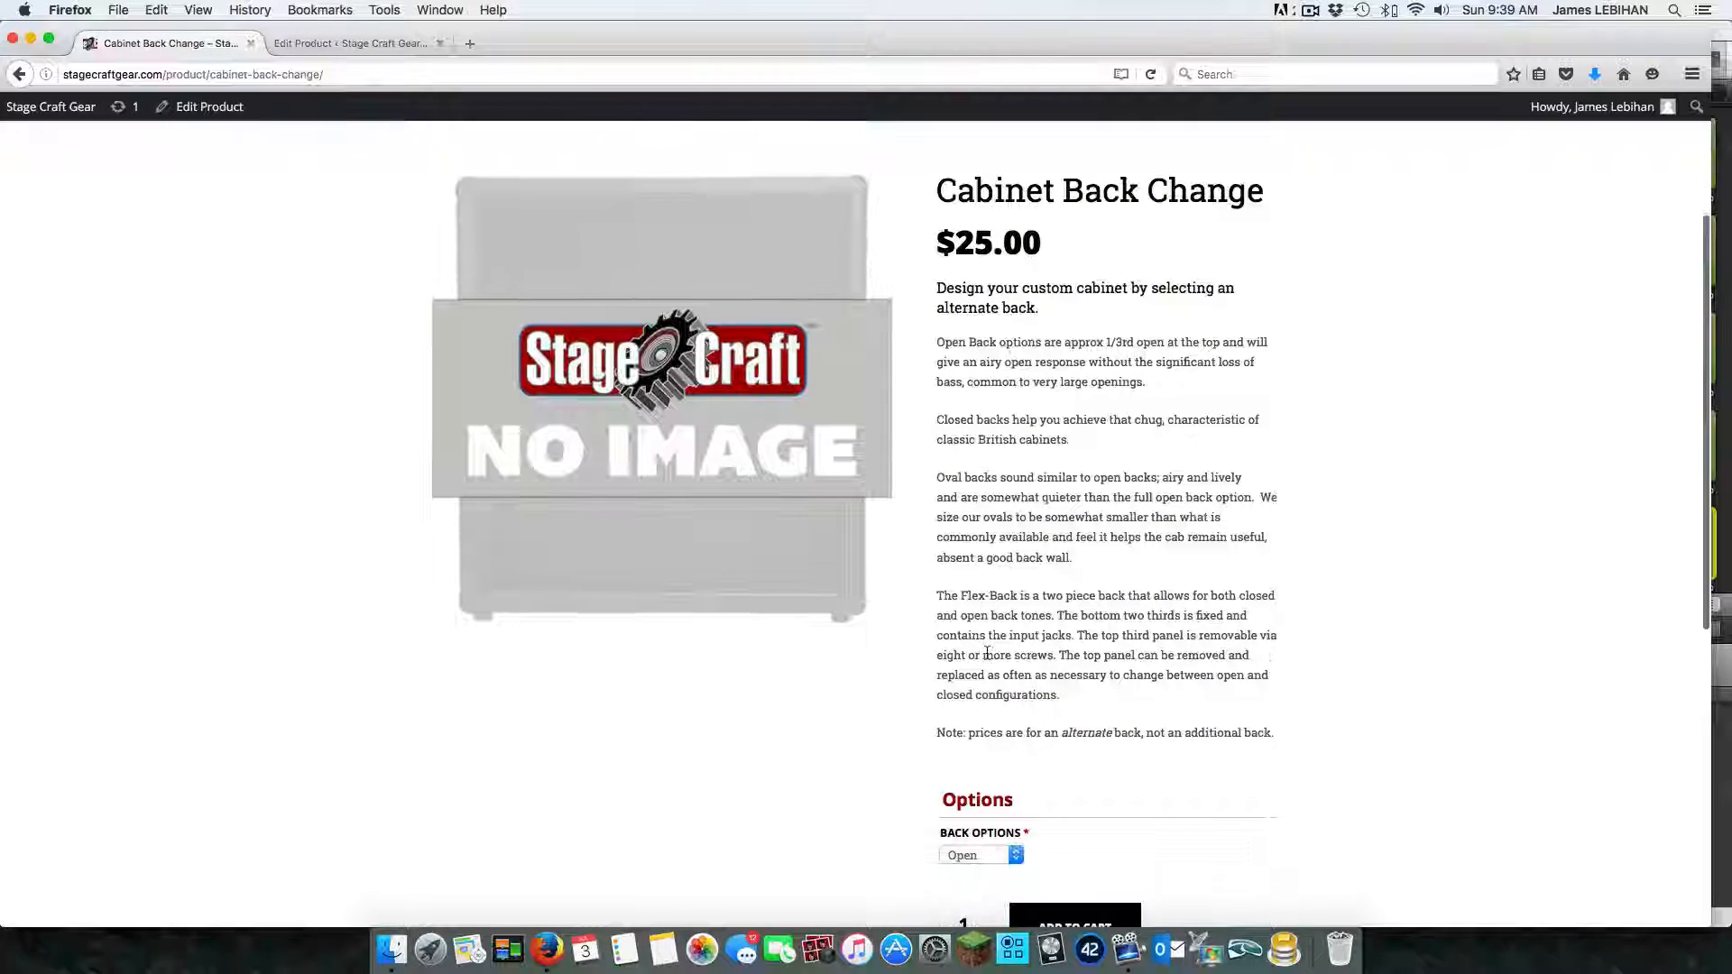
pyautogui.scroll(-1, 988, 651)
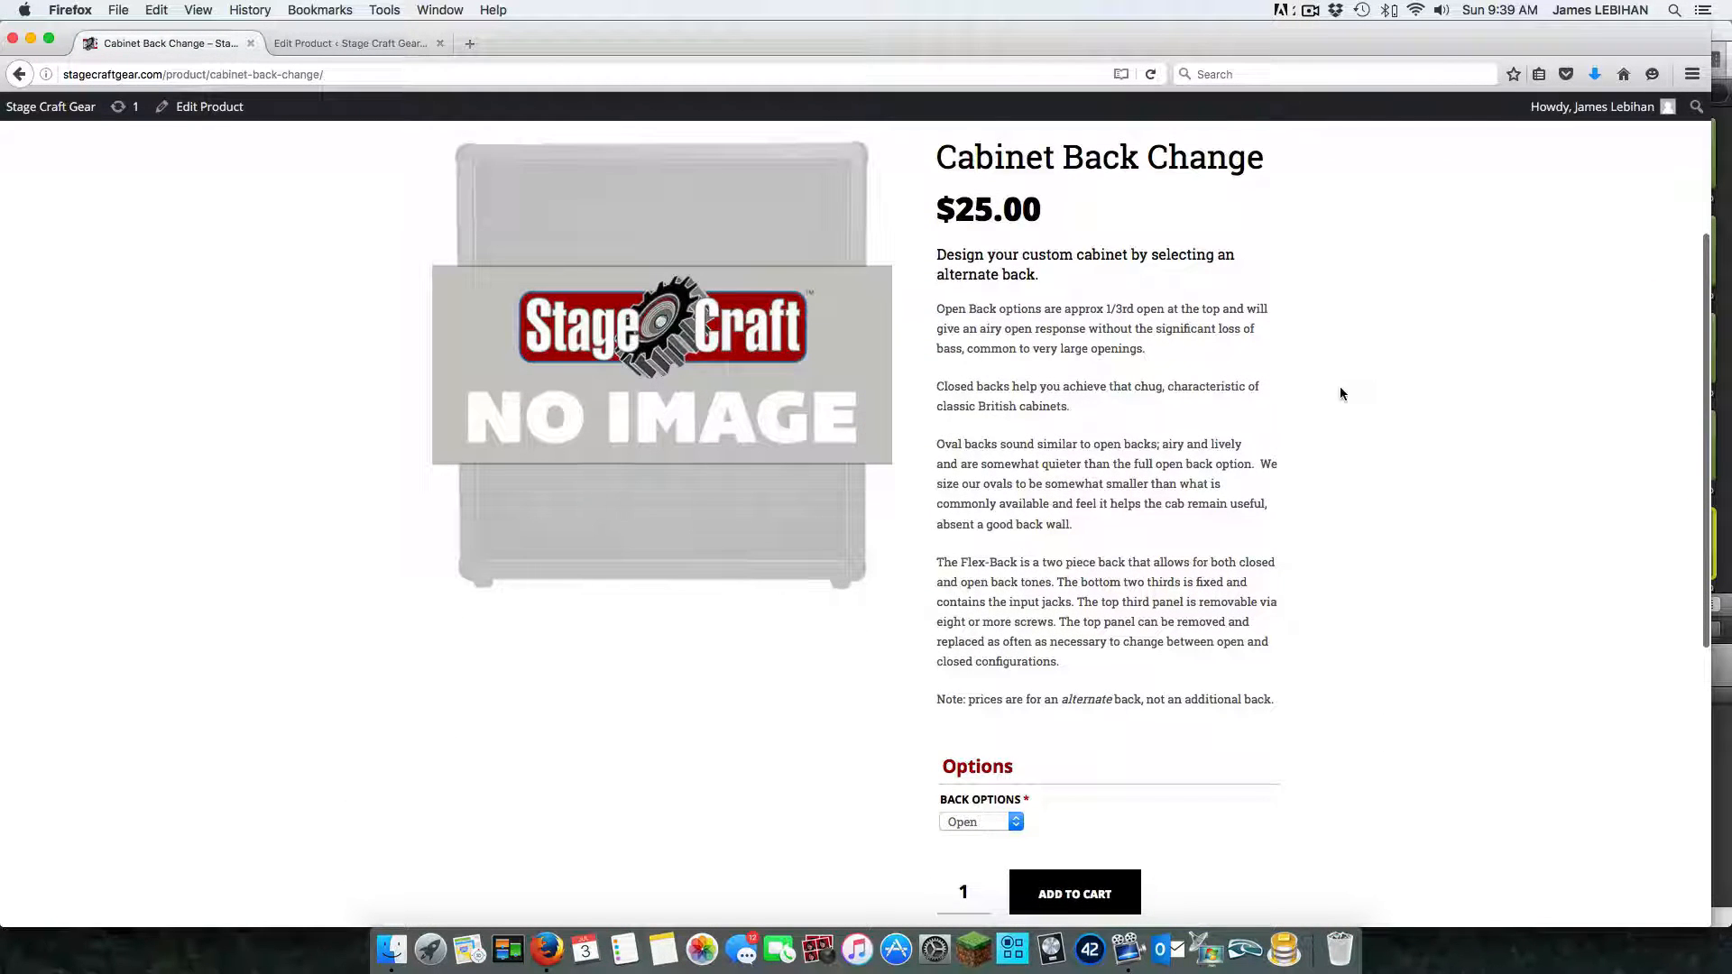
pyautogui.scroll(-3, 1386, 464)
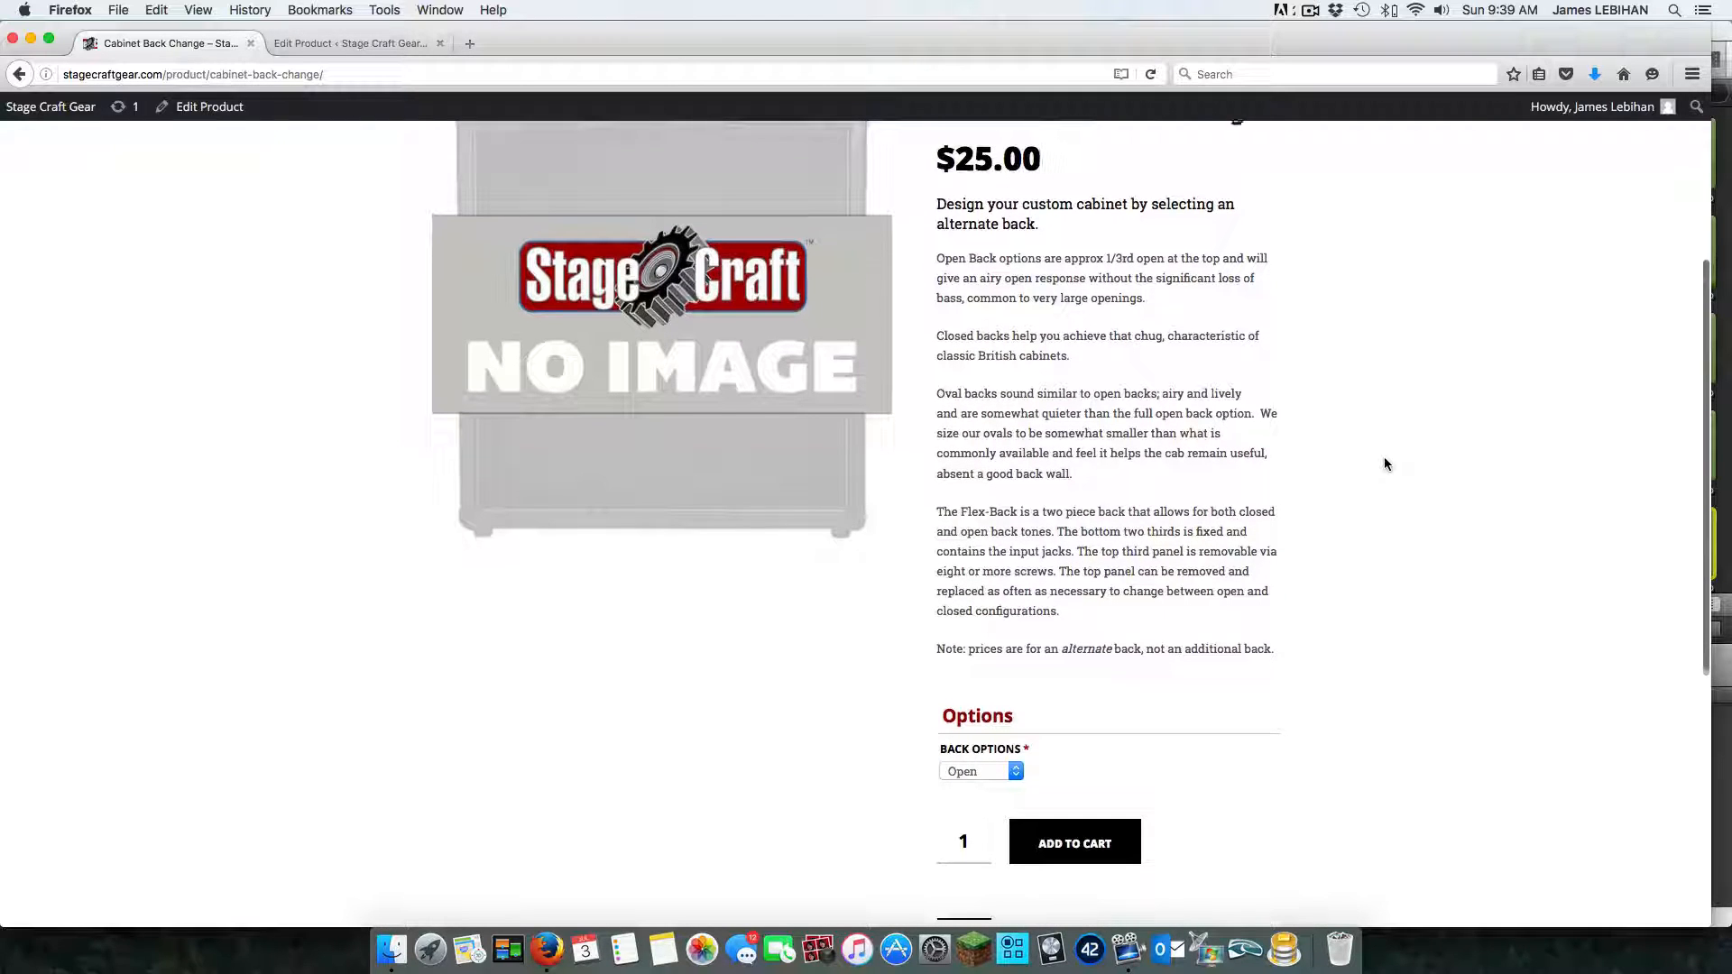
pyautogui.scroll(-1, 1389, 465)
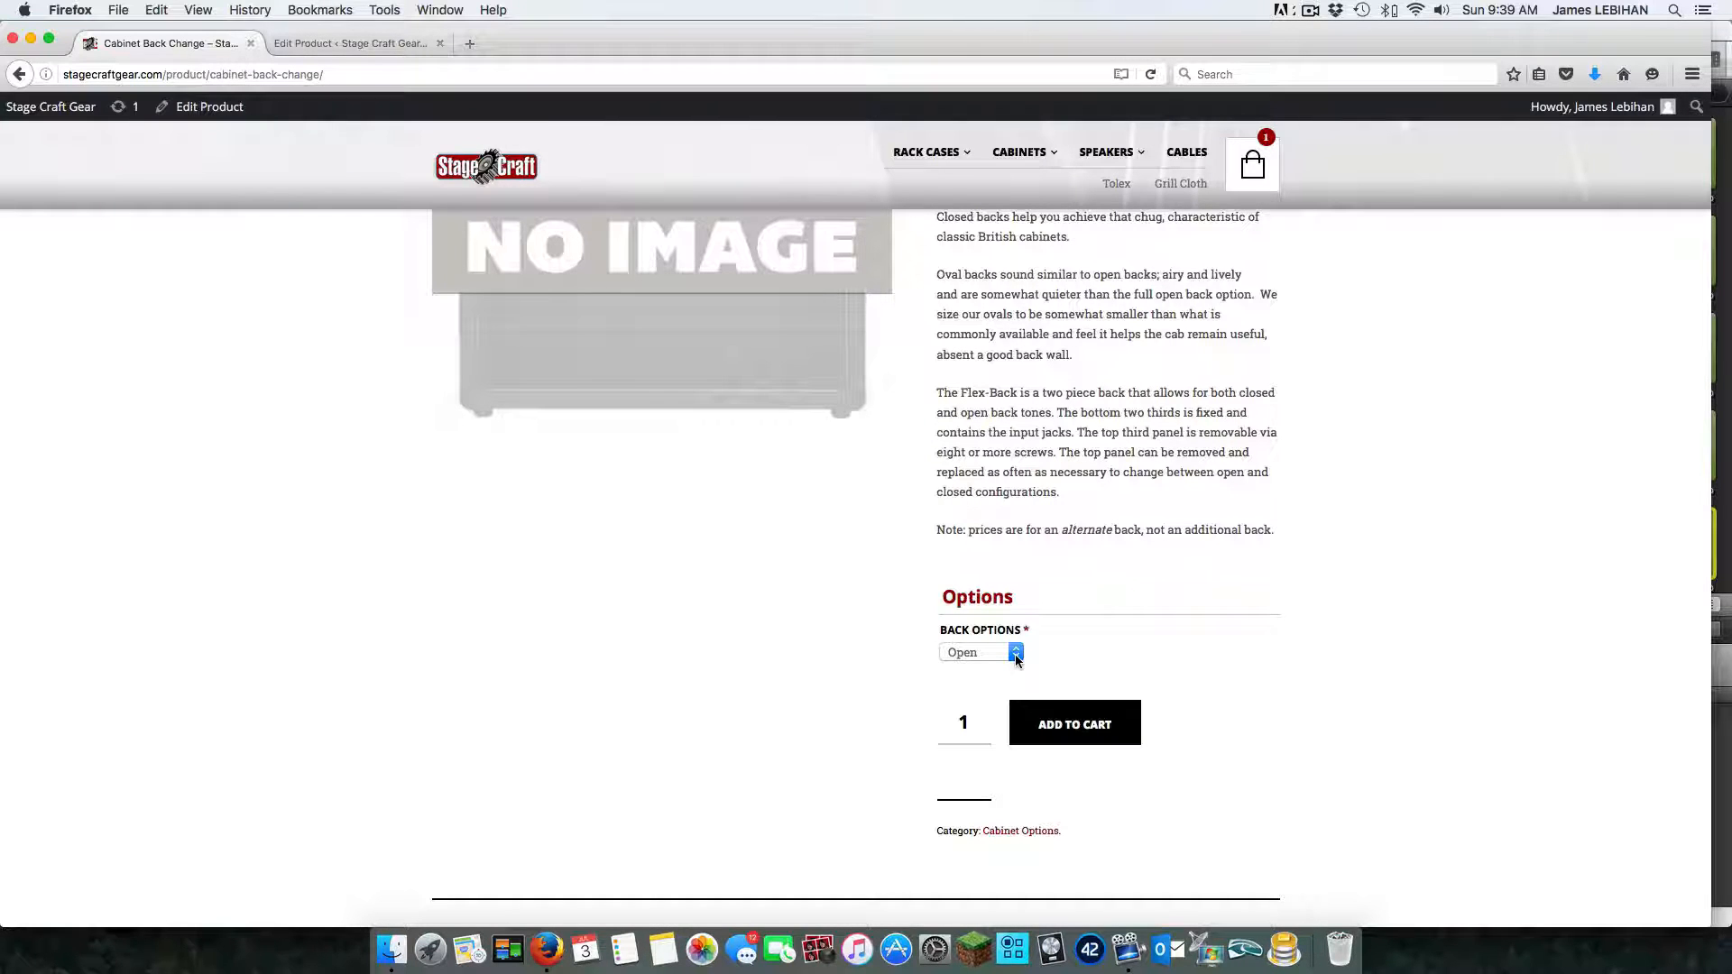
pyautogui.click(1016, 653)
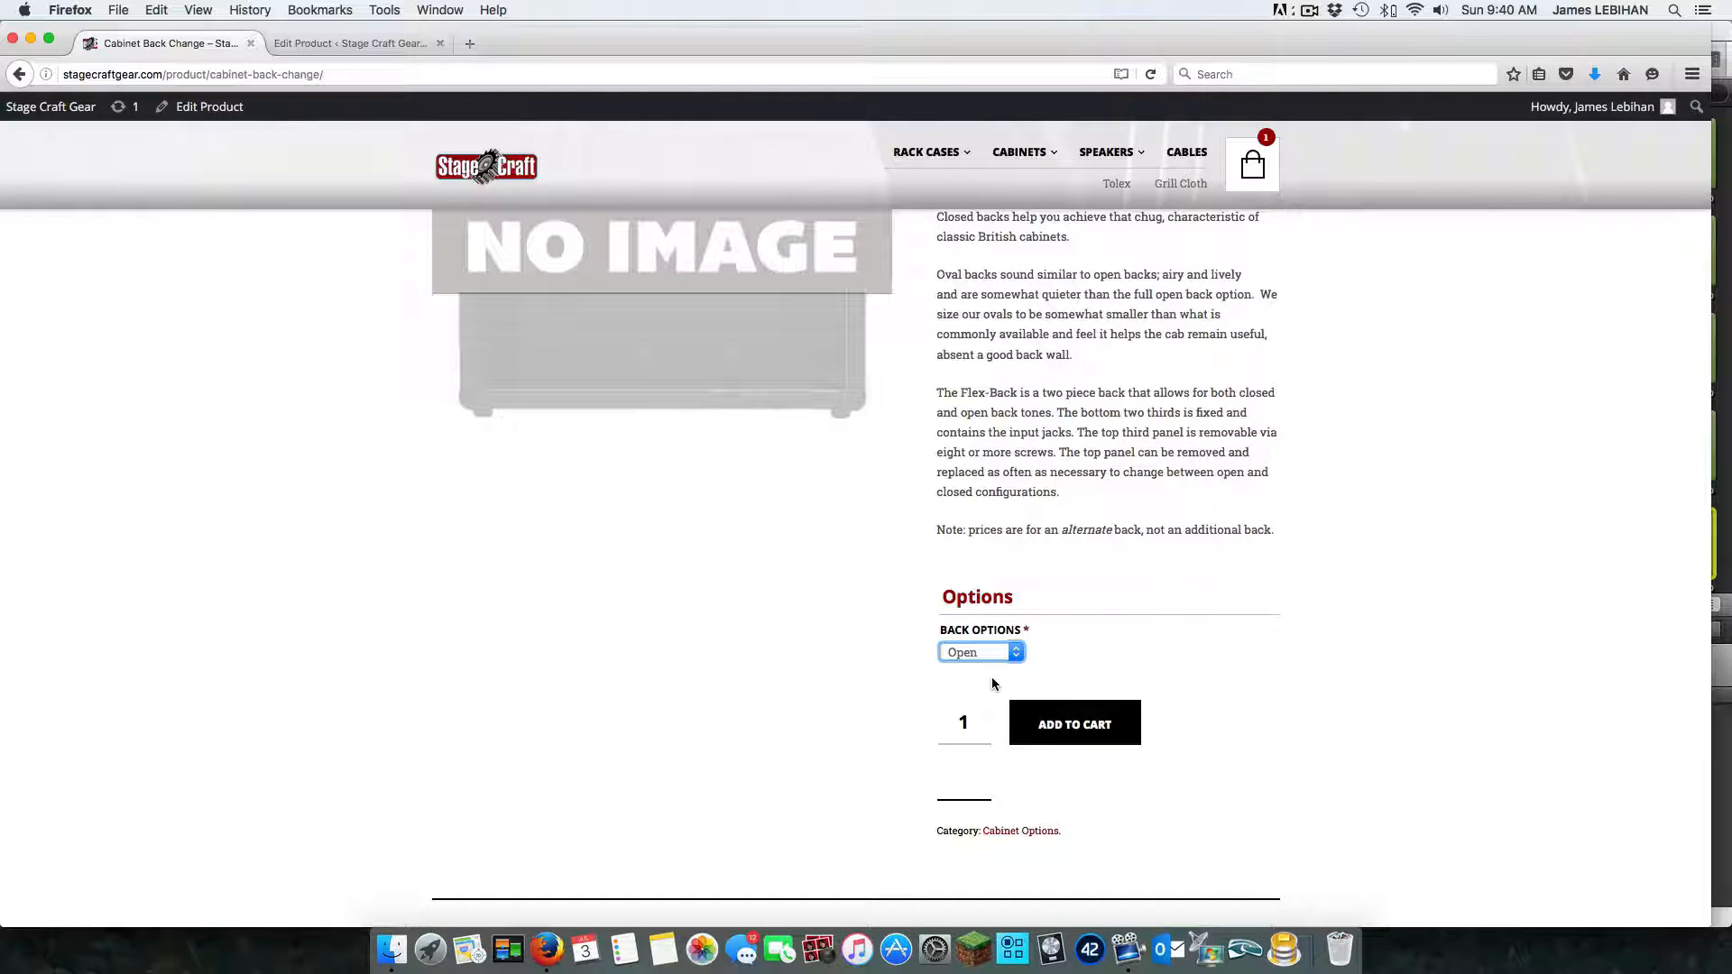
pyautogui.click(1091, 736)
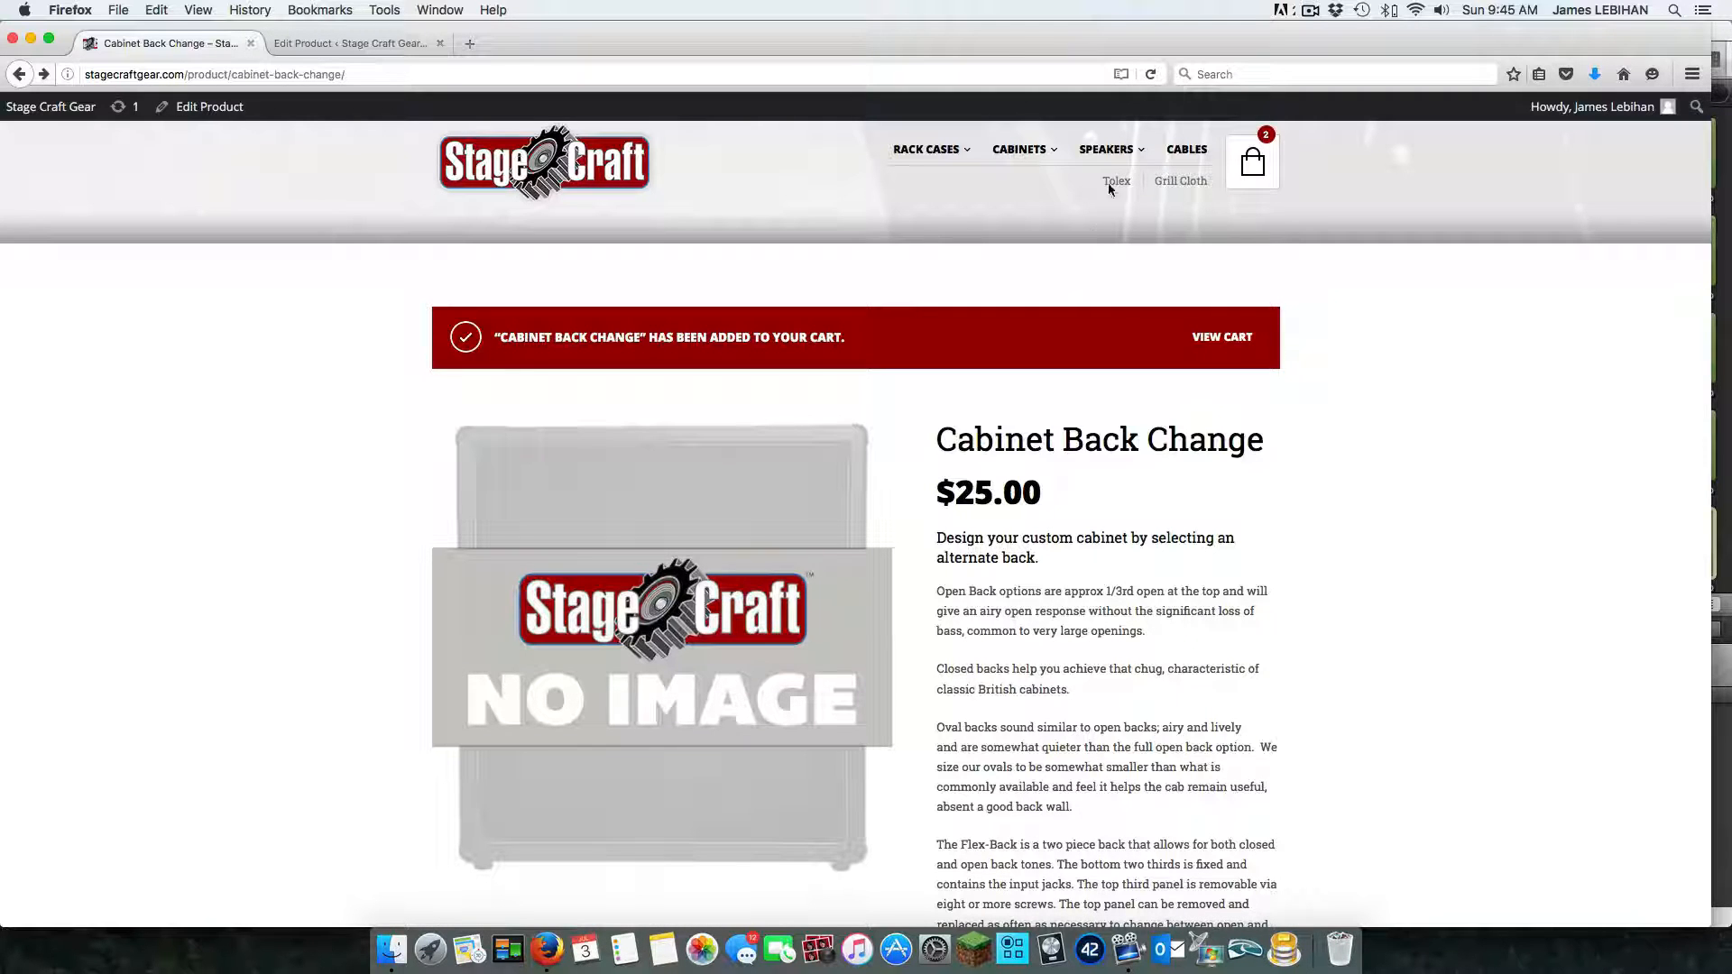
# Step: Open the Cabinet Upgrades category and look through the additional parts and upgrades offered
pyautogui.moveTo(1126, 153)
pyautogui.moveTo(1042, 157)
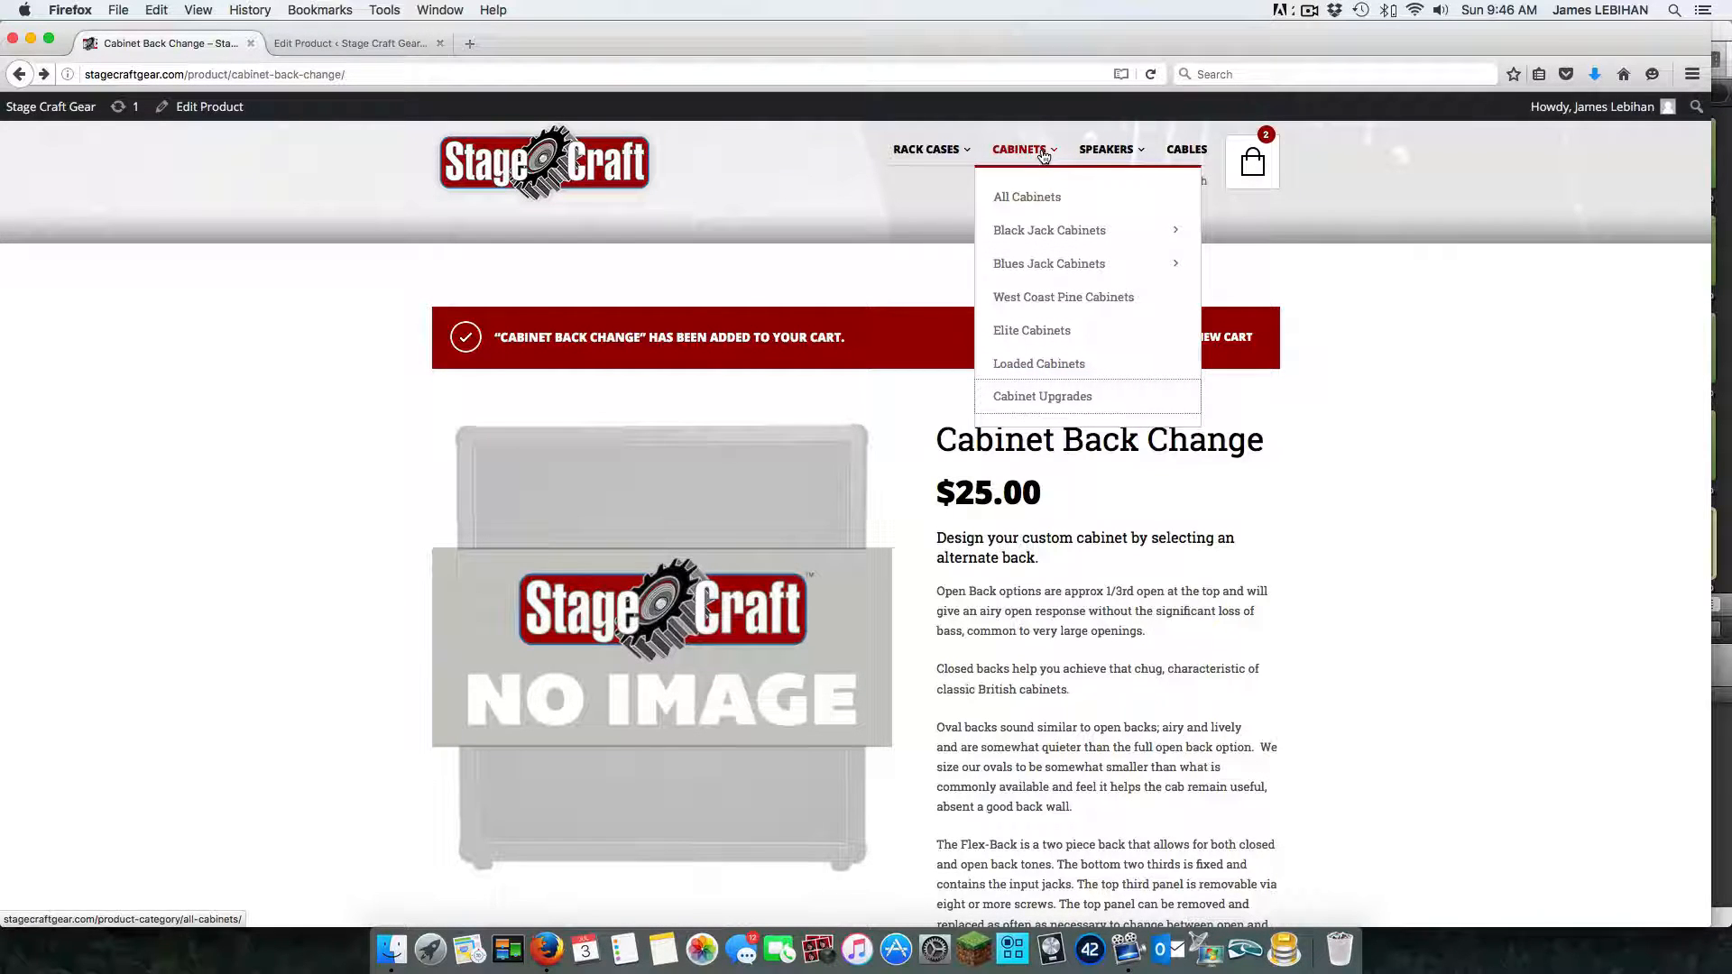
pyautogui.click(1033, 394)
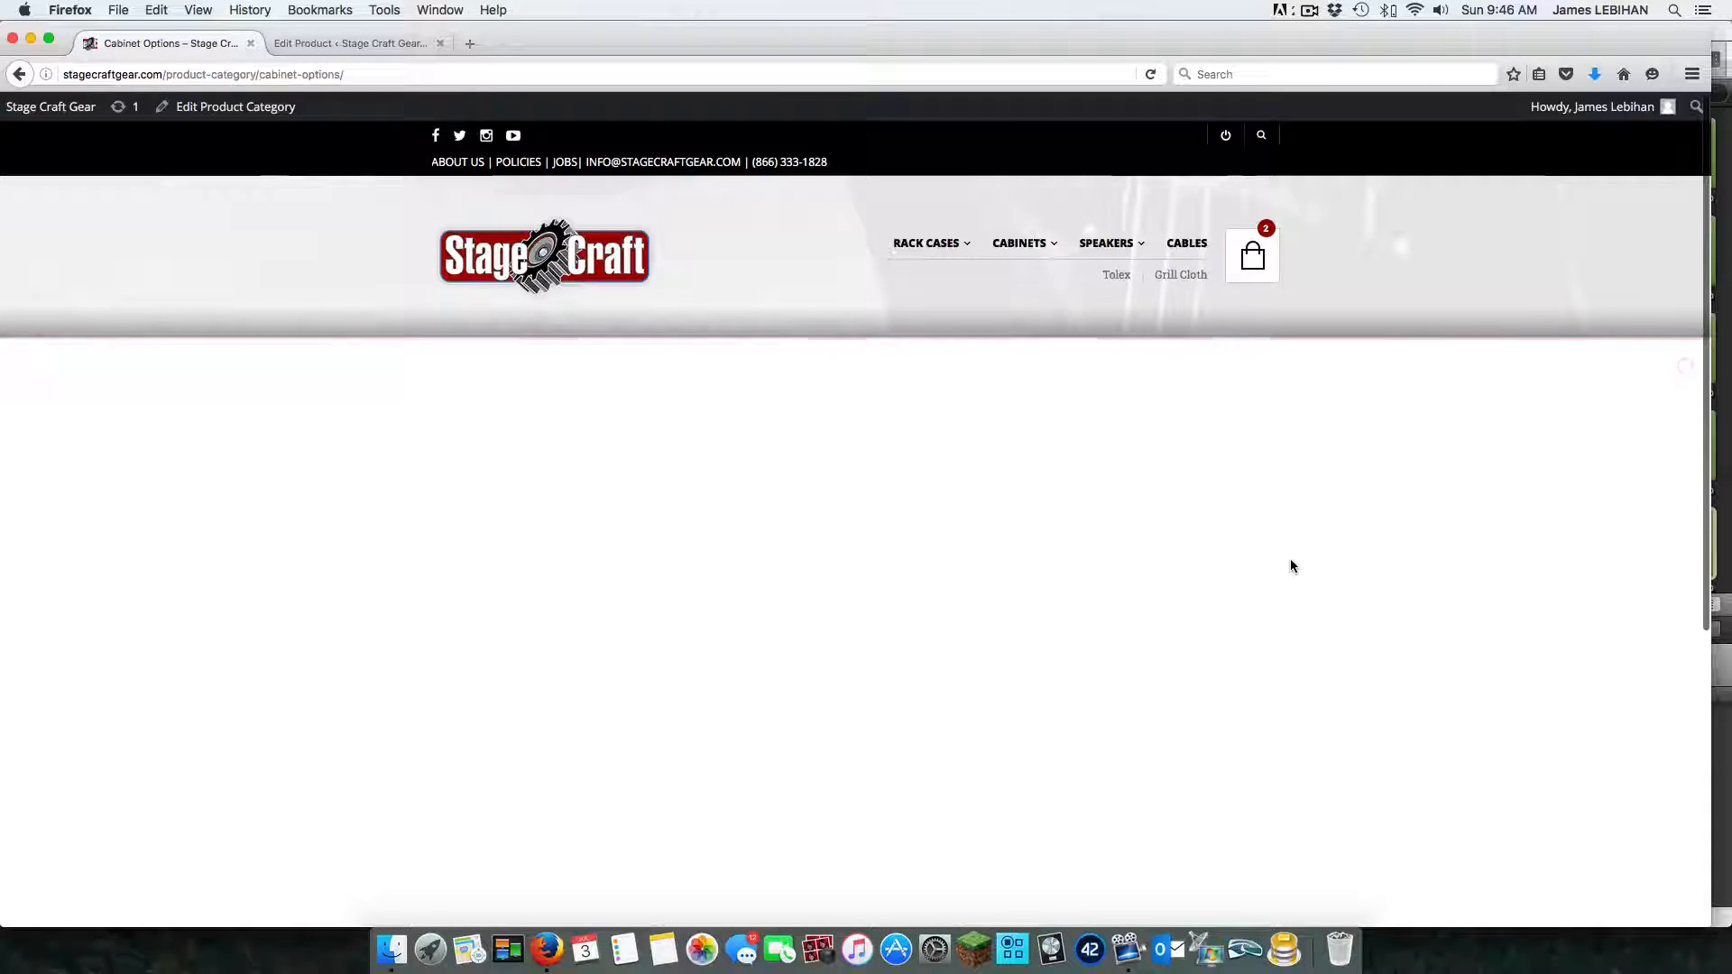
pyautogui.scroll(-5, 1290, 563)
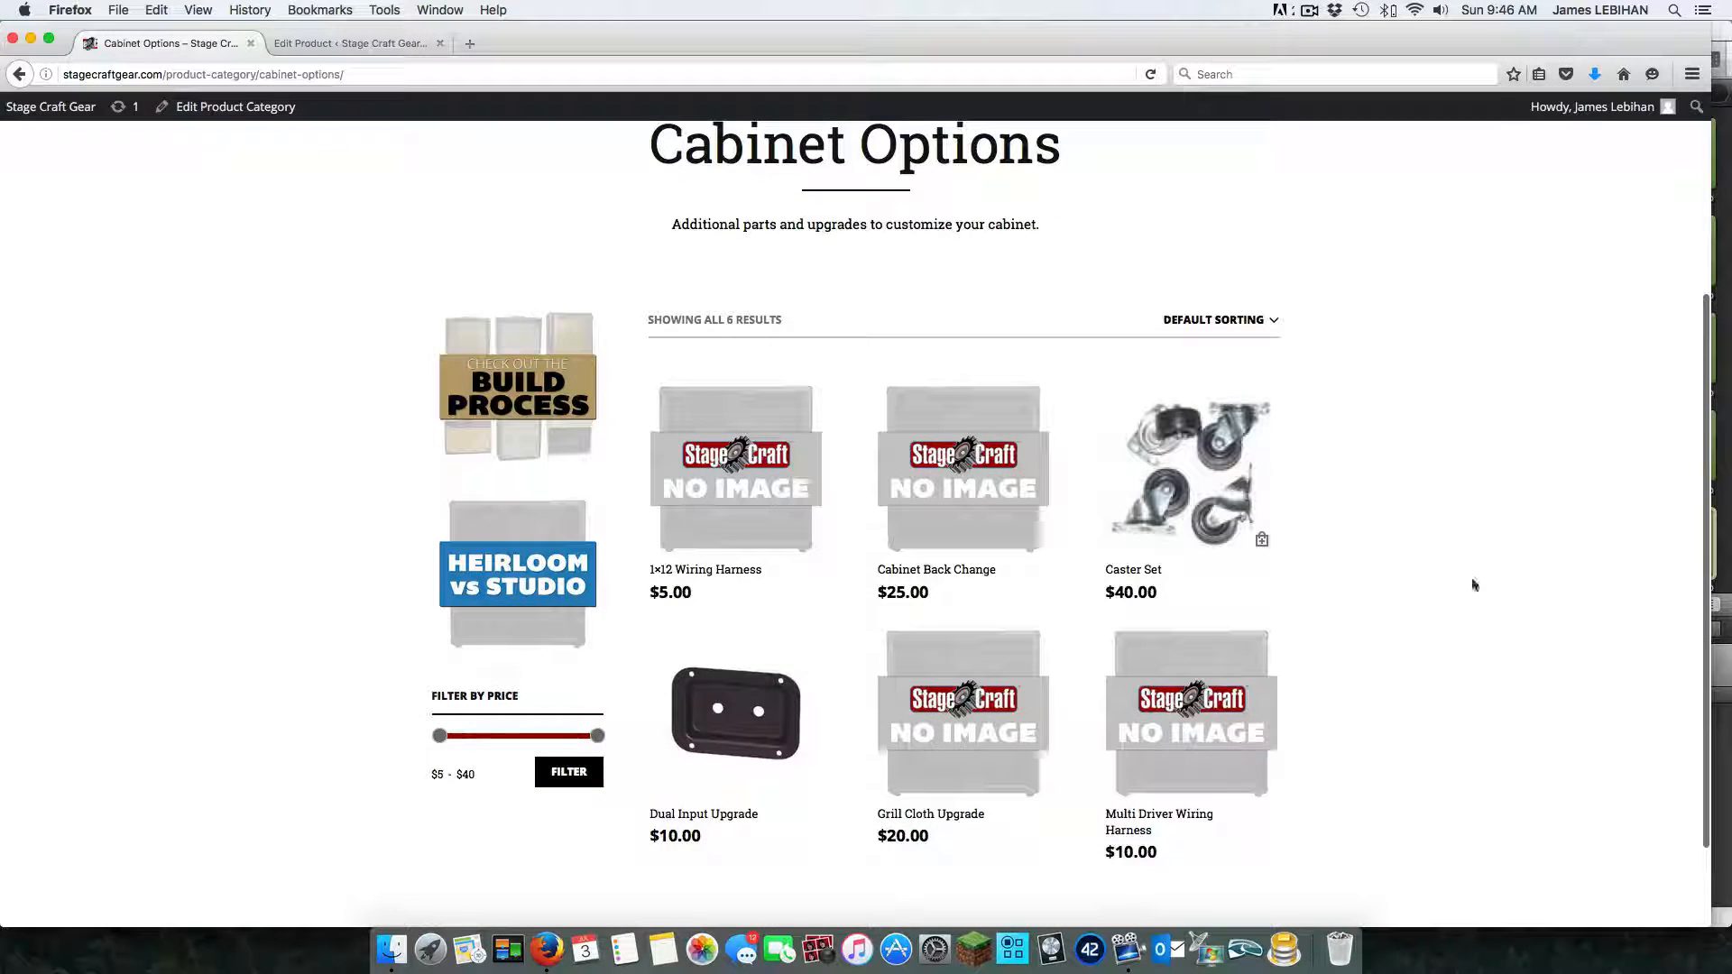
pyautogui.scroll(-1, 1423, 688)
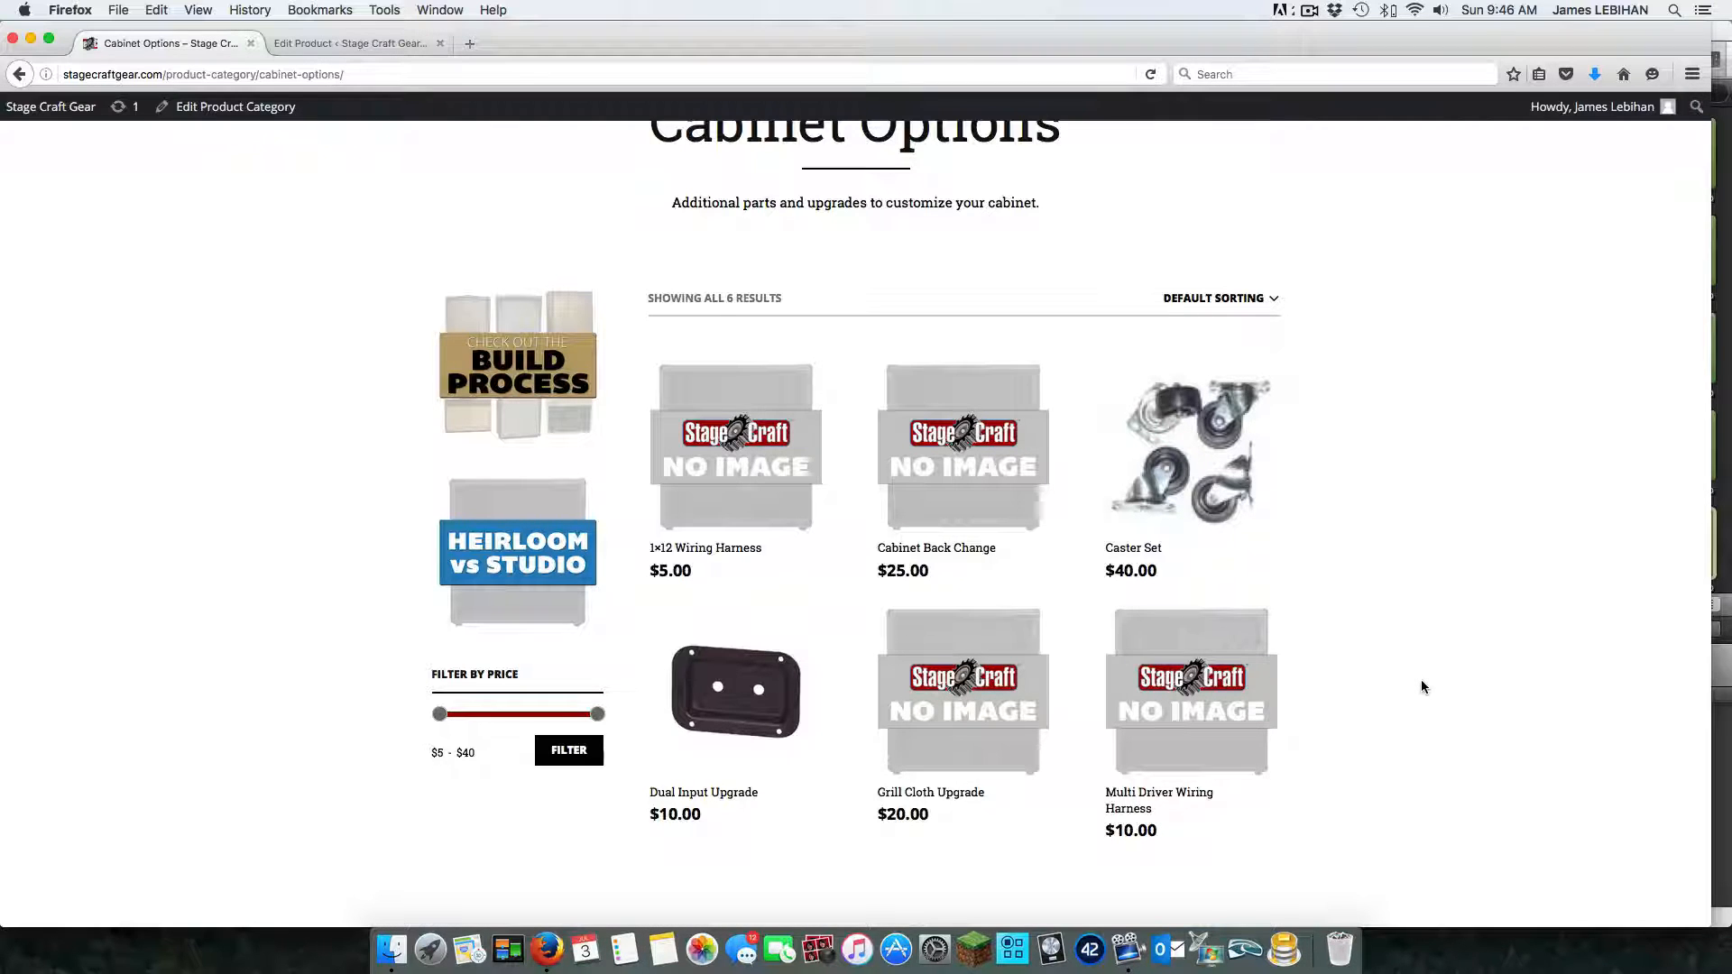
pyautogui.scroll(-1, 1421, 685)
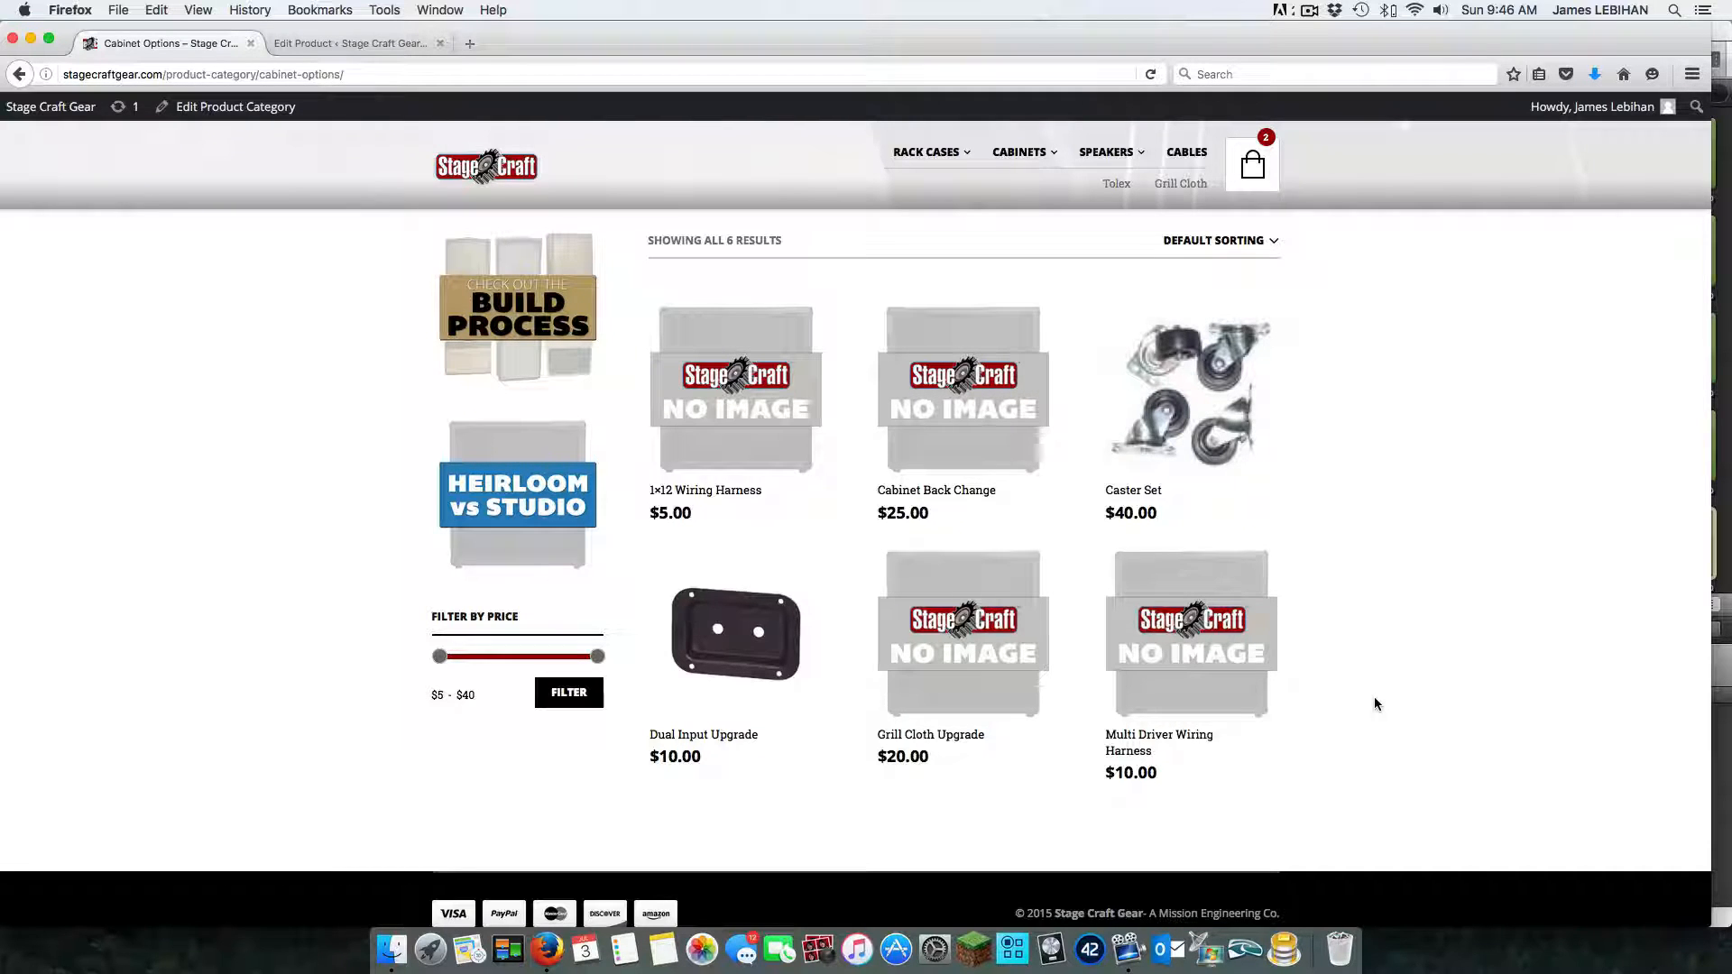
# Step: Open the Multi Driver Wiring Harness, choose Series as the wiring type, and add one to the cart
pyautogui.click(1198, 663)
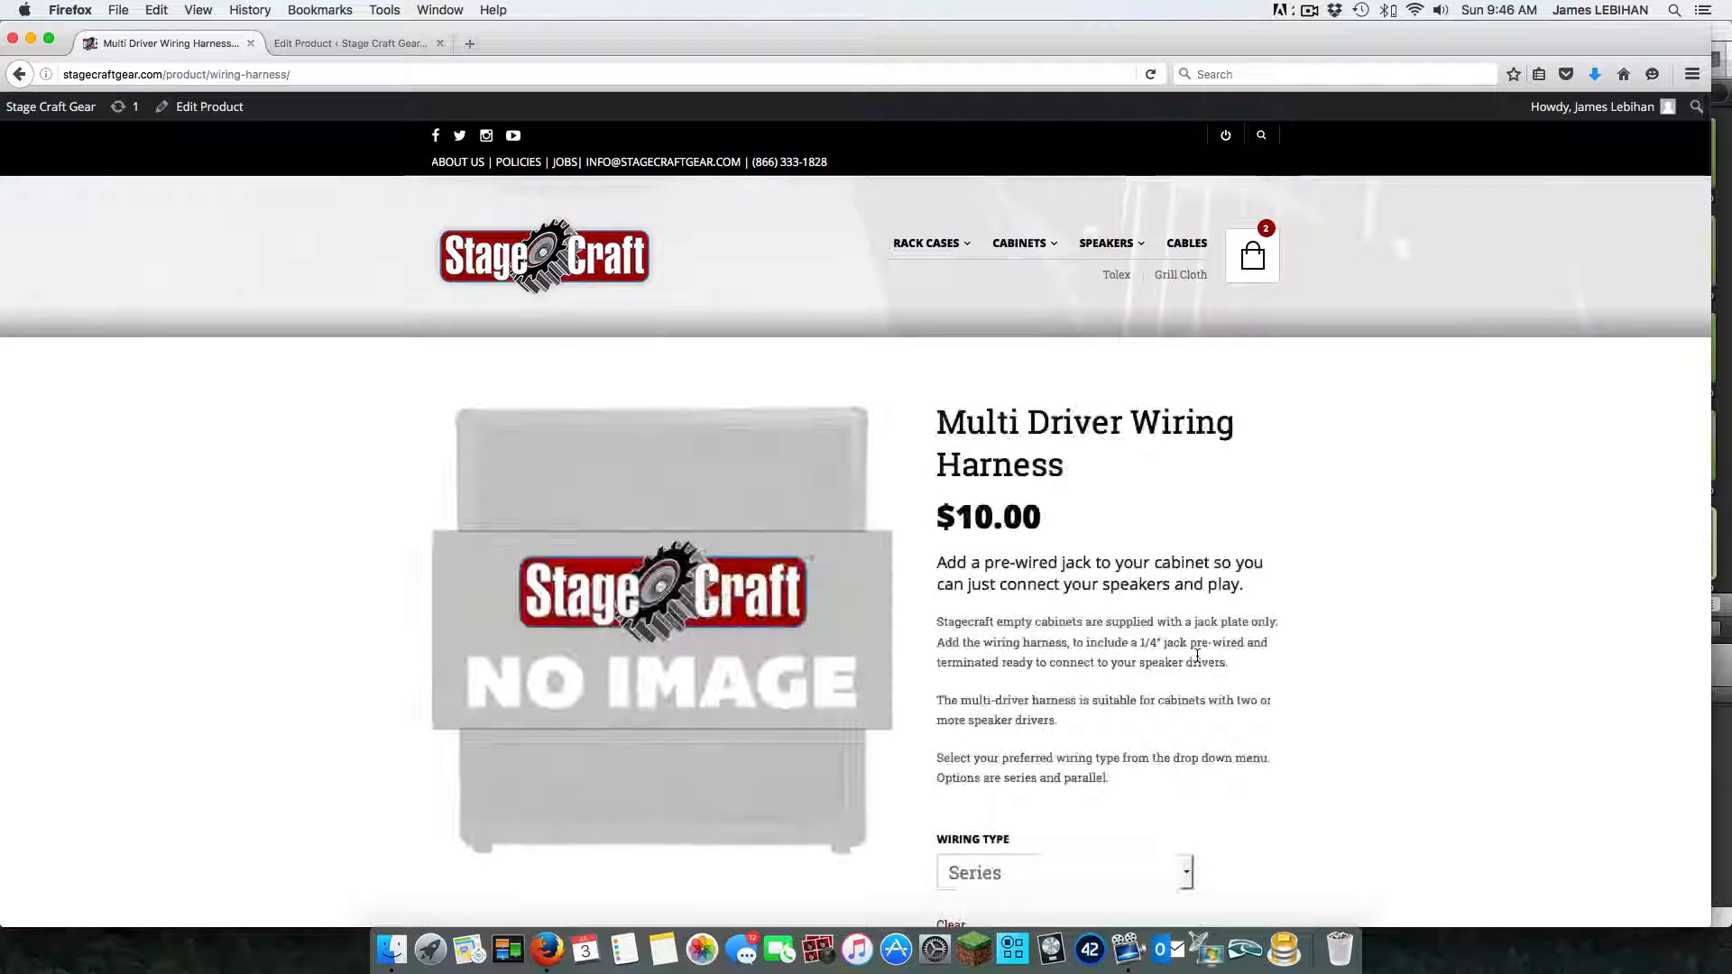
pyautogui.scroll(-3, 1362, 587)
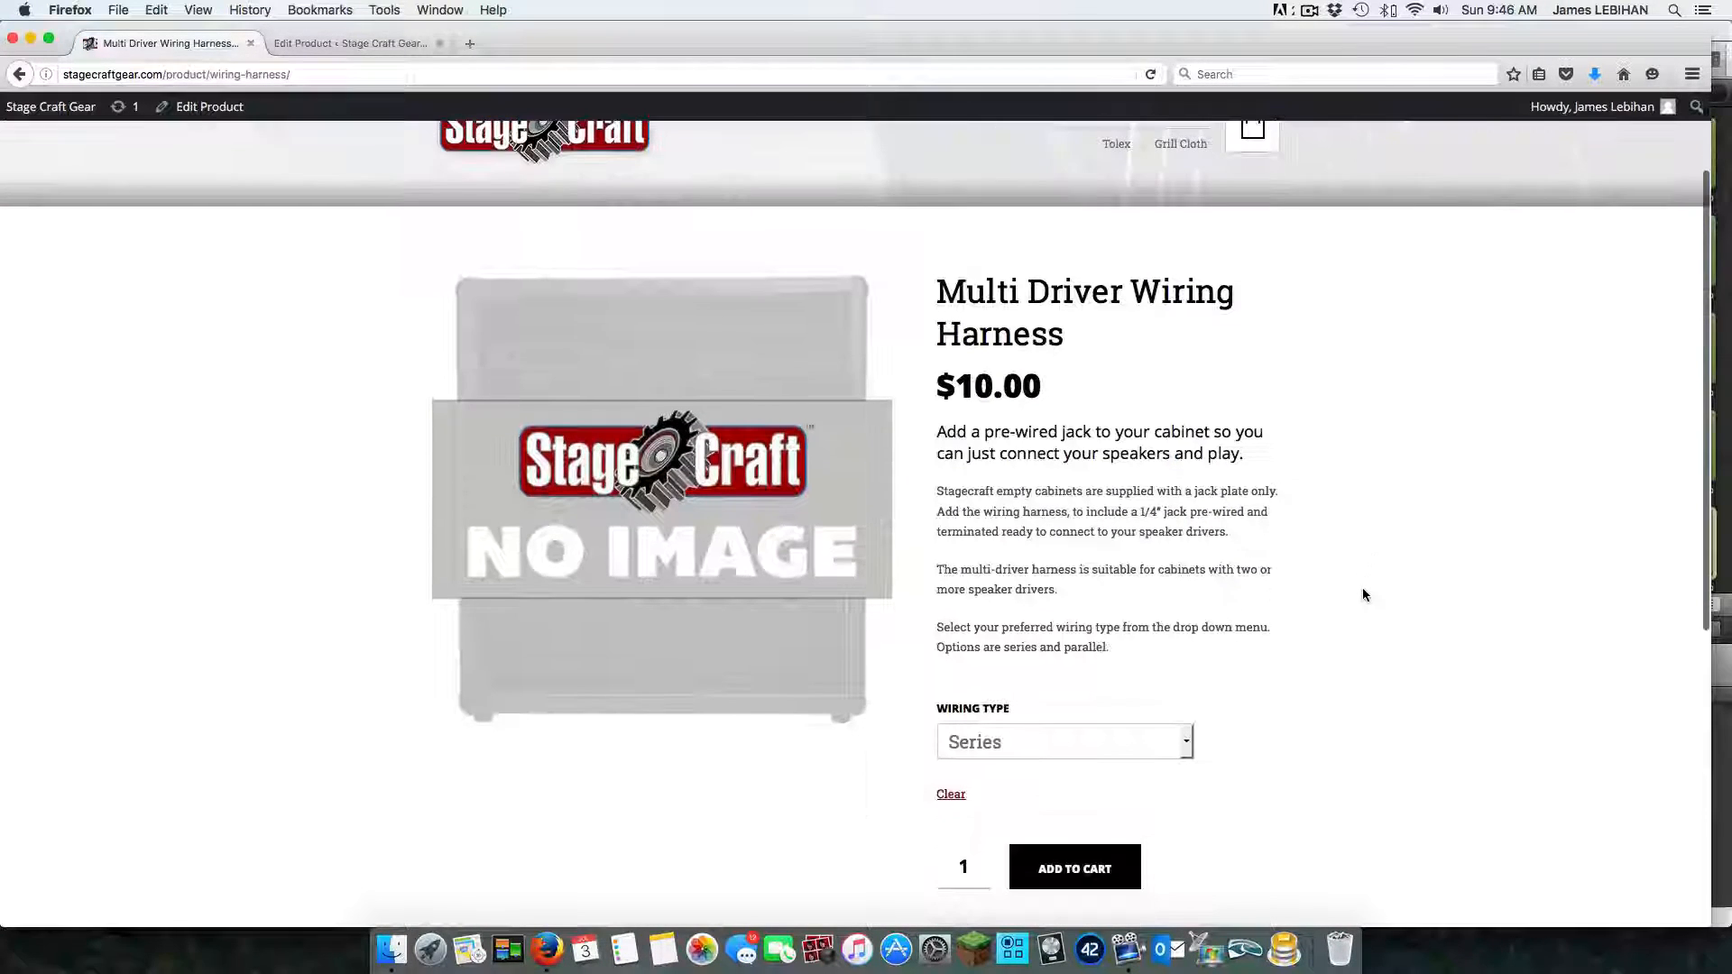
pyautogui.scroll(-3, 1363, 594)
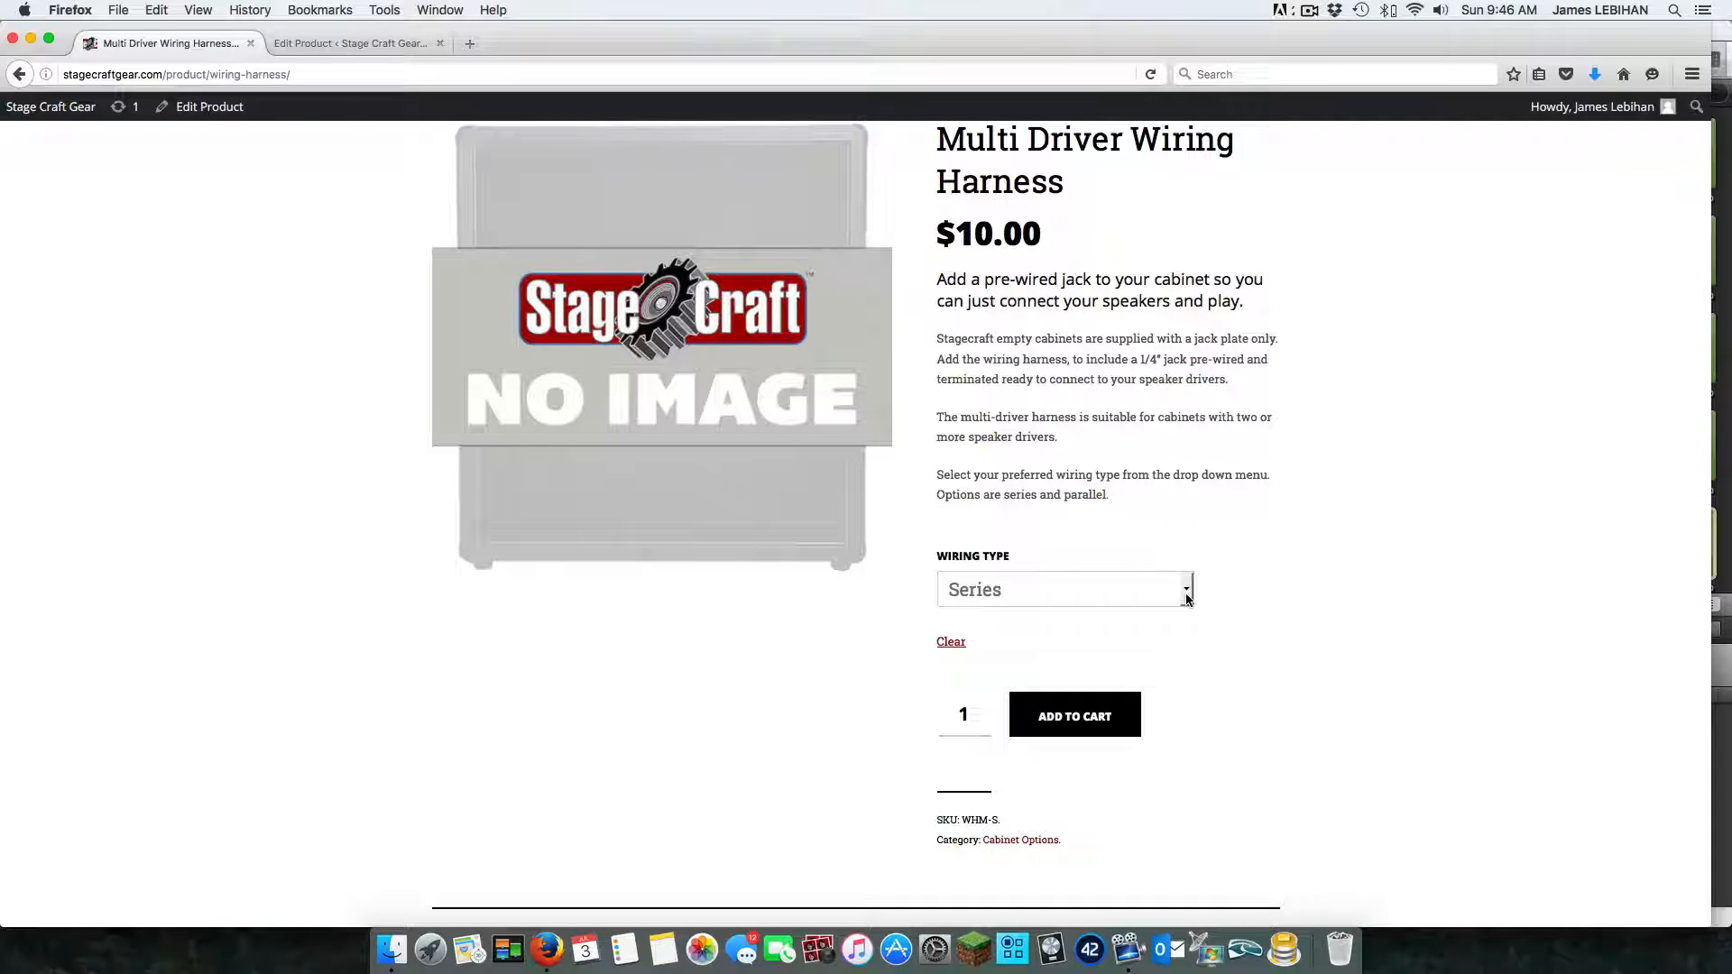
pyautogui.click(1187, 598)
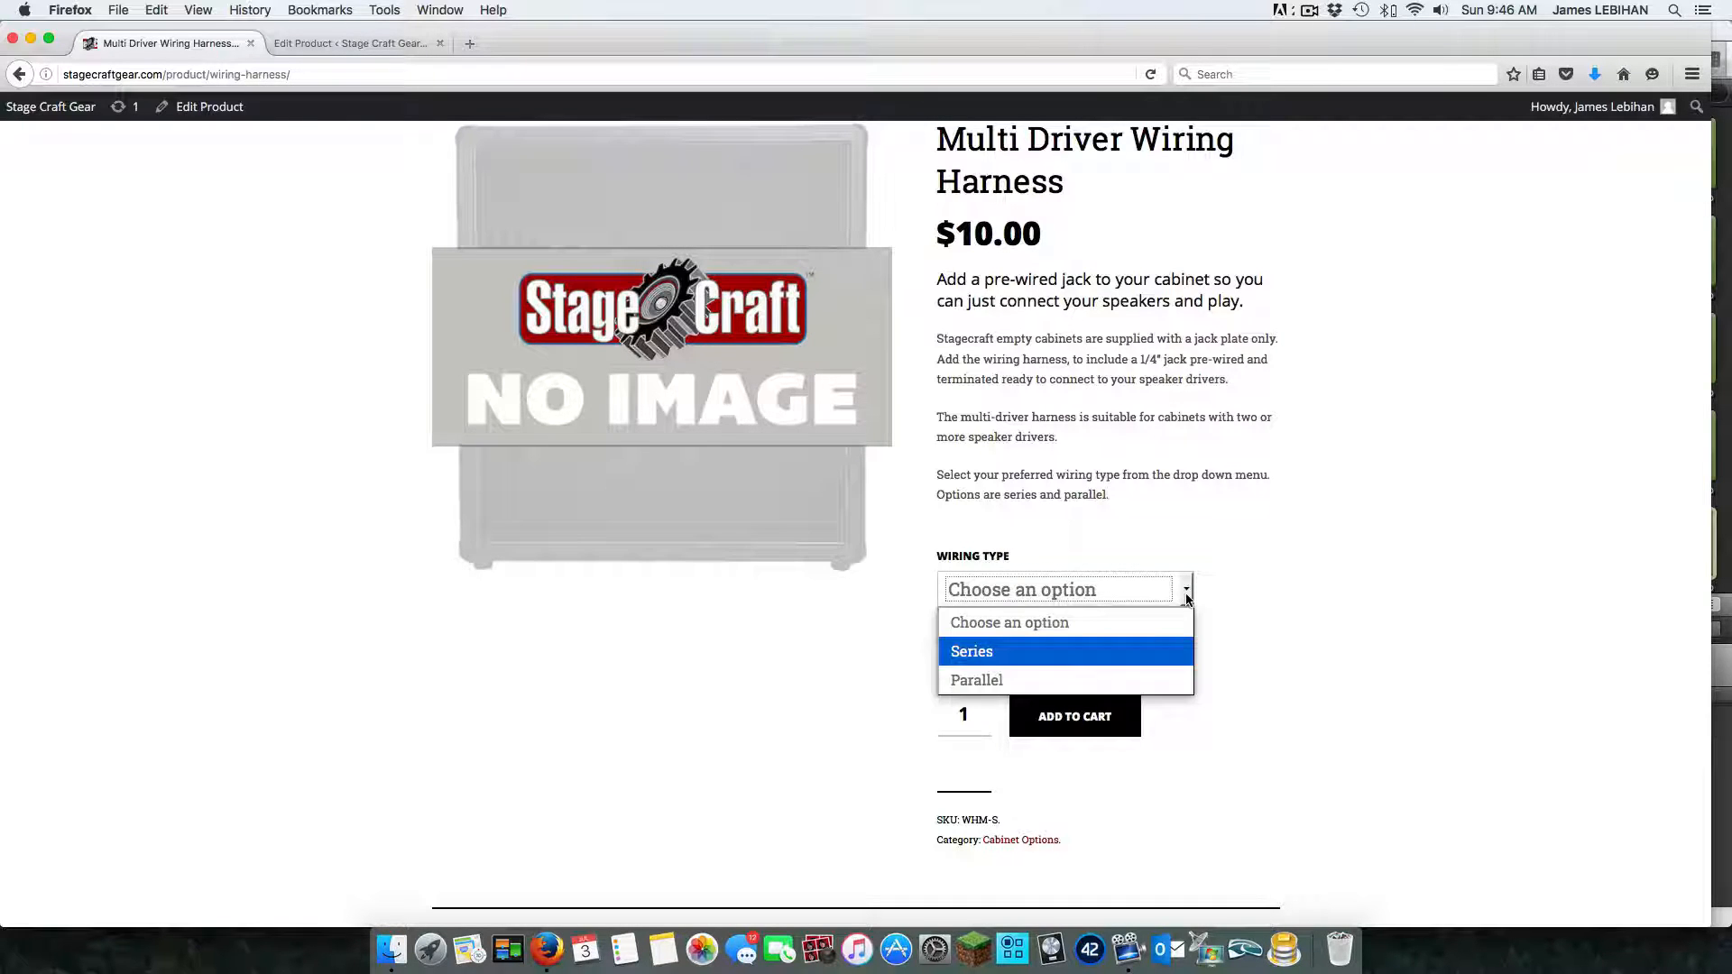
pyautogui.click(1143, 660)
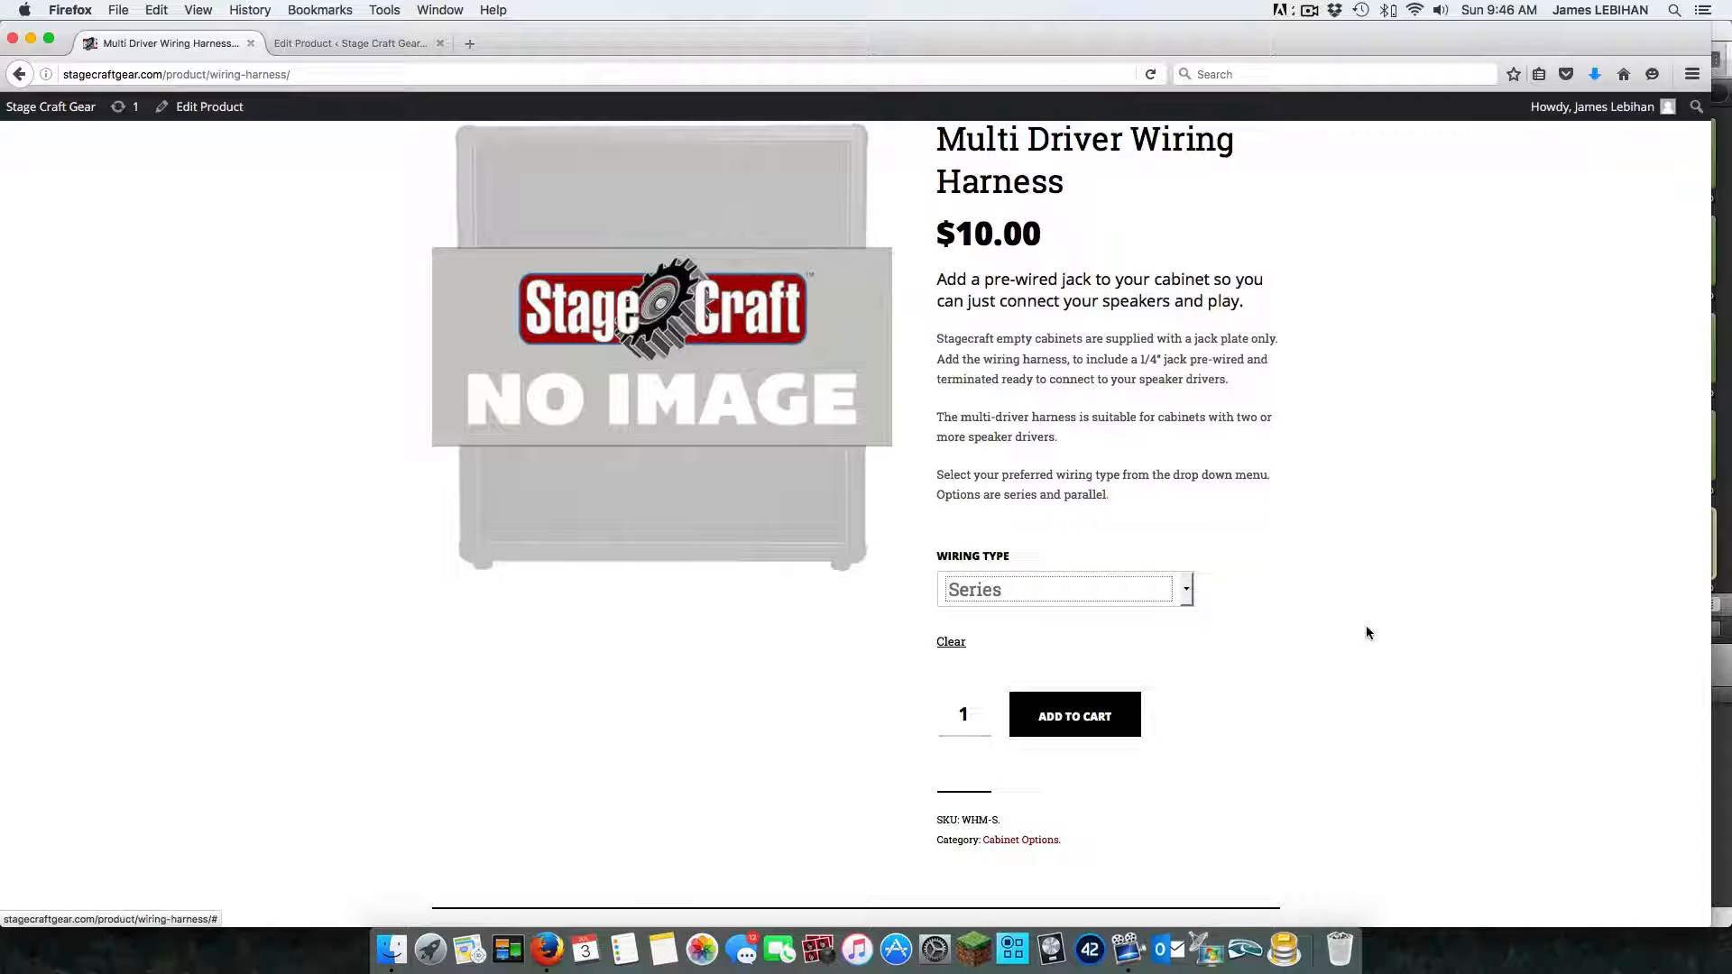
pyautogui.click(1122, 725)
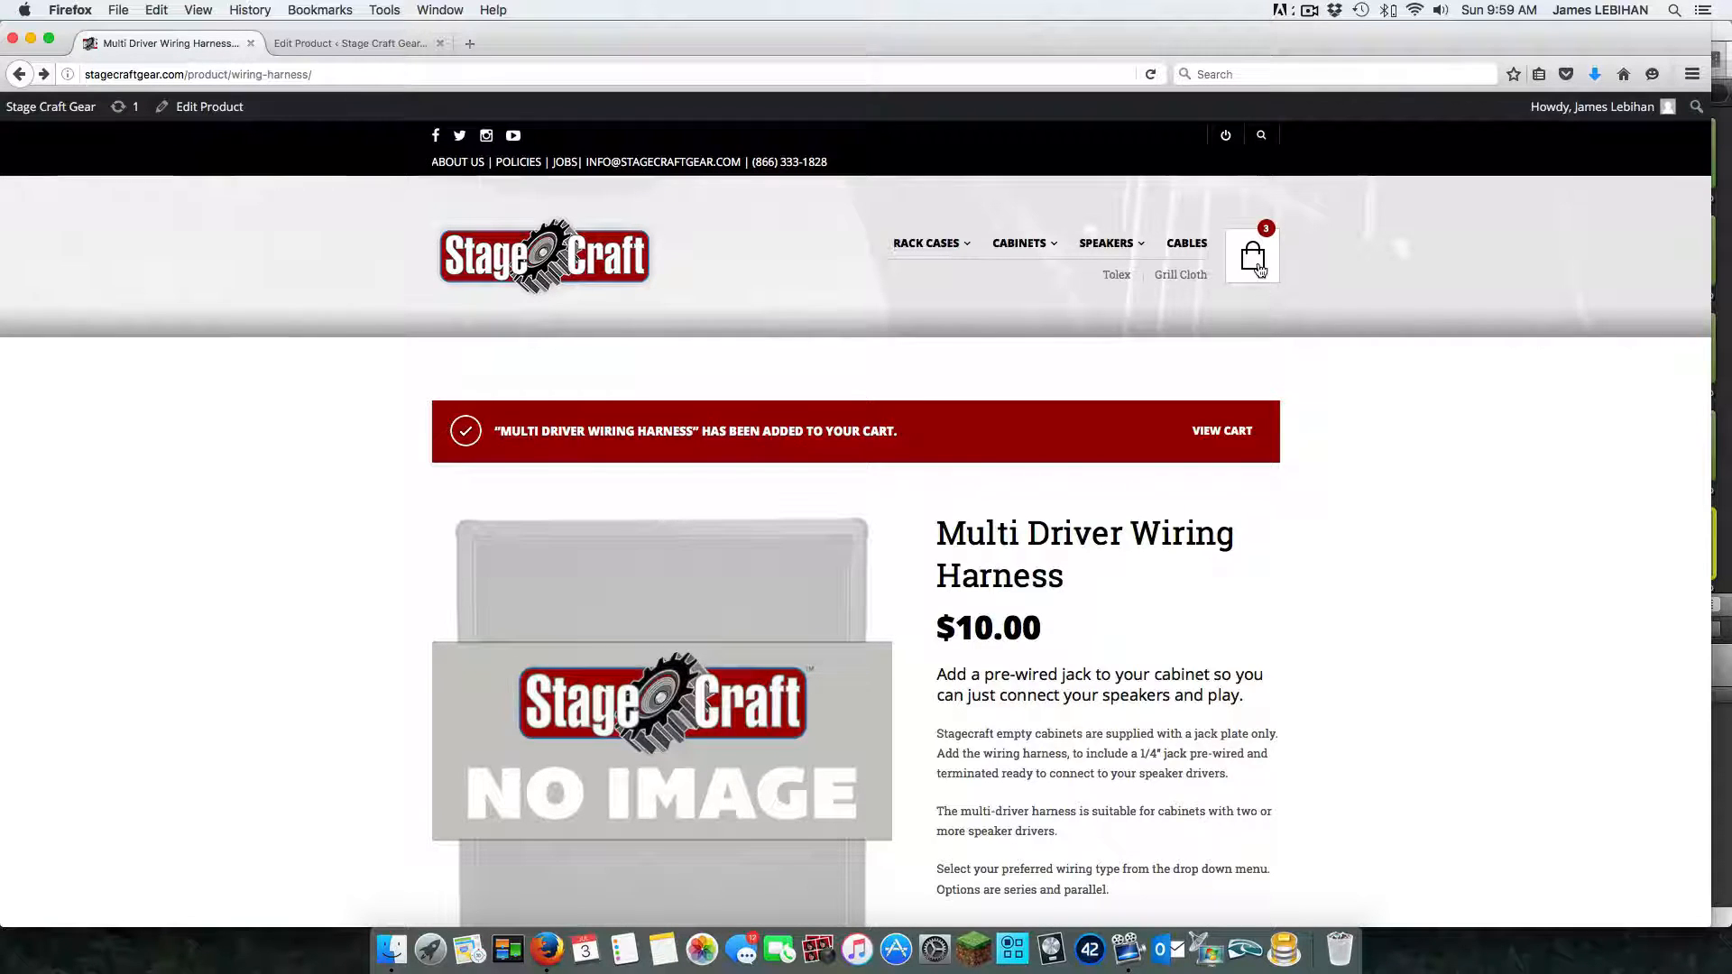
# Step: Open the full cart page and review the cabinet, back change and wiring harness entries with the cart totals
pyautogui.moveTo(1260, 270)
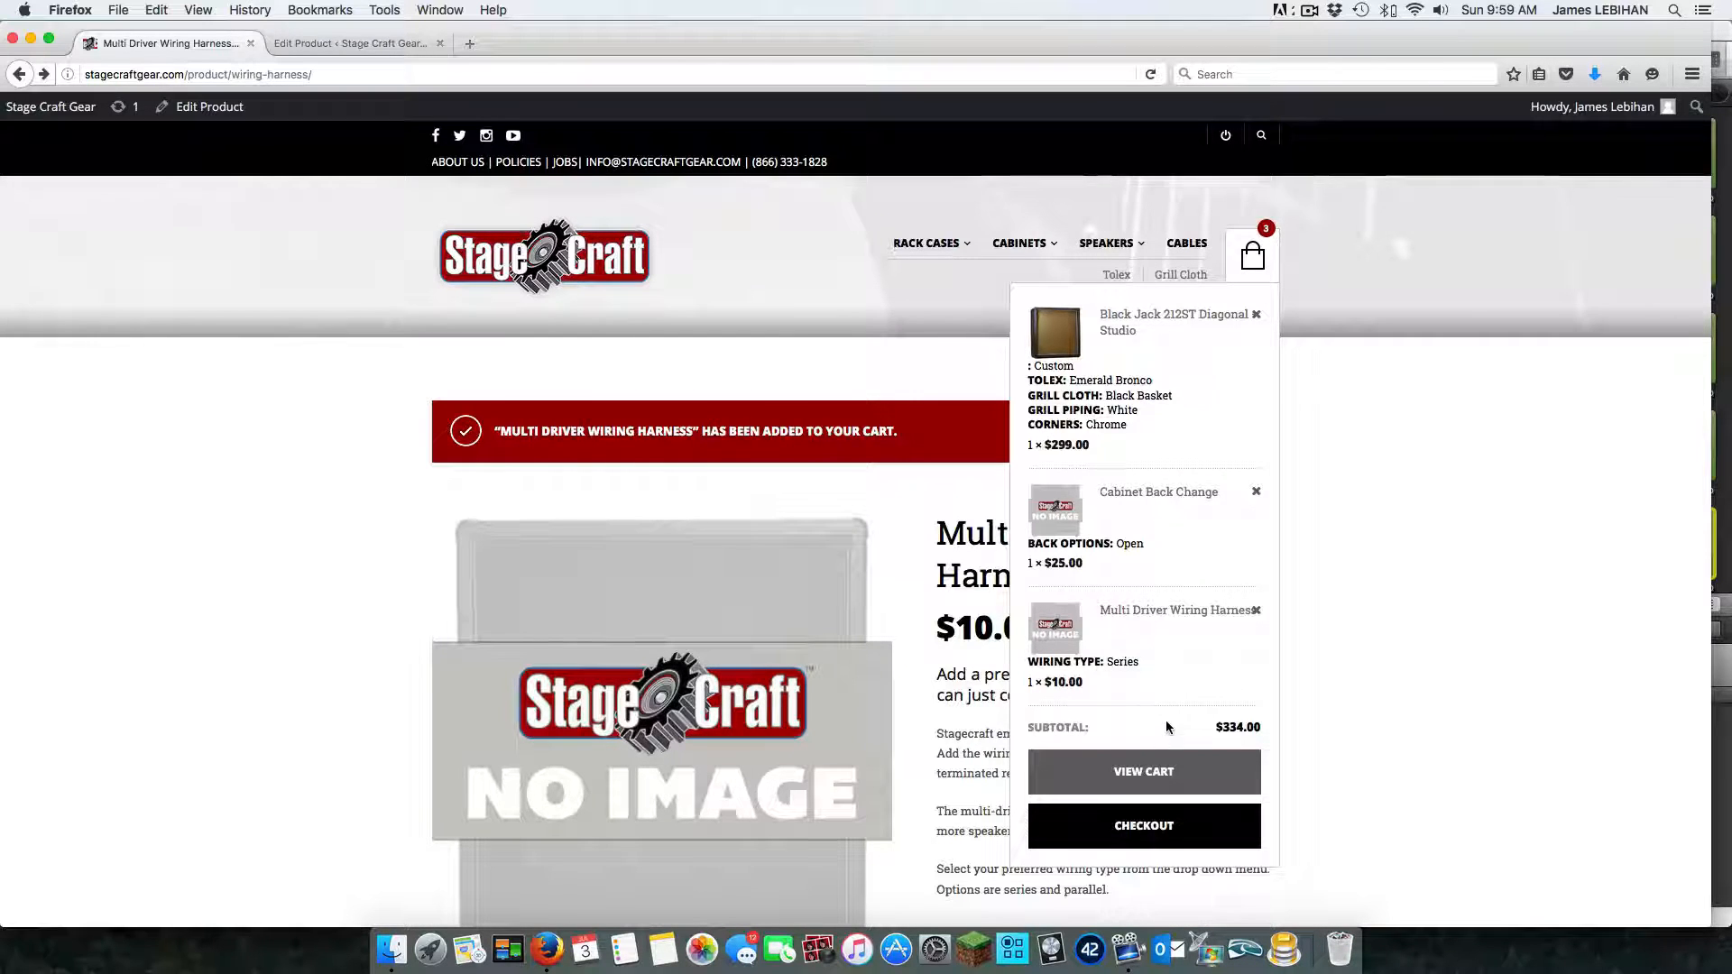
pyautogui.click(1139, 769)
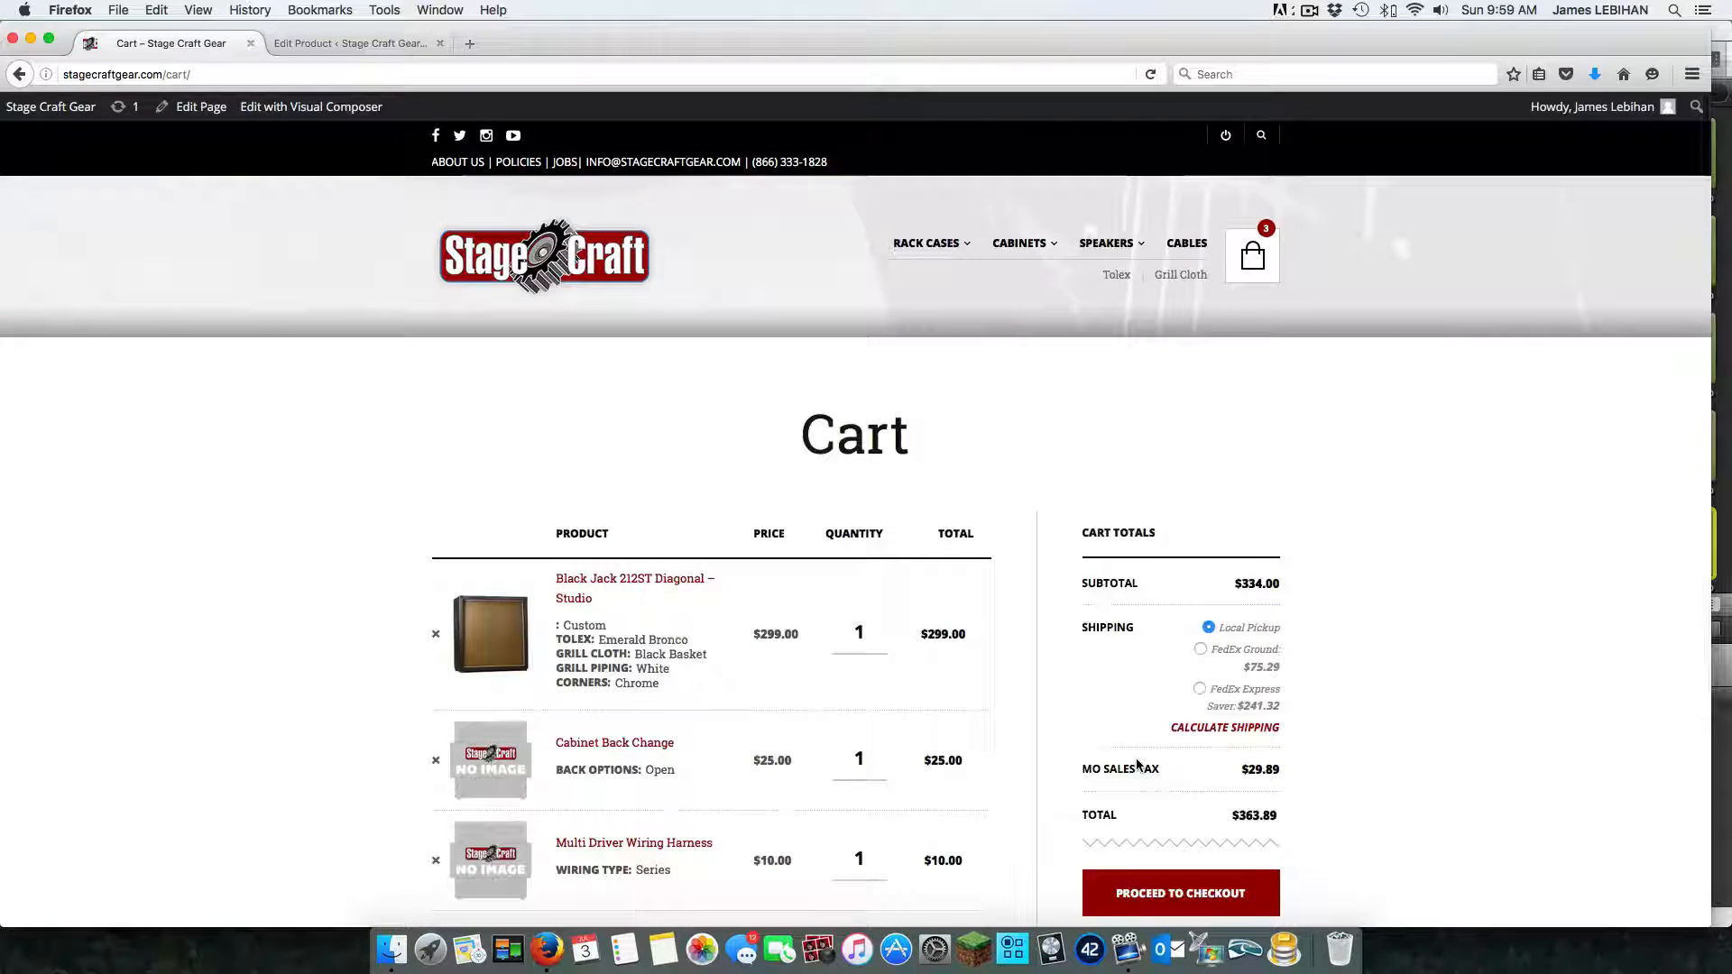
pyautogui.scroll(-1, 932, 708)
pyautogui.scroll(-3, 932, 708)
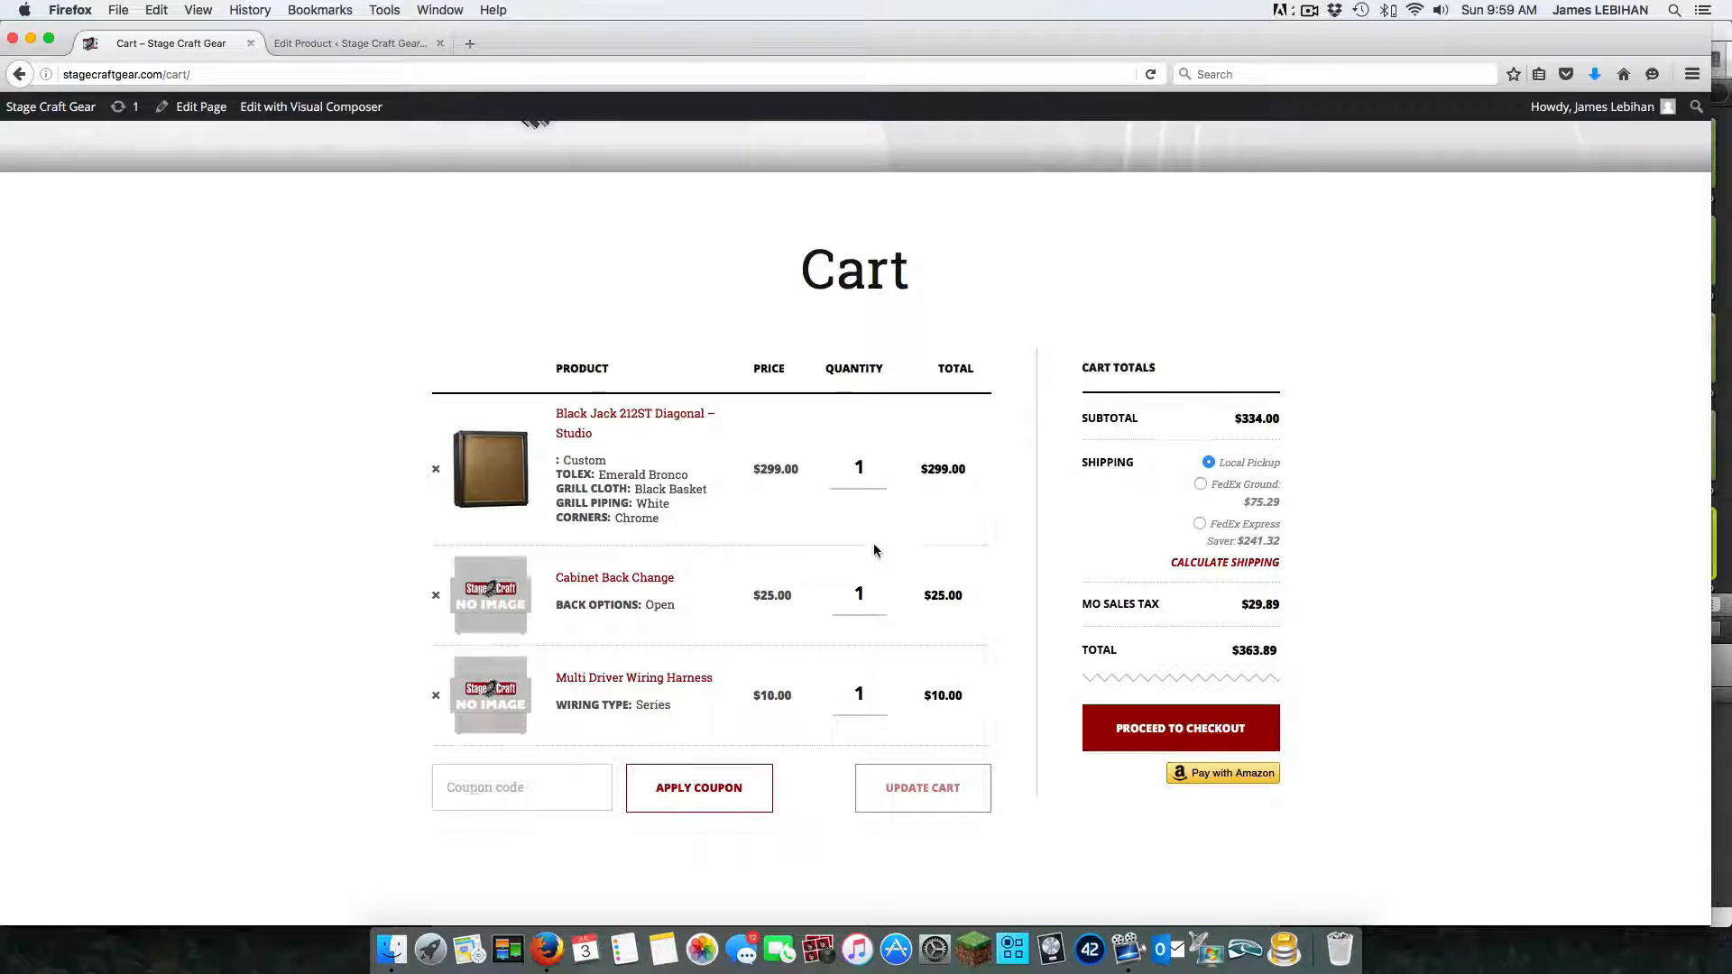
pyautogui.scroll(-1, 880, 588)
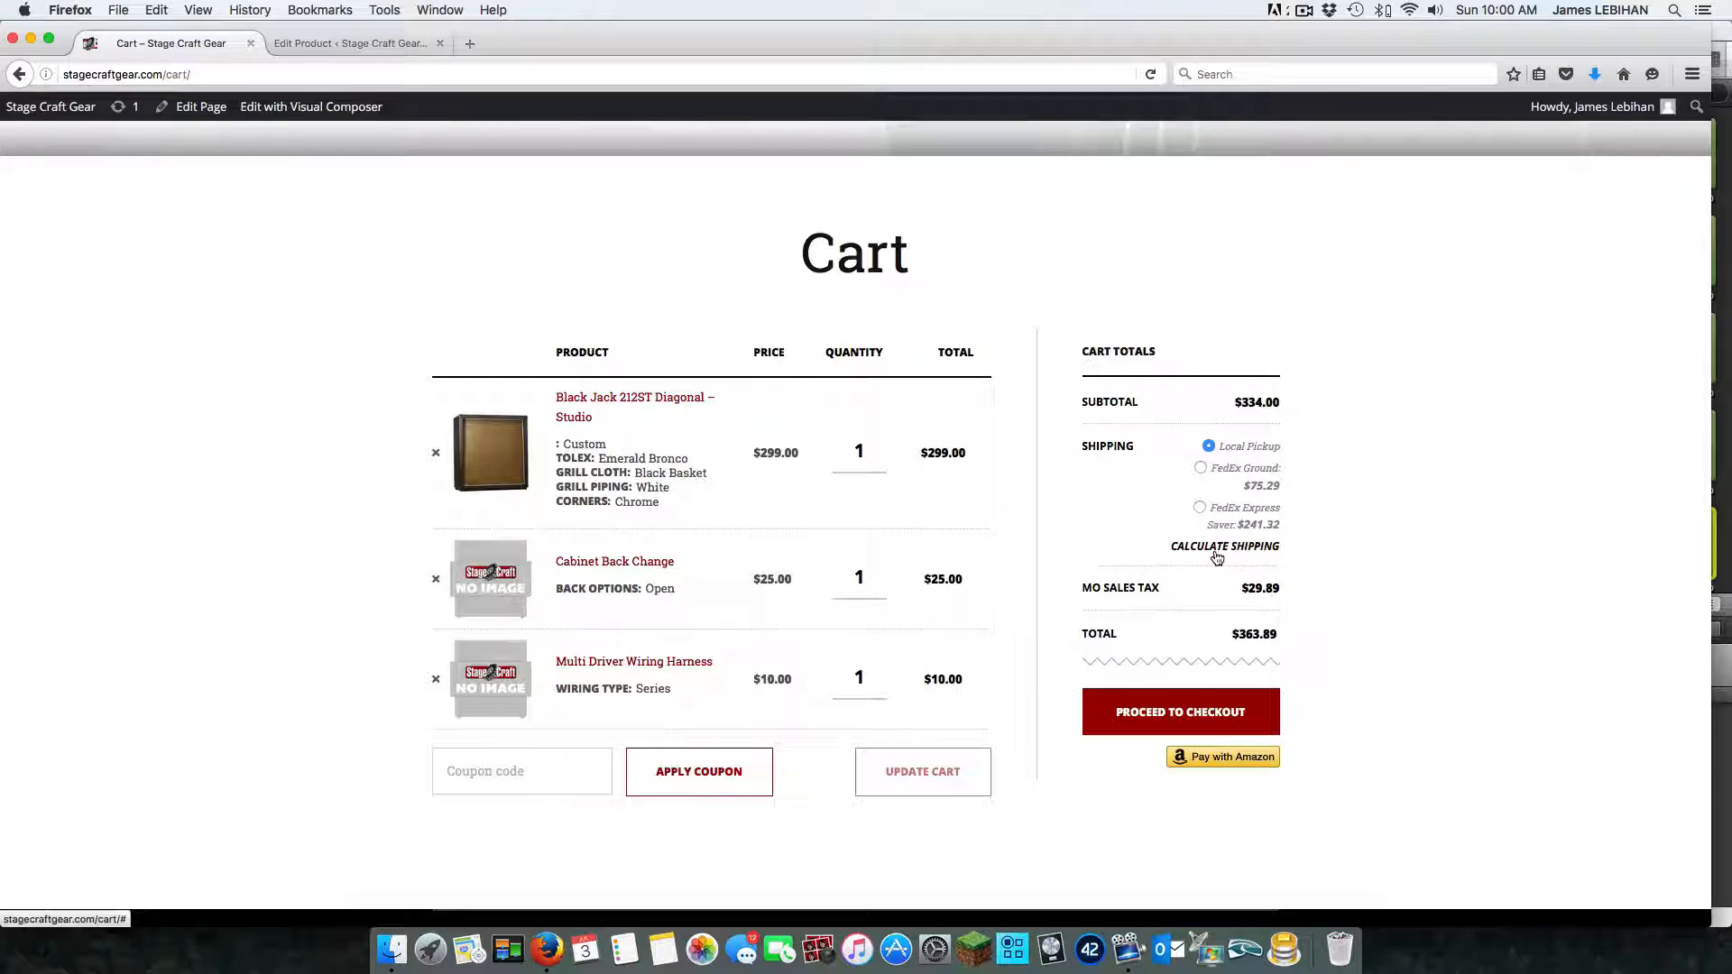
# Step: Recalculate shipping with United States (US) as the destination country and select FedEx Ground as the shipping method
pyautogui.click(1218, 547)
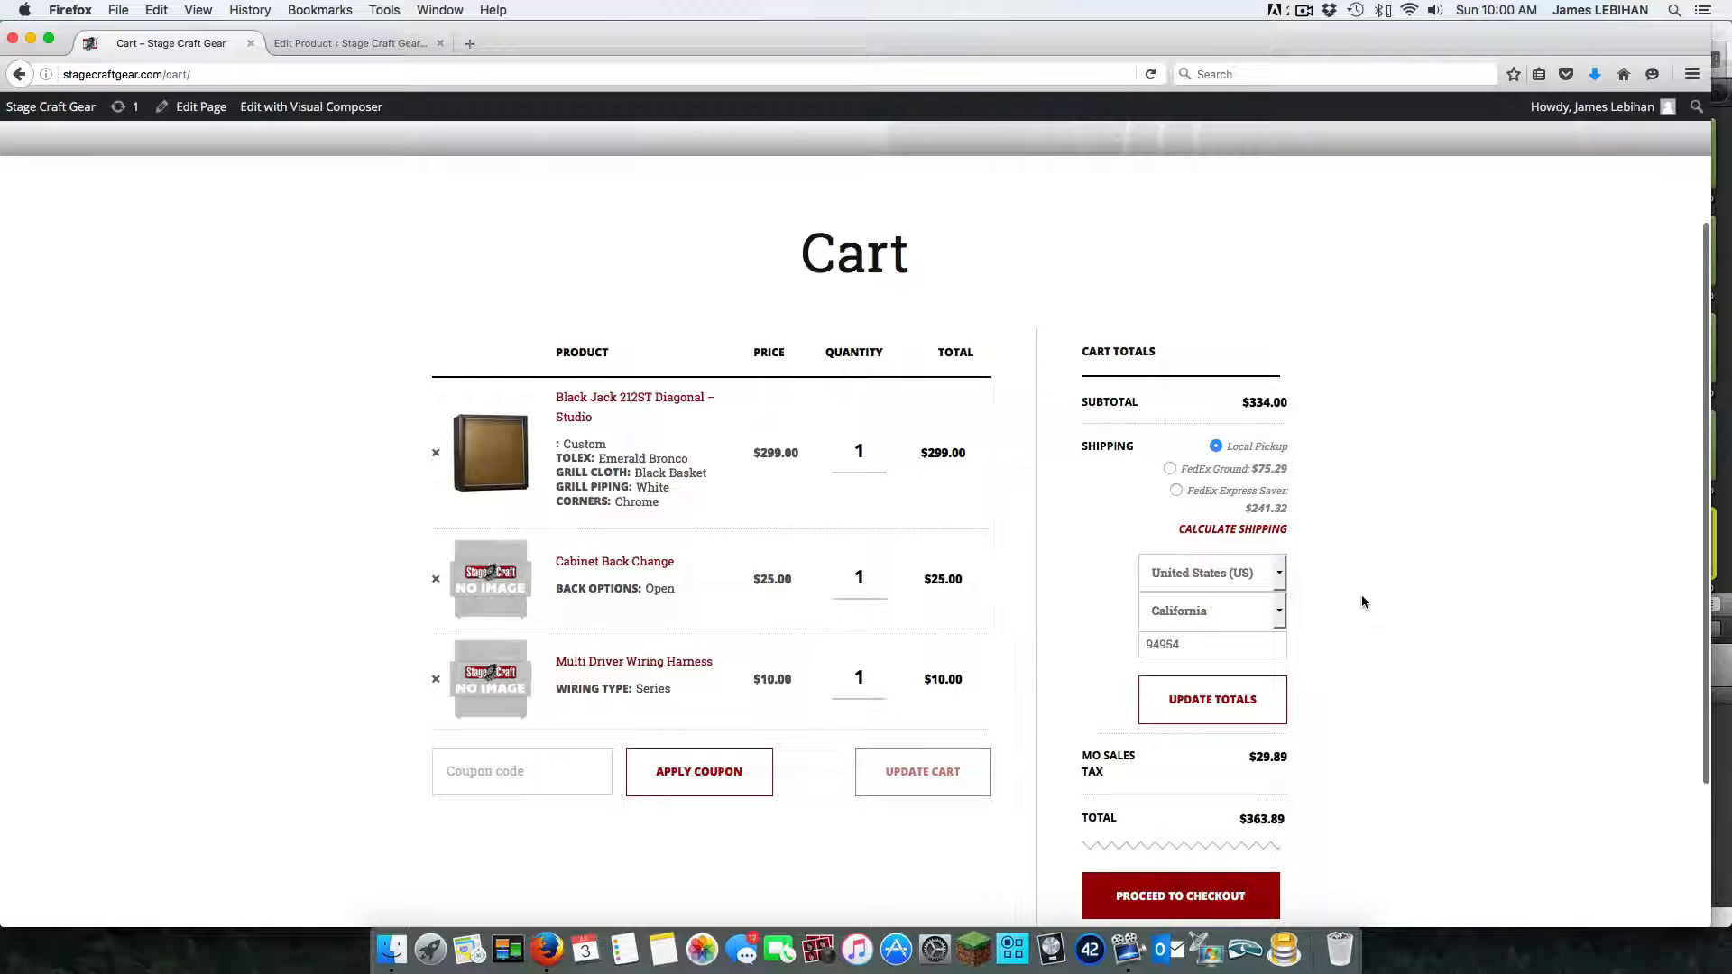
pyautogui.scroll(-2, 1362, 602)
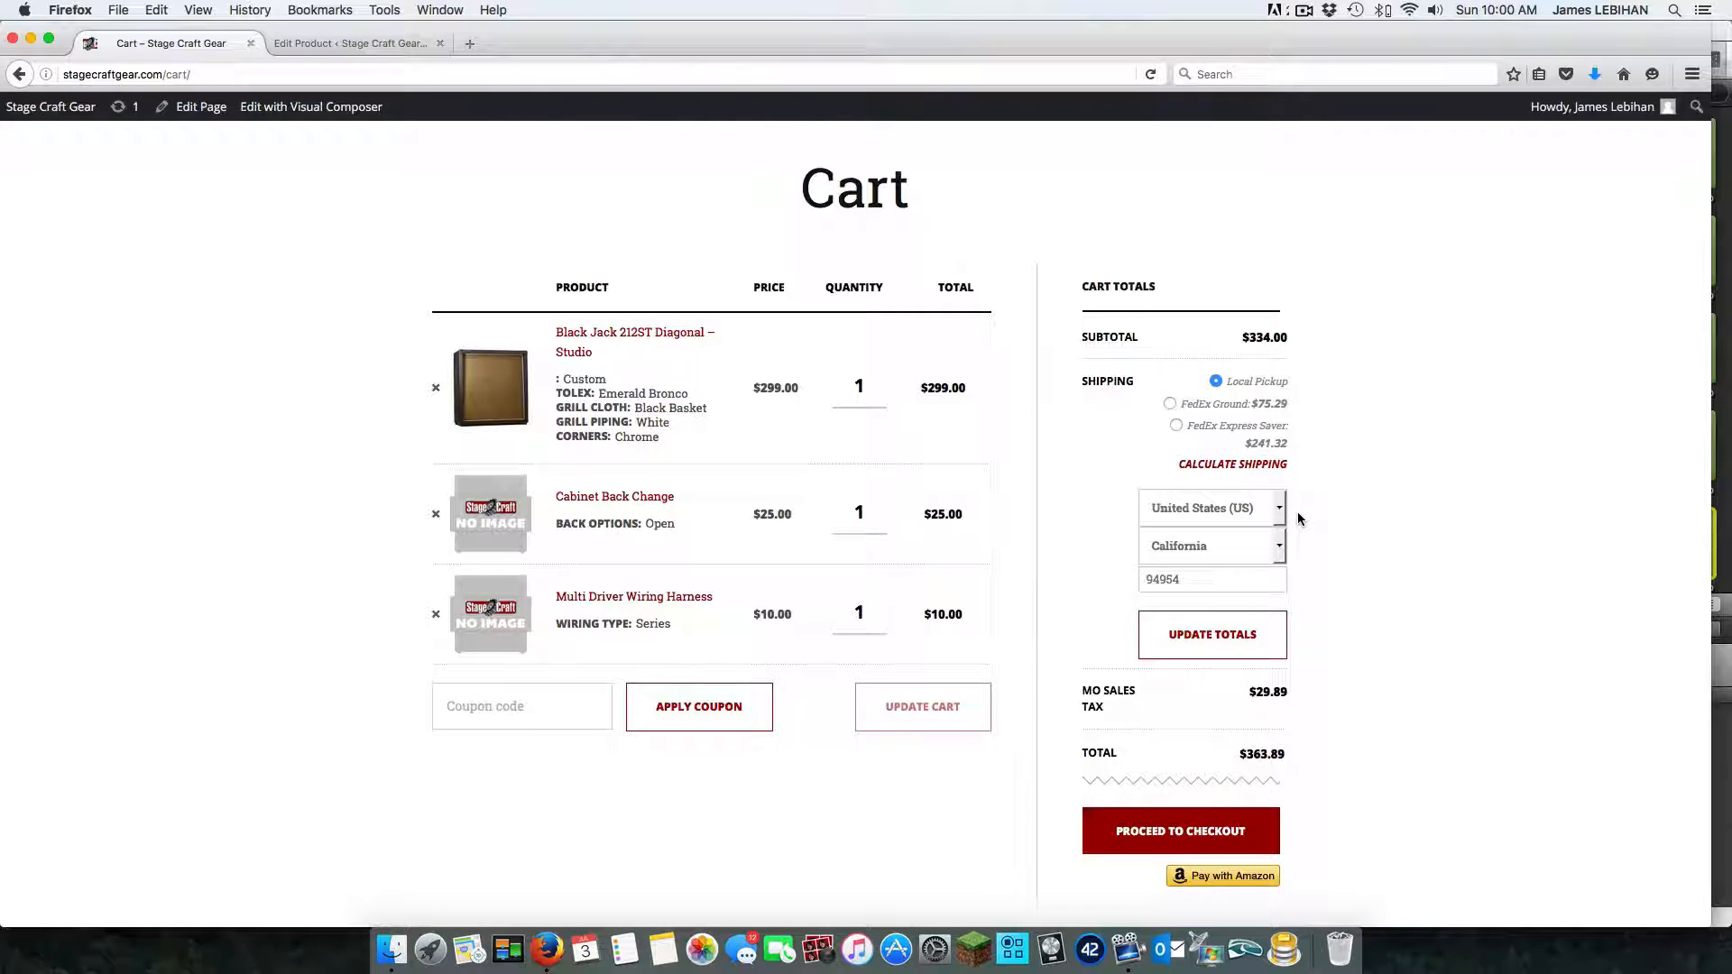
pyautogui.click(1278, 509)
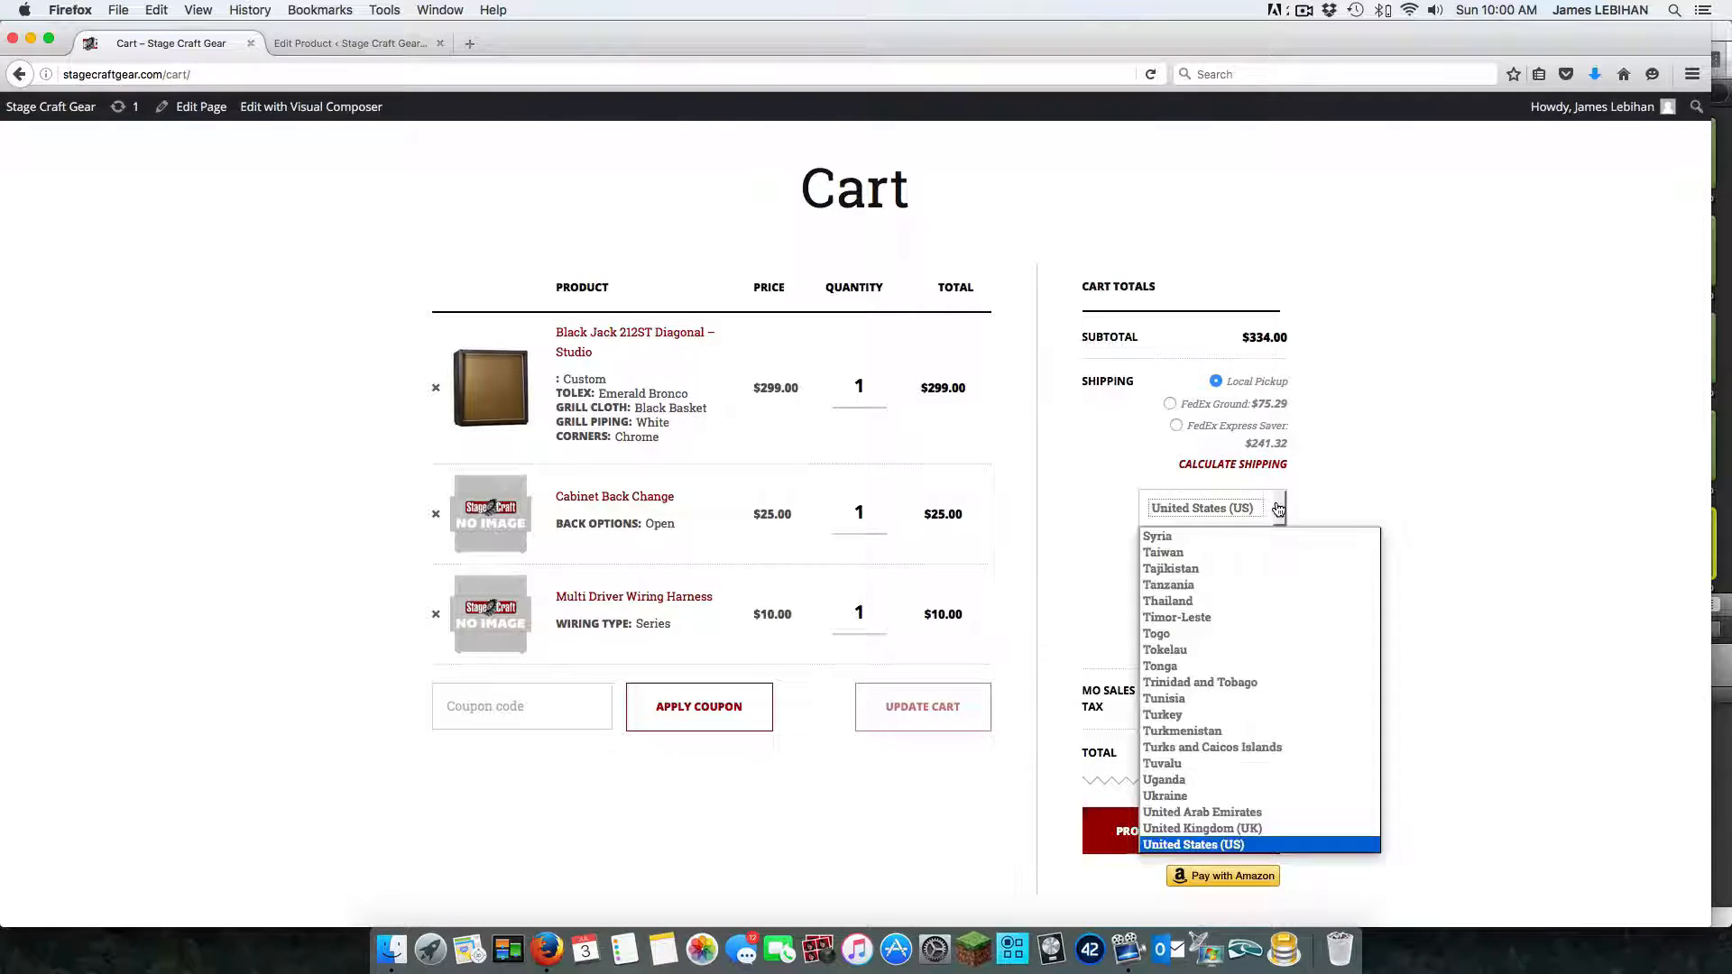
pyautogui.click(1254, 844)
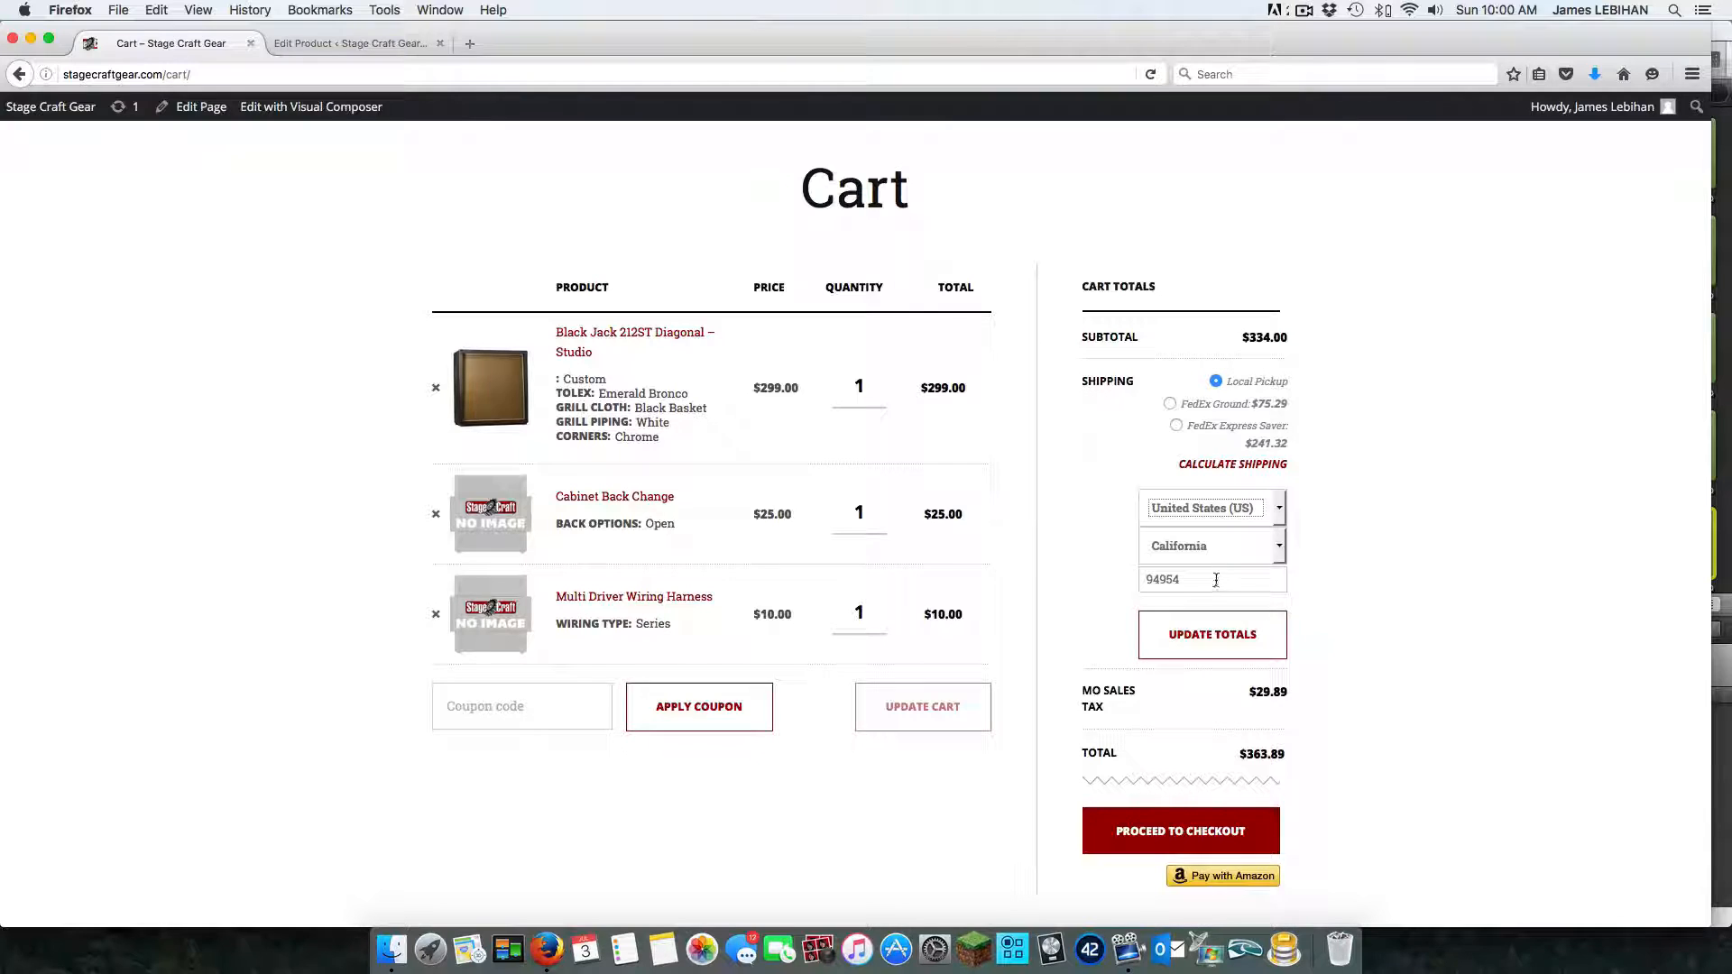
pyautogui.click(1237, 632)
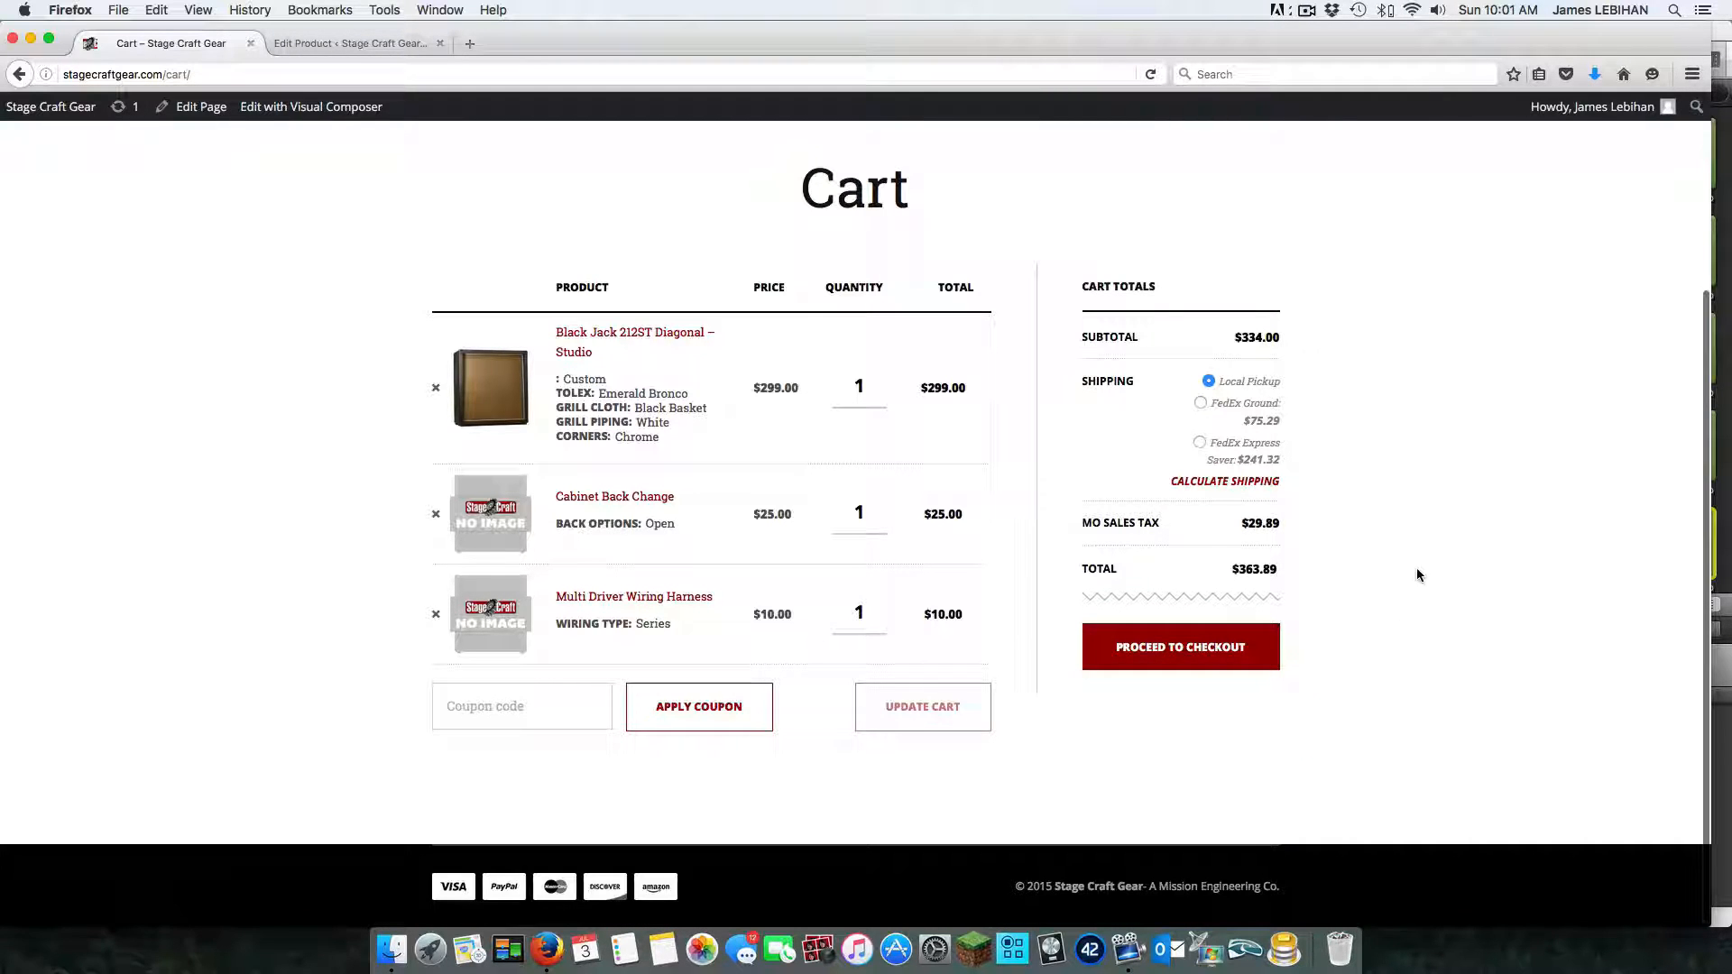
pyautogui.click(1206, 404)
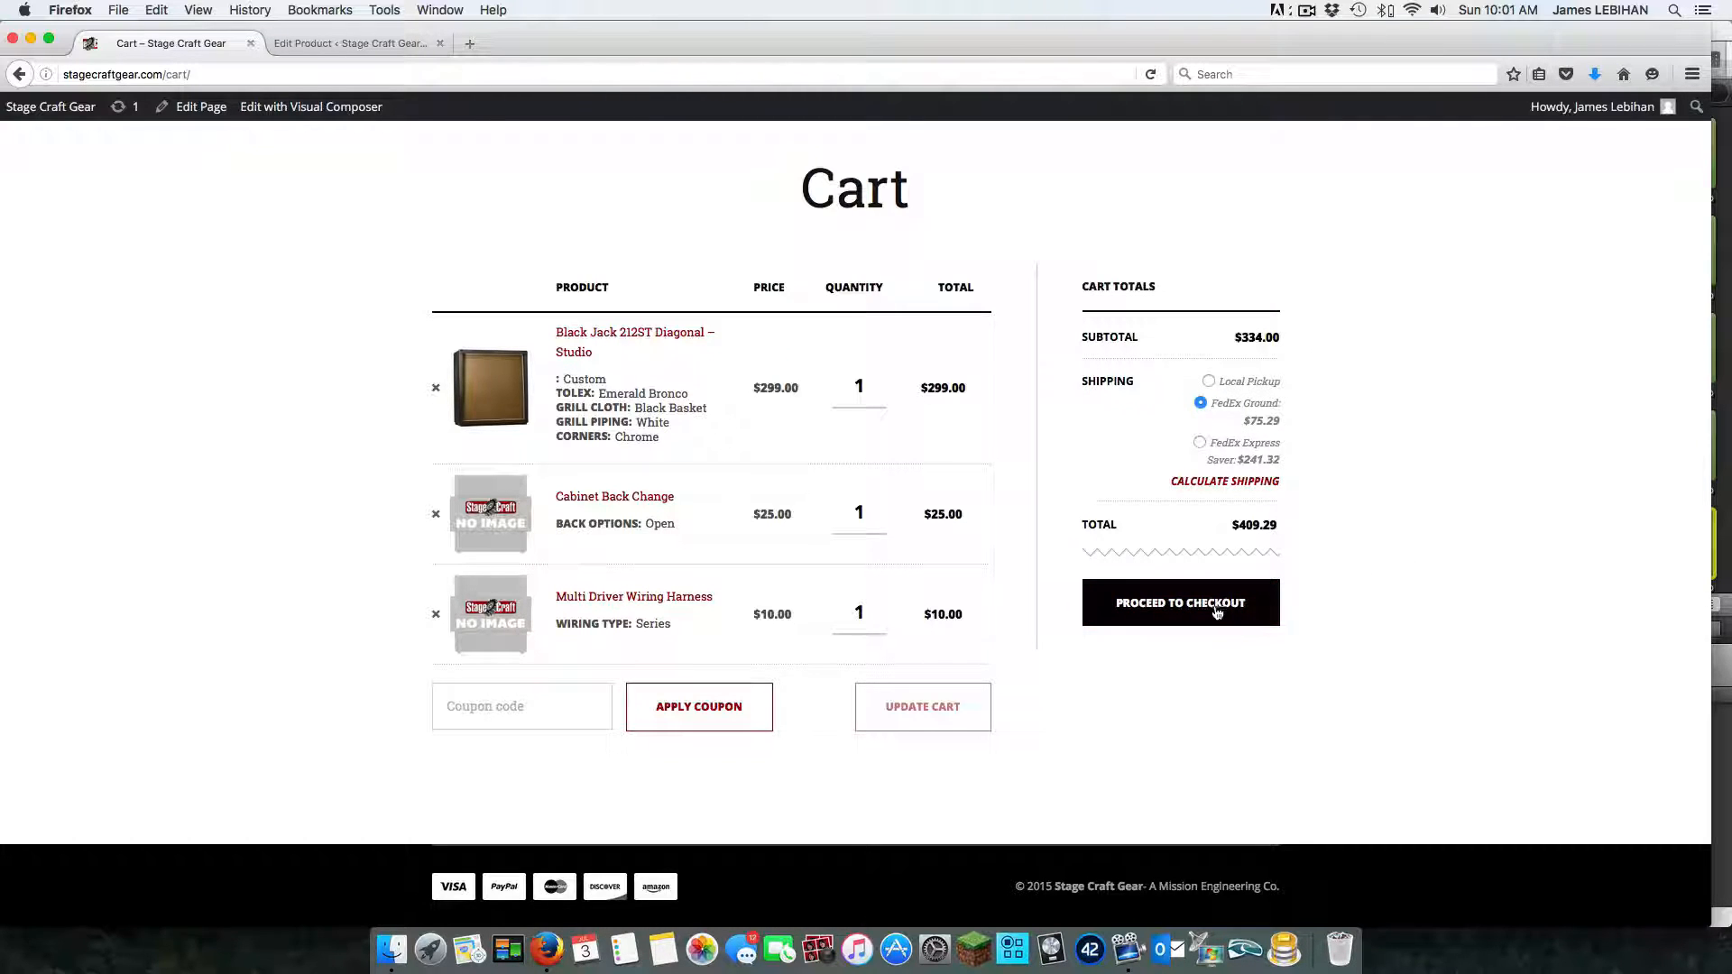
# Step: Proceed to checkout and review the Amazon payment option, billing details, alternate shipping address, order notes, order summary and payment methods
pyautogui.click(1214, 613)
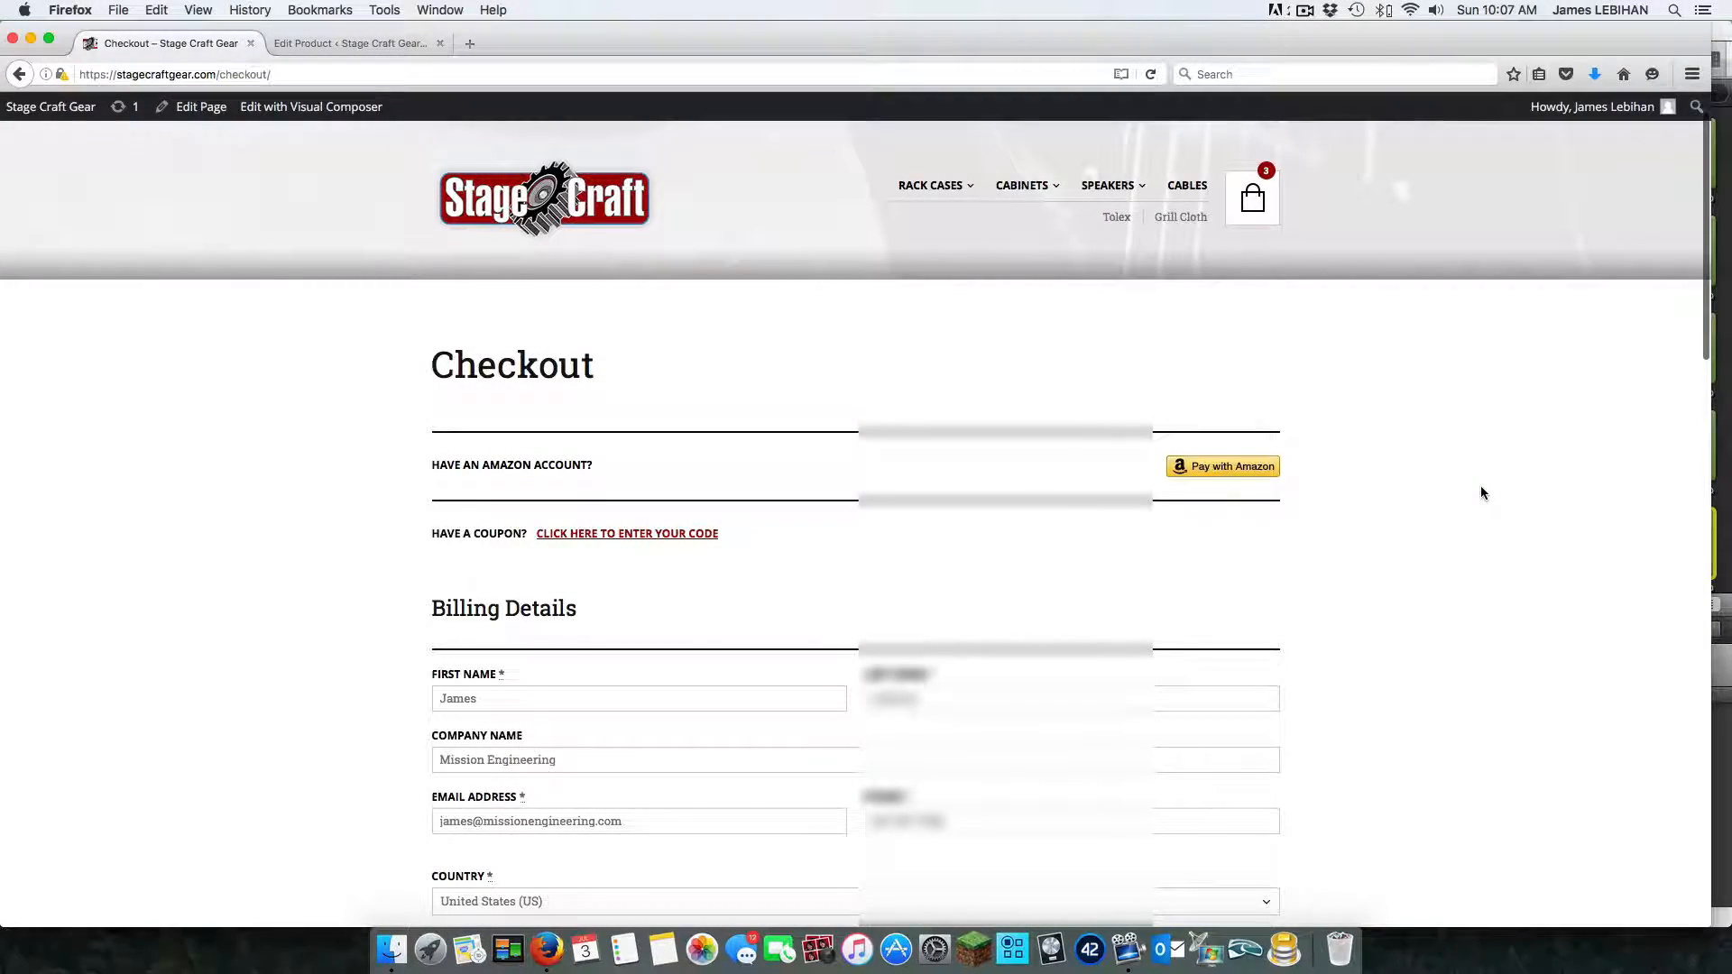
pyautogui.scroll(-3, 1481, 491)
pyautogui.scroll(-3, 1480, 492)
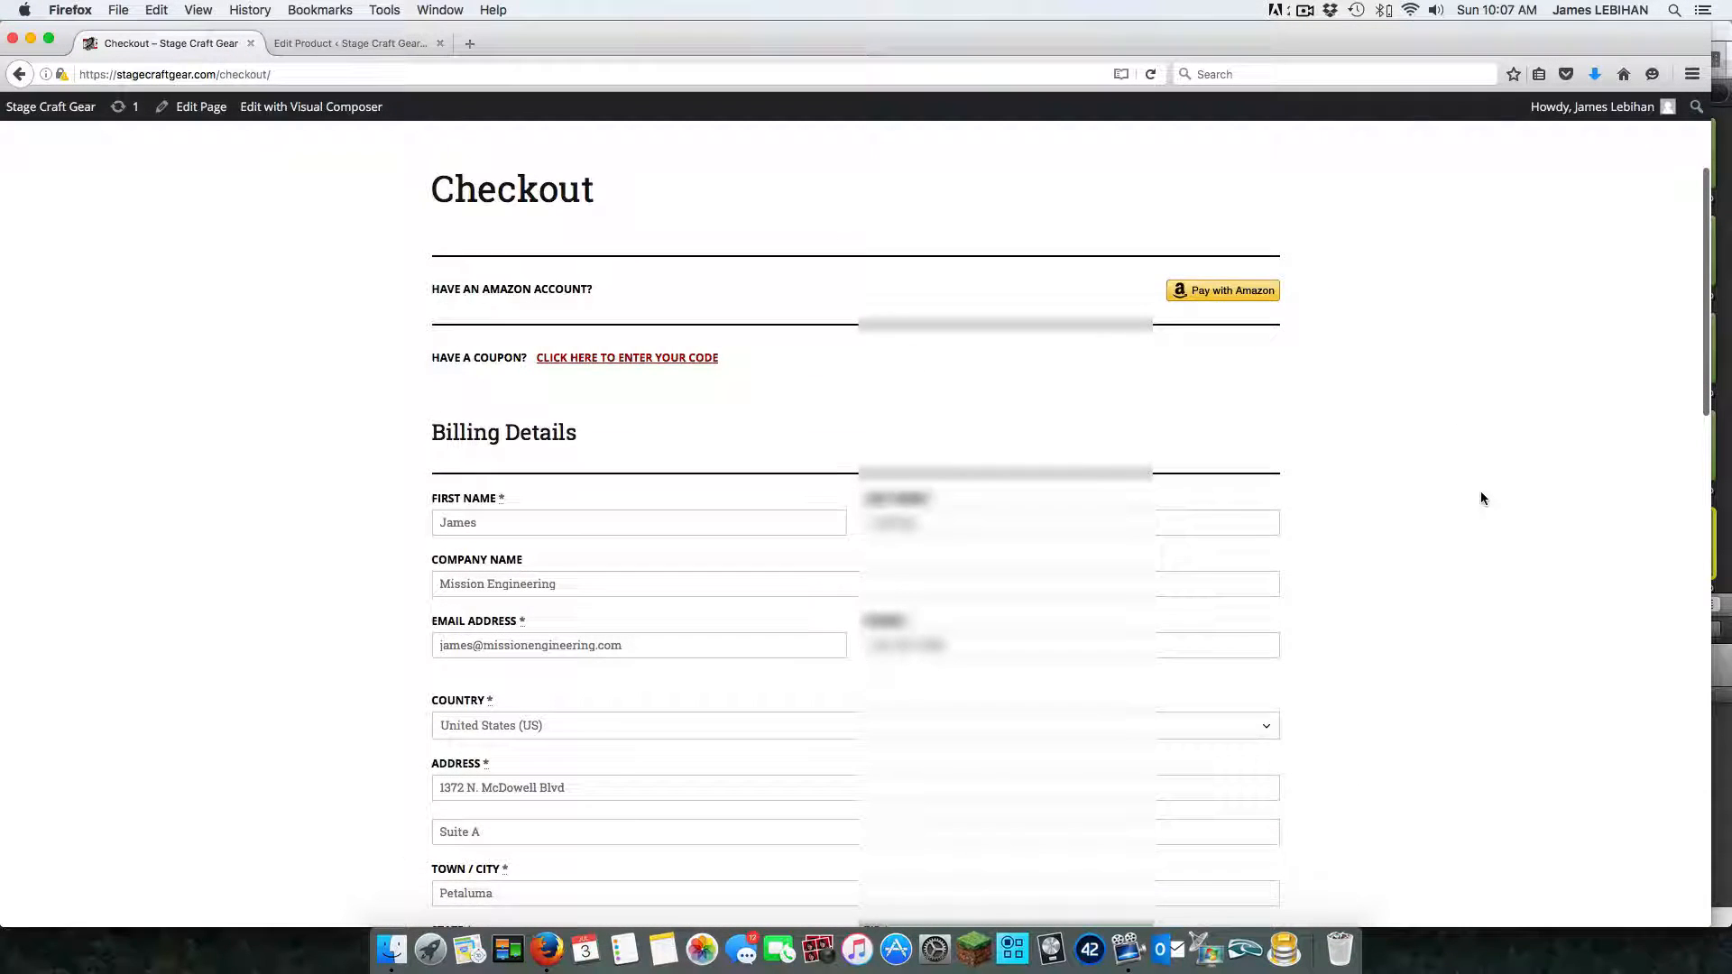
pyautogui.scroll(3, 1480, 495)
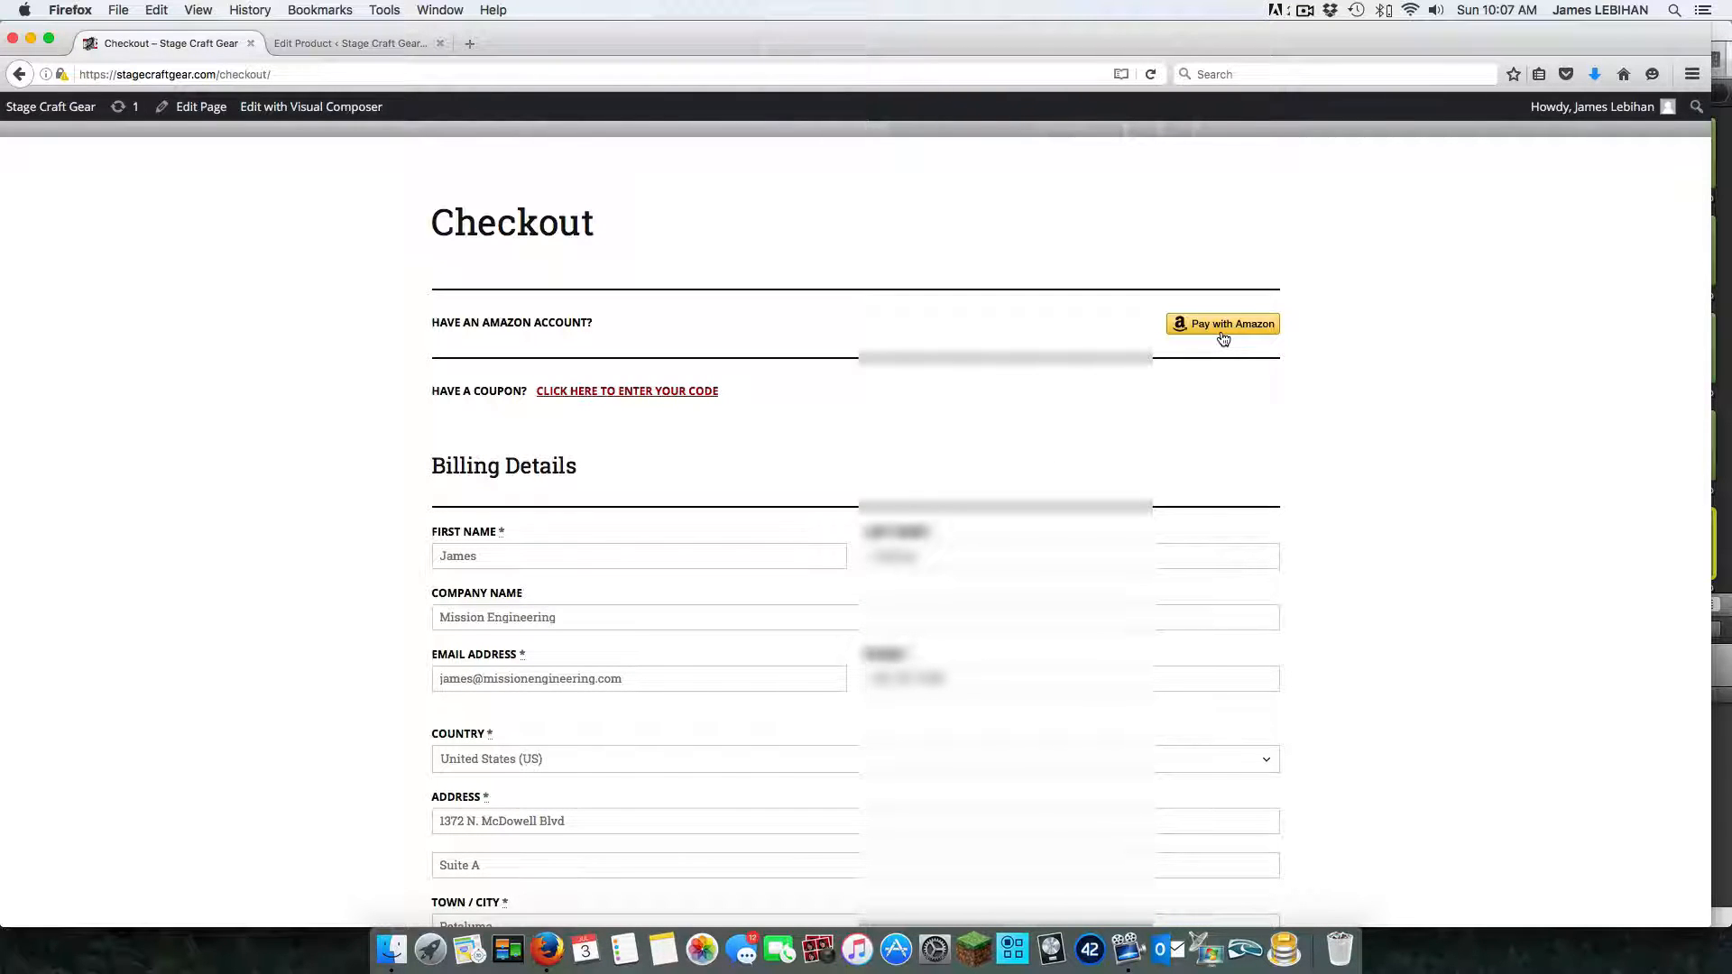
pyautogui.scroll(-1, 1025, 444)
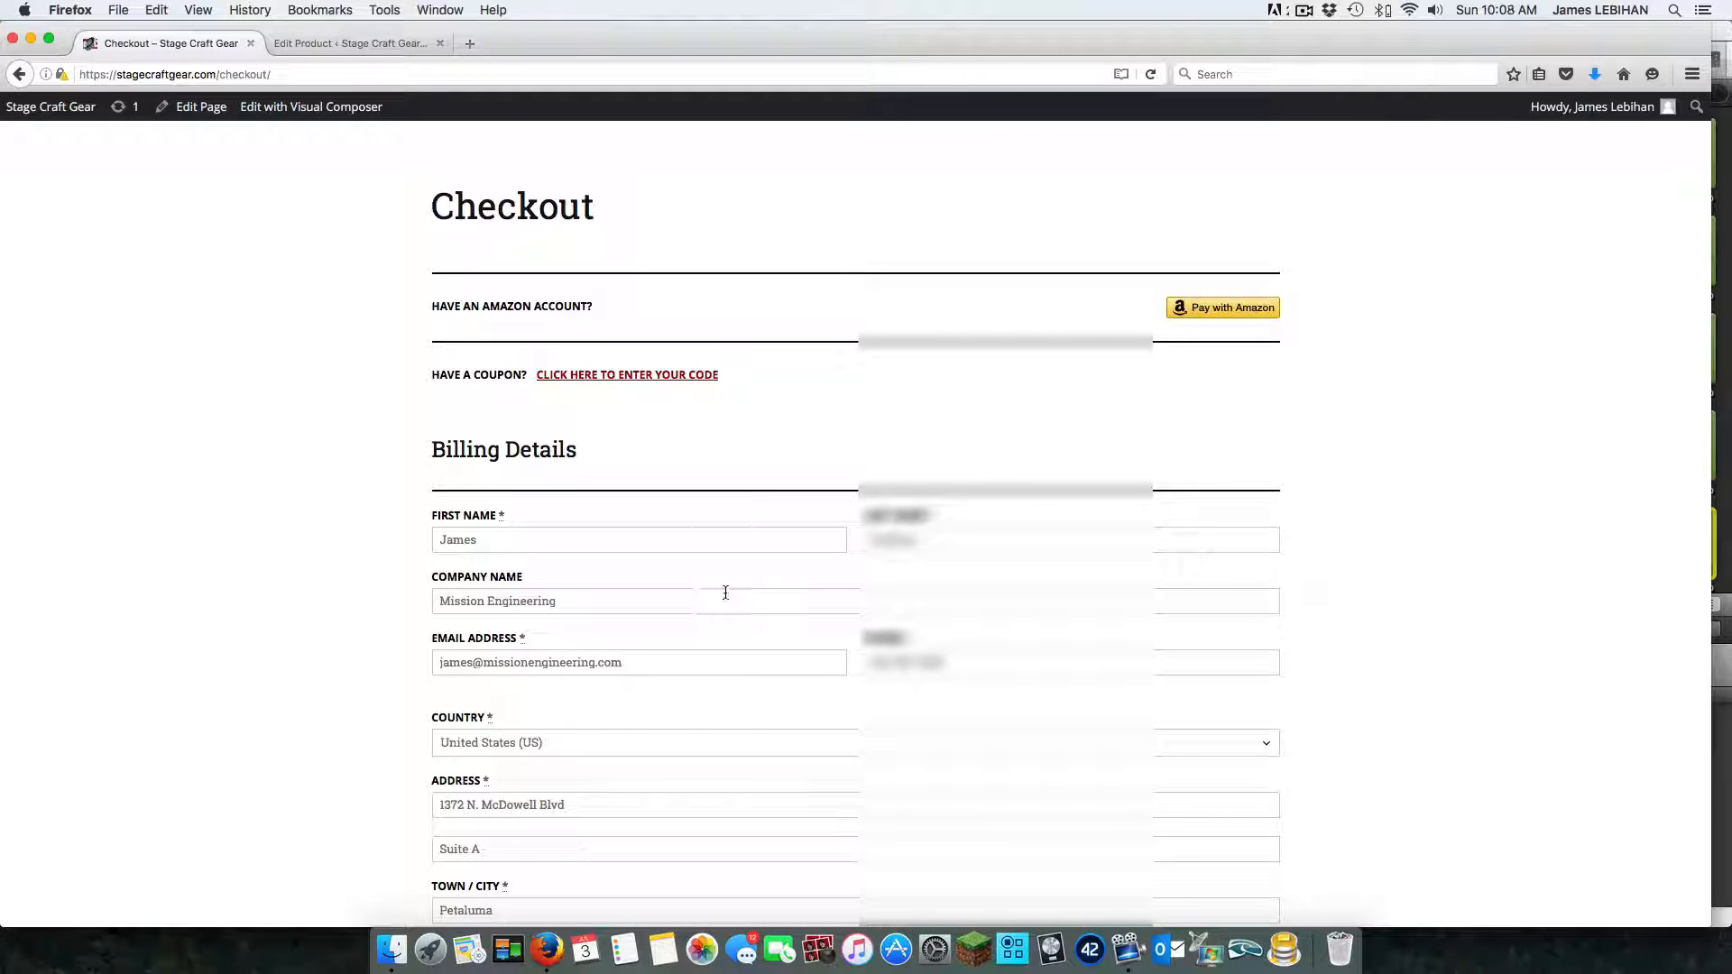
pyautogui.scroll(-3, 725, 599)
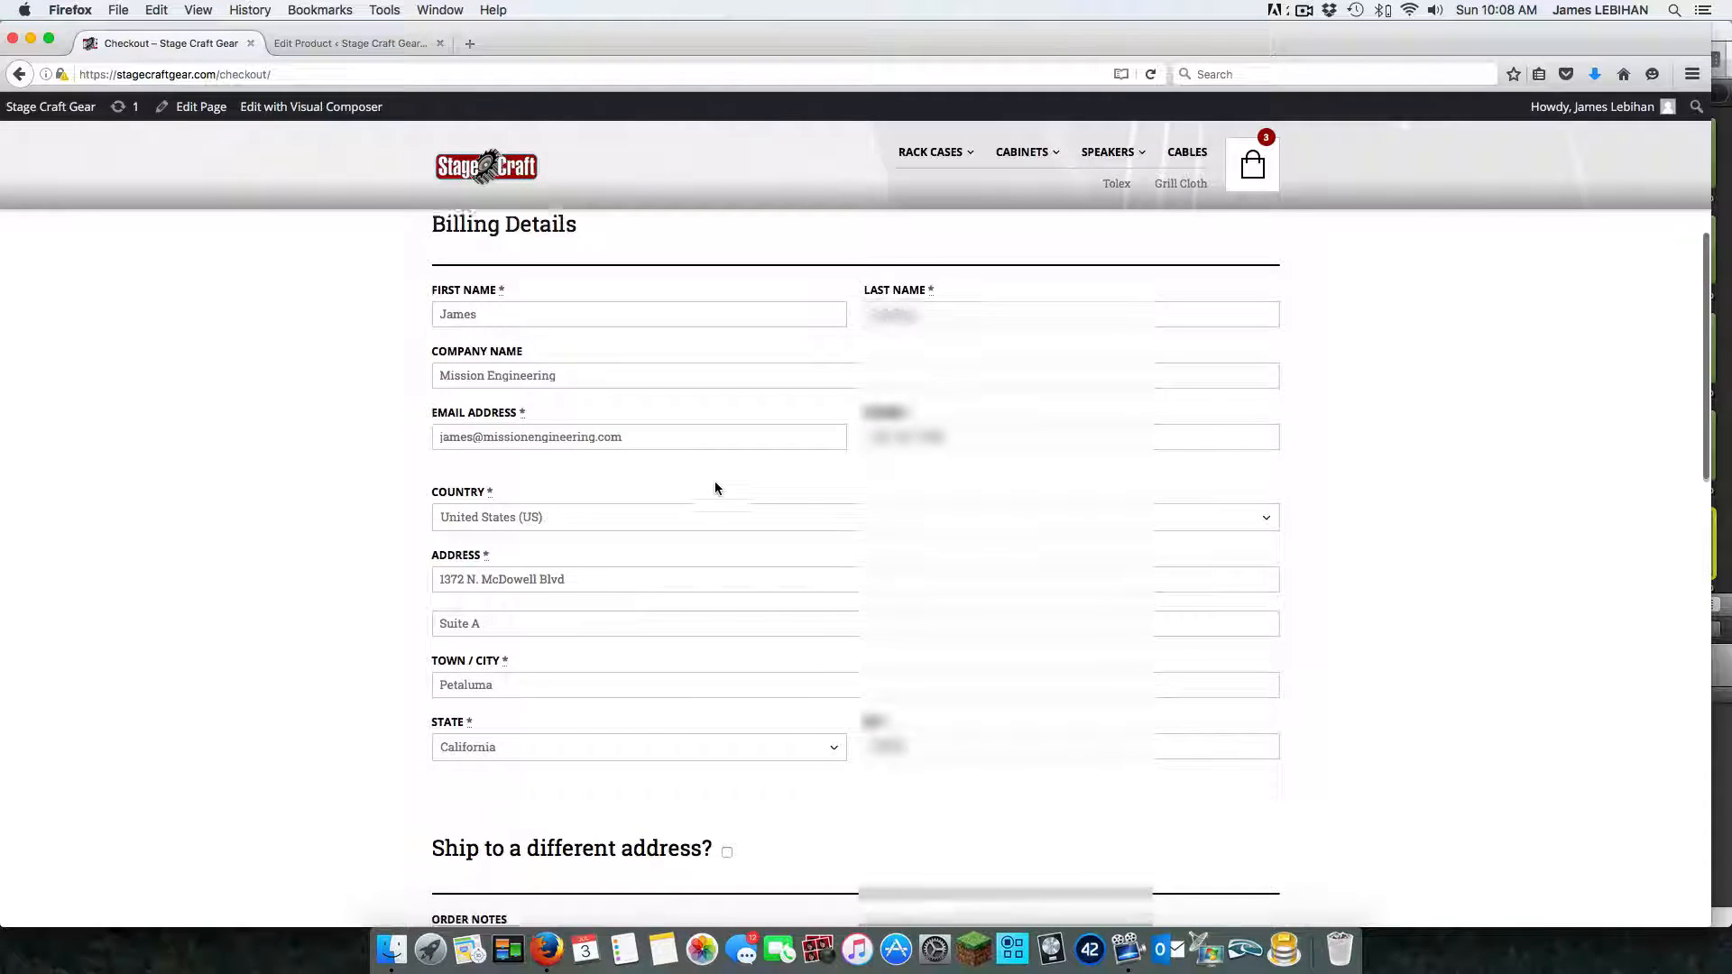
pyautogui.scroll(-3, 715, 488)
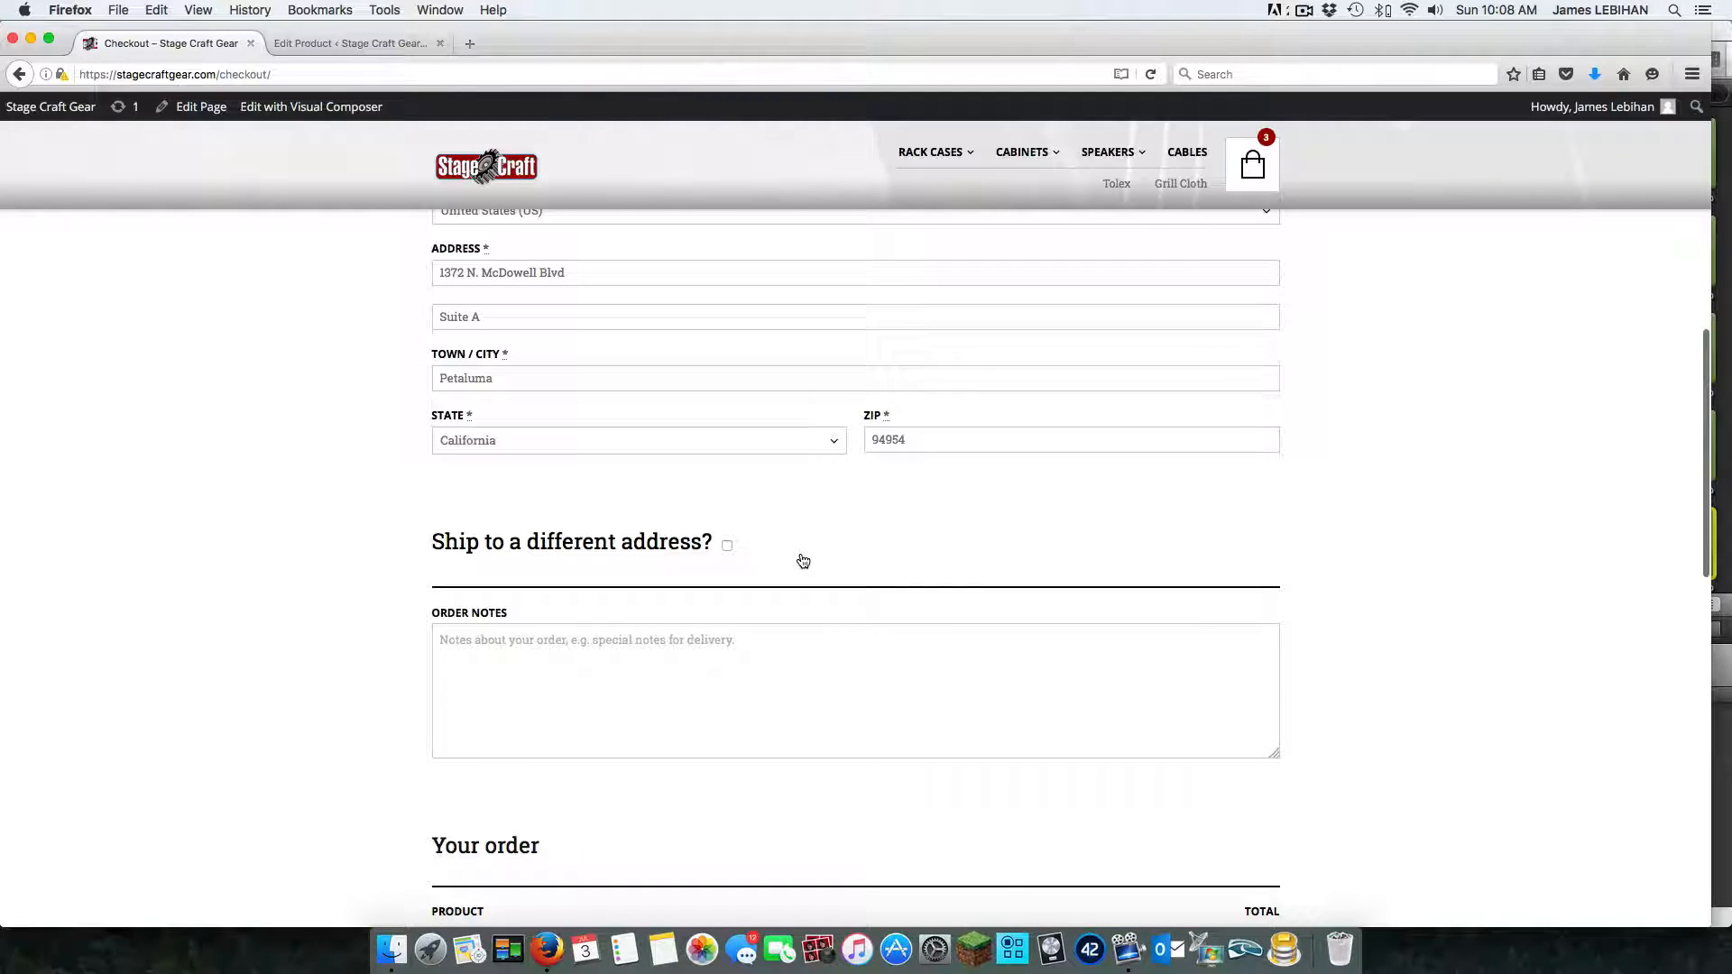
pyautogui.scroll(-1, 740, 694)
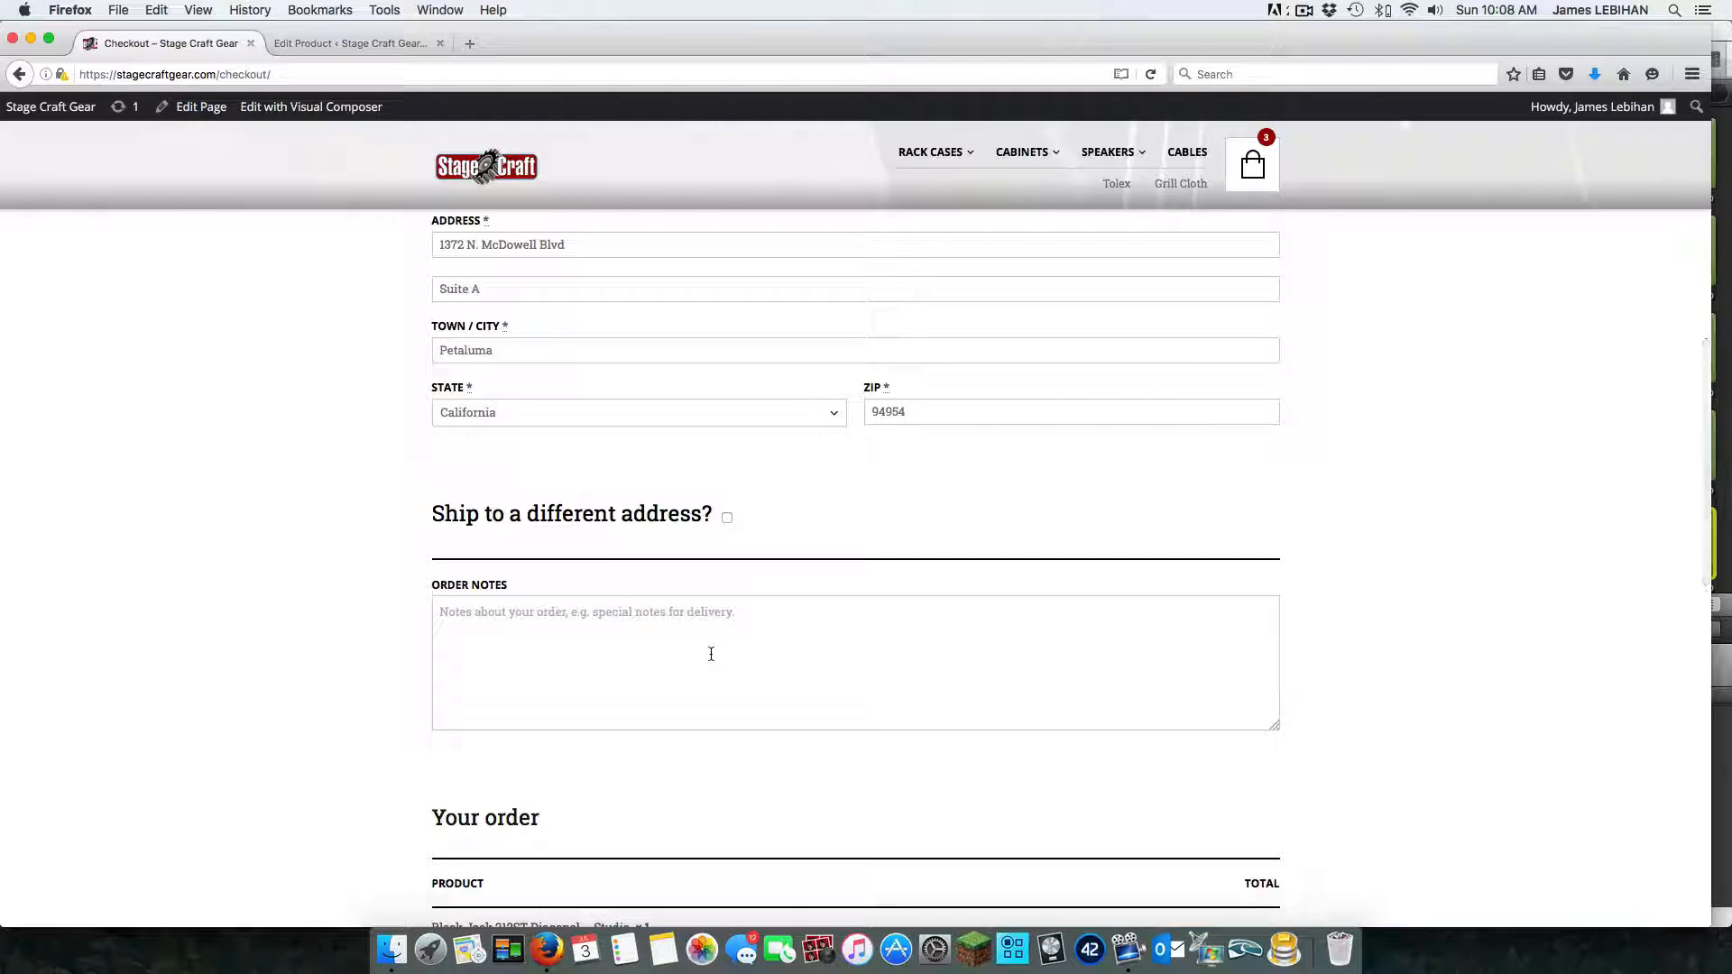
pyautogui.scroll(-10, 711, 654)
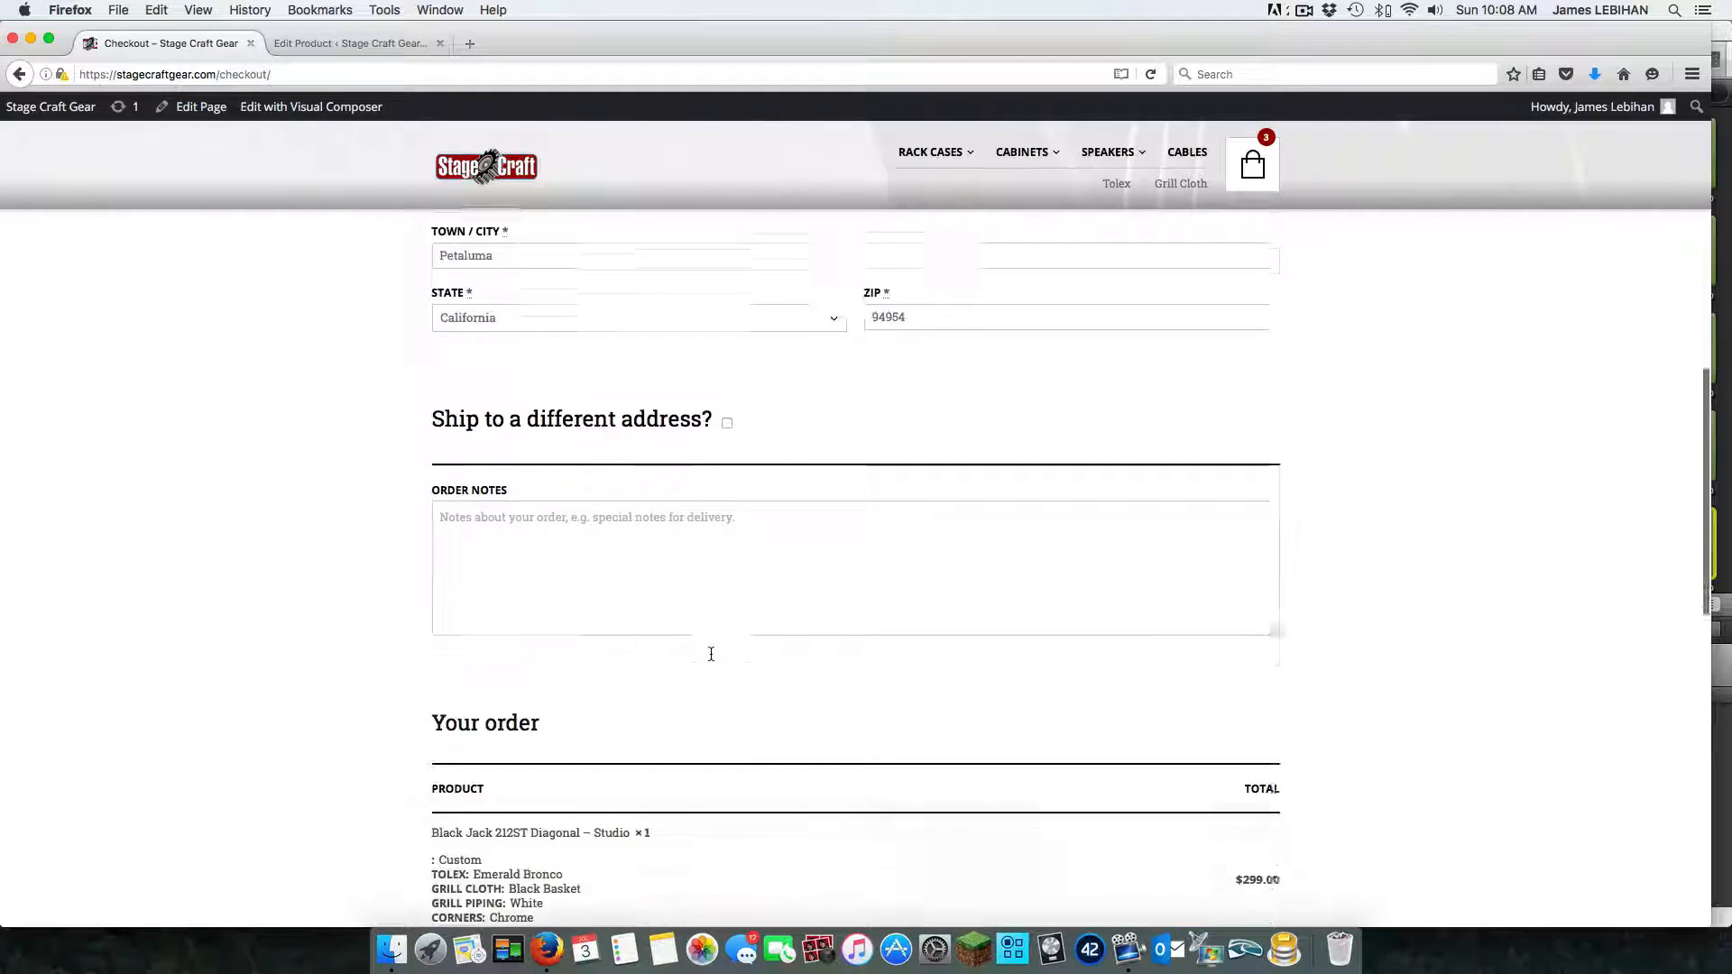
pyautogui.scroll(-1, 711, 653)
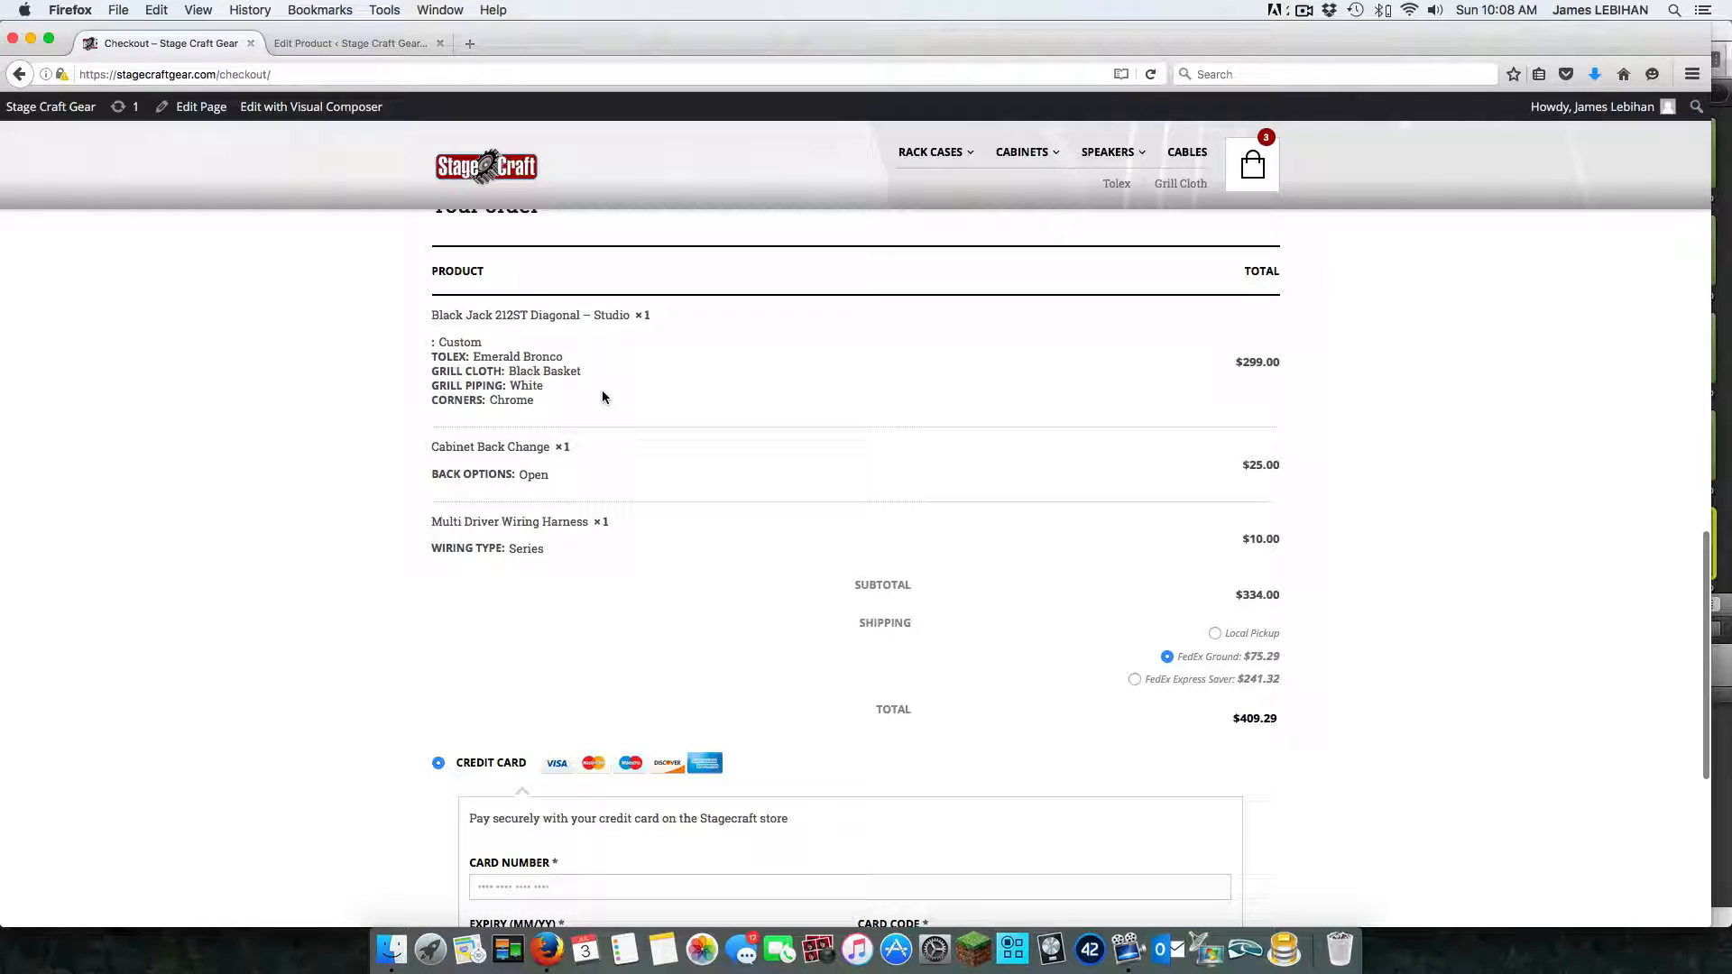
pyautogui.scroll(-4, 631, 532)
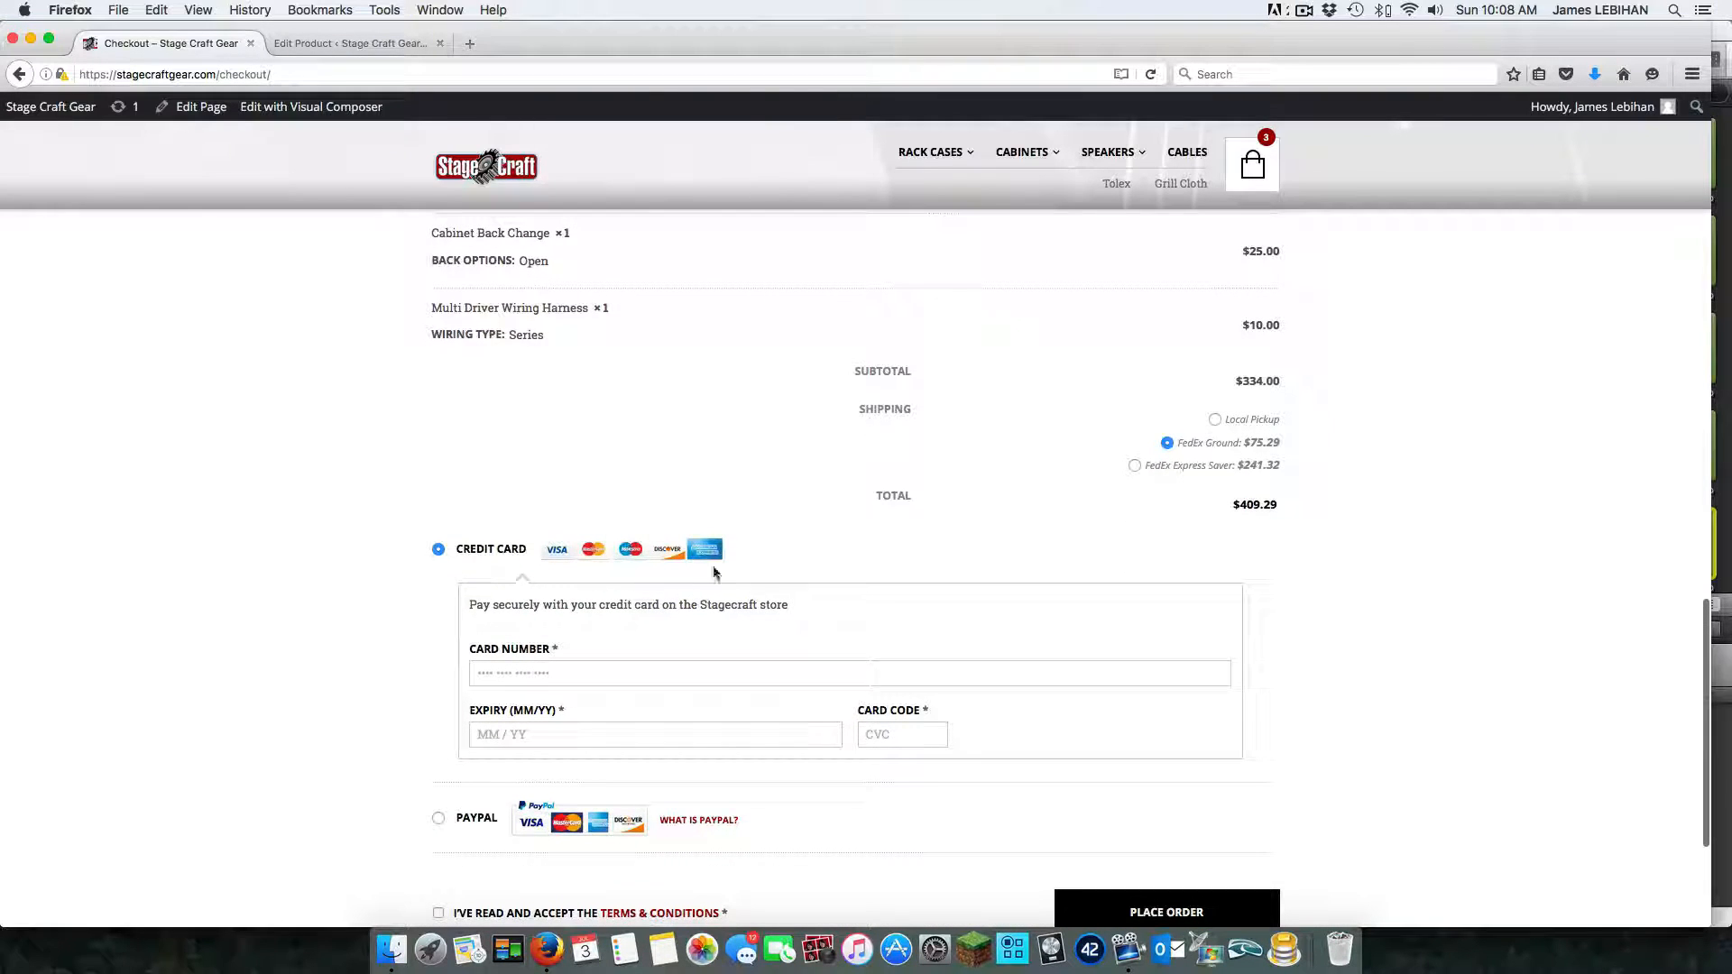
pyautogui.scroll(-1, 834, 656)
pyautogui.scroll(-2, 837, 659)
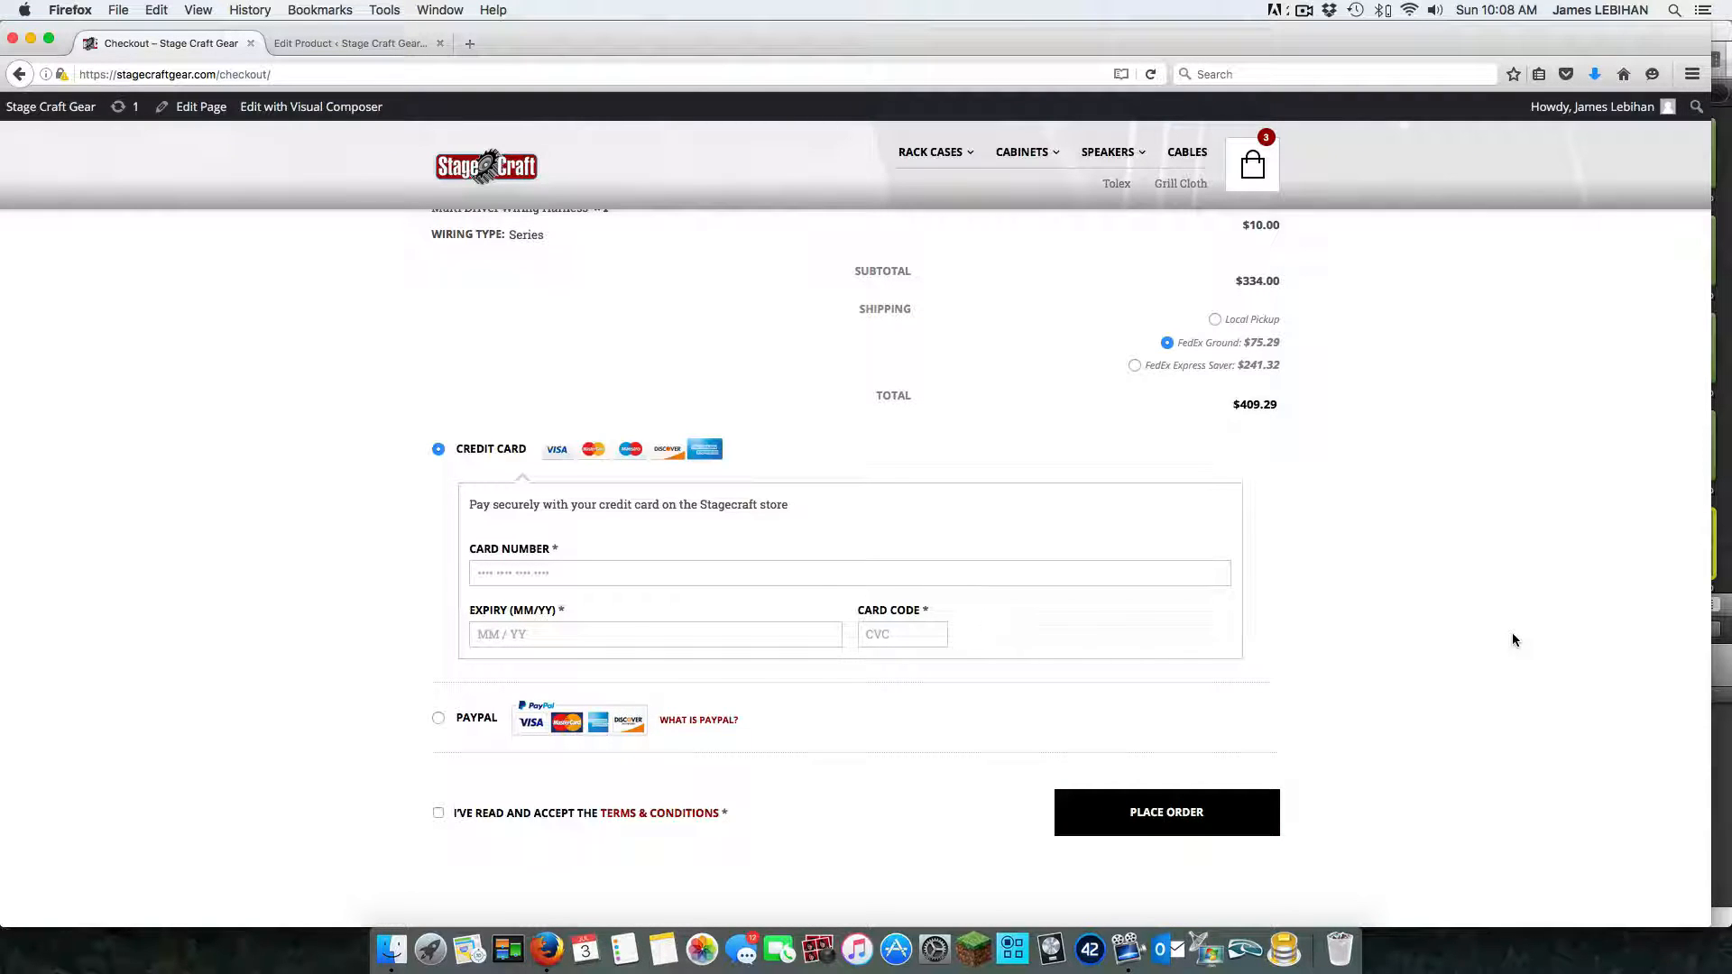
pyautogui.scroll(5, 1511, 634)
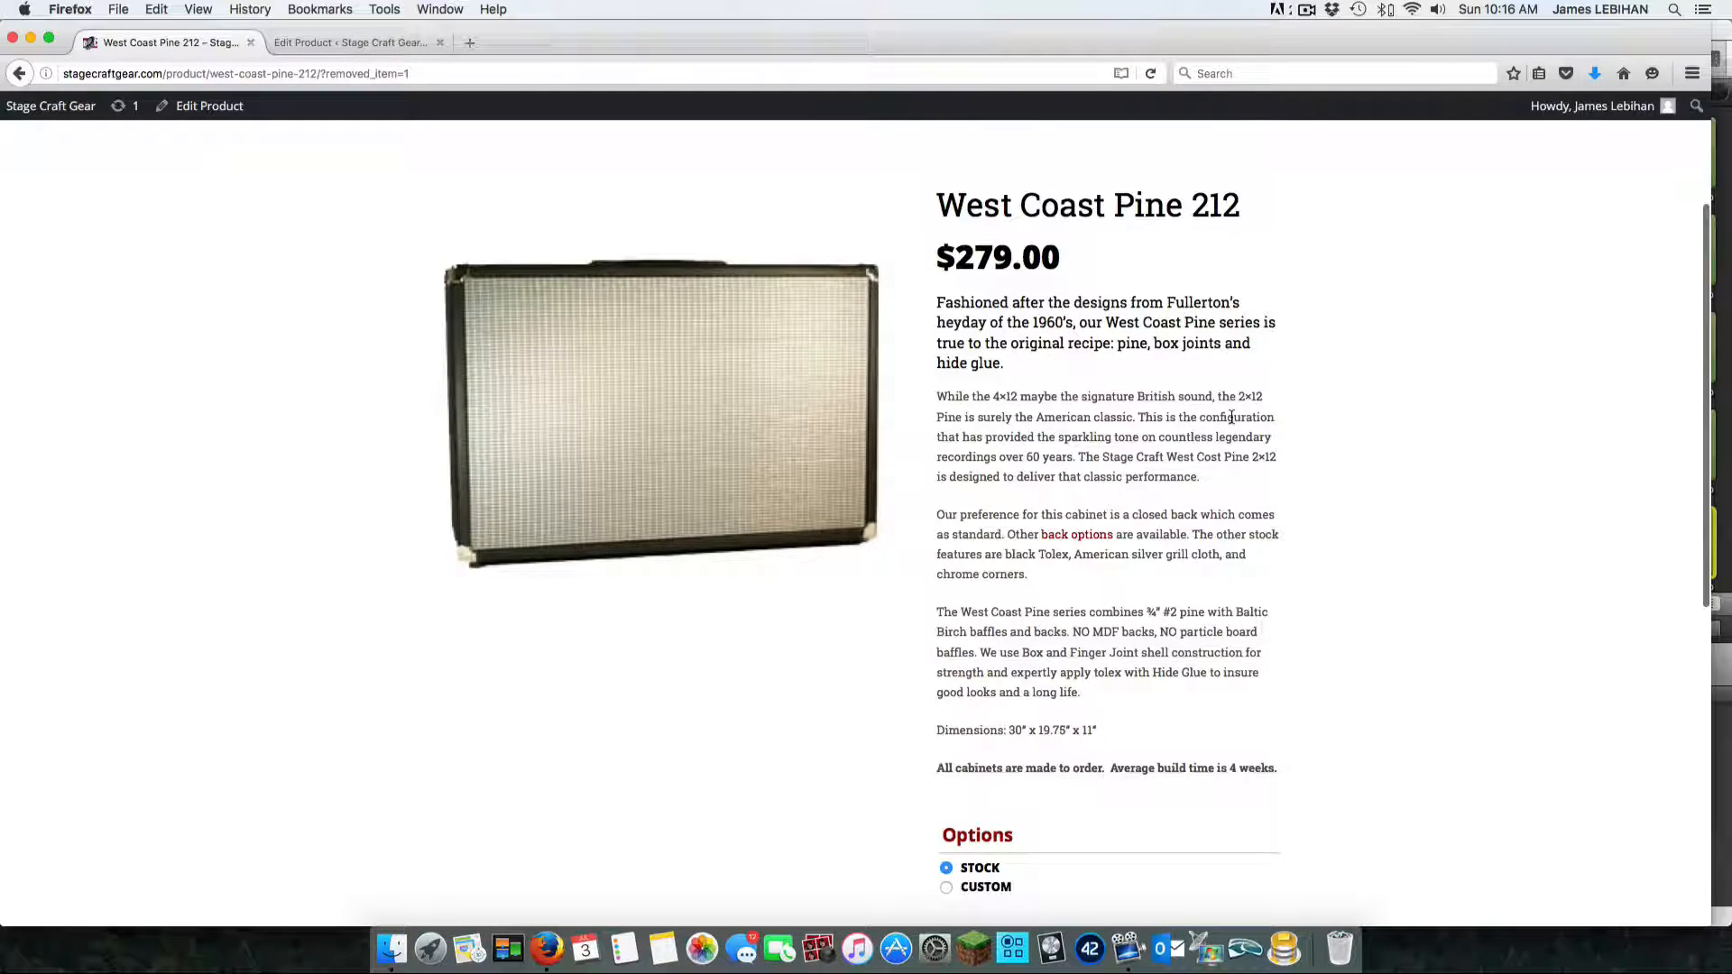
# Step: Read the West Coast Pine 212 description and switch the cabinet from stock to custom options
pyautogui.scroll(-1, 1232, 421)
pyautogui.scroll(-3, 1209, 482)
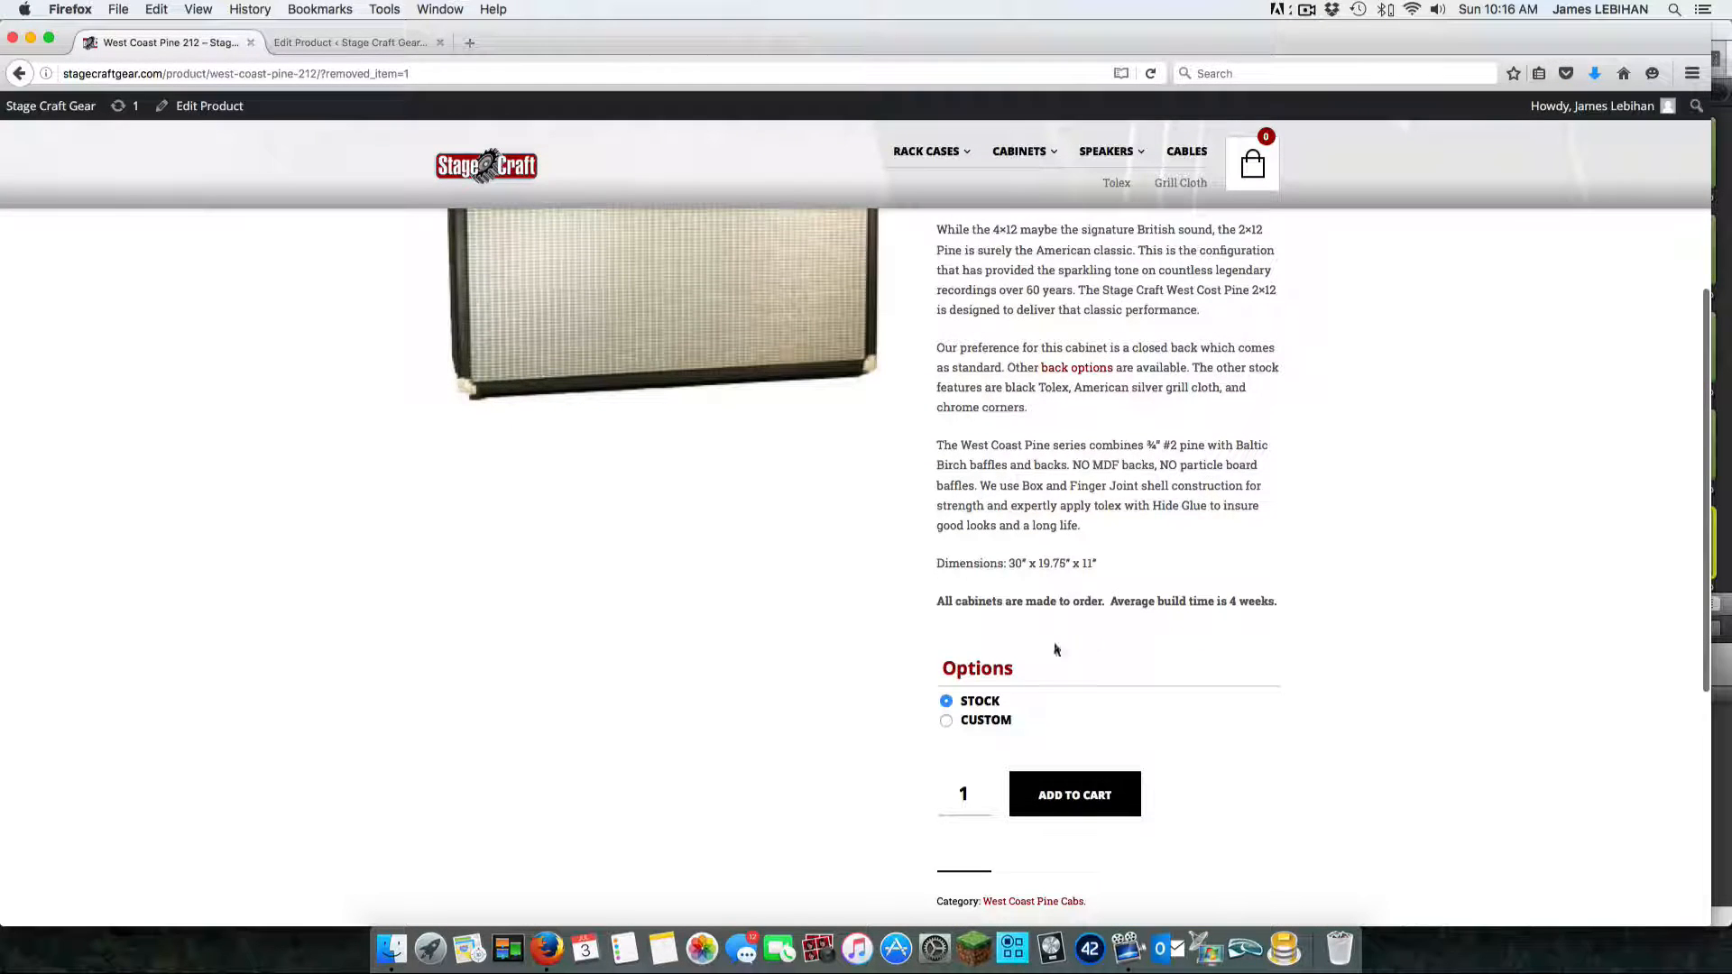
pyautogui.click(949, 718)
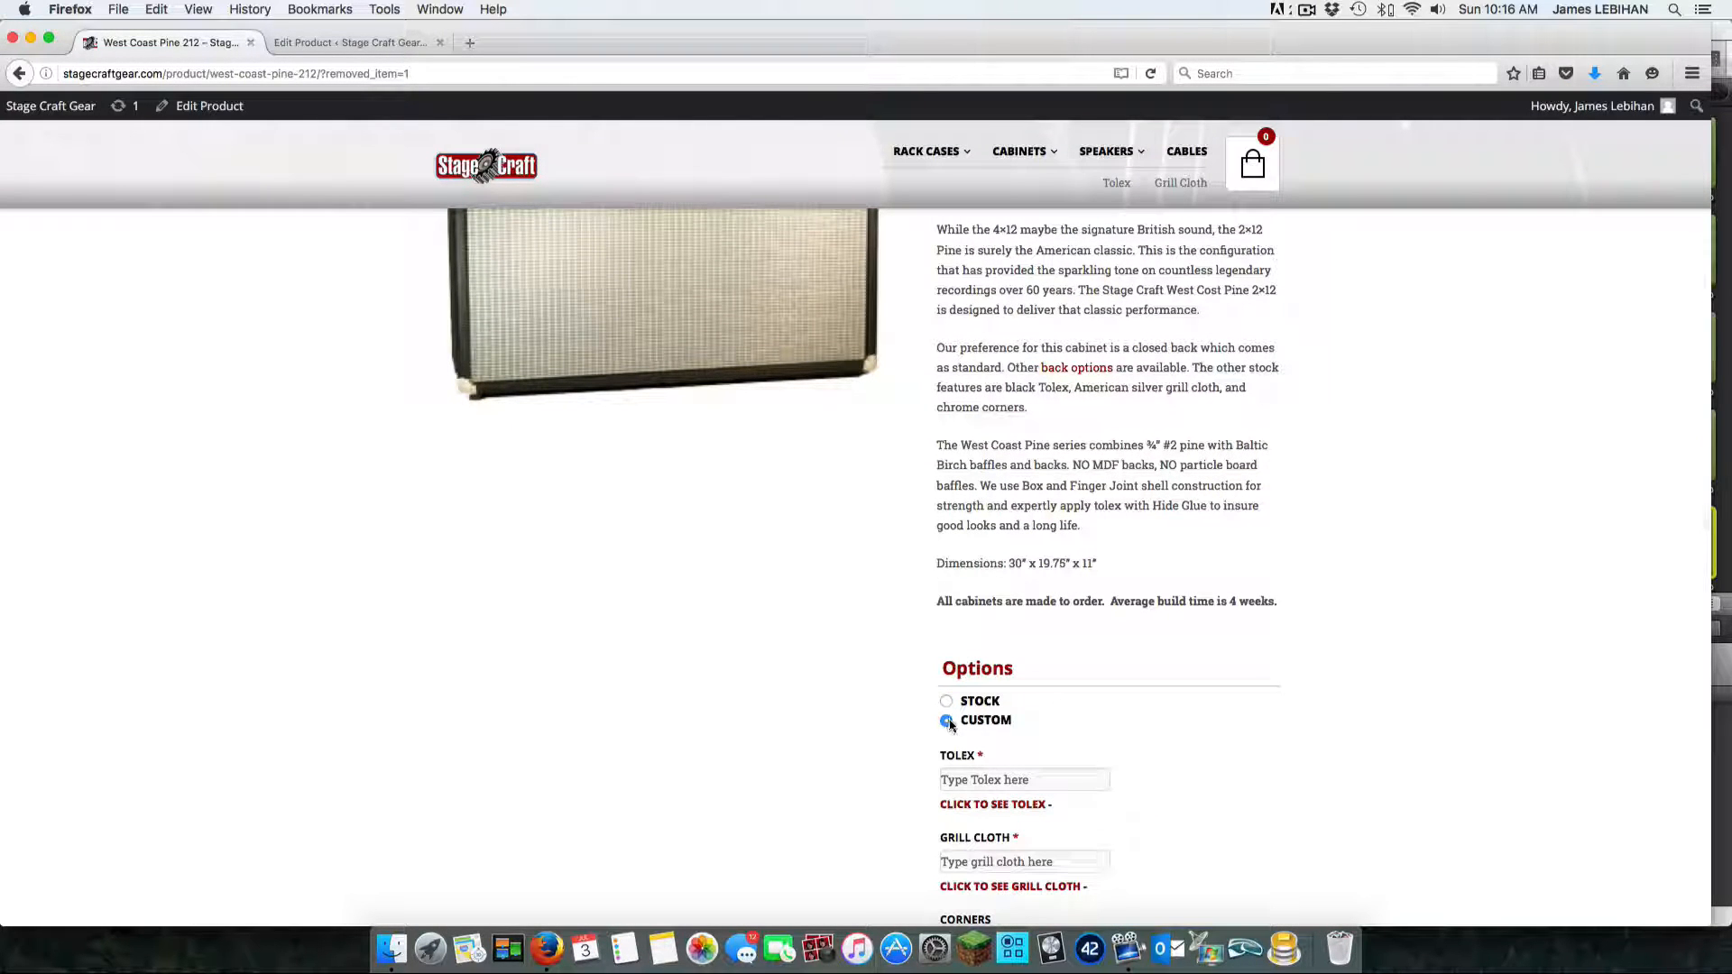
pyautogui.scroll(-6, 1210, 706)
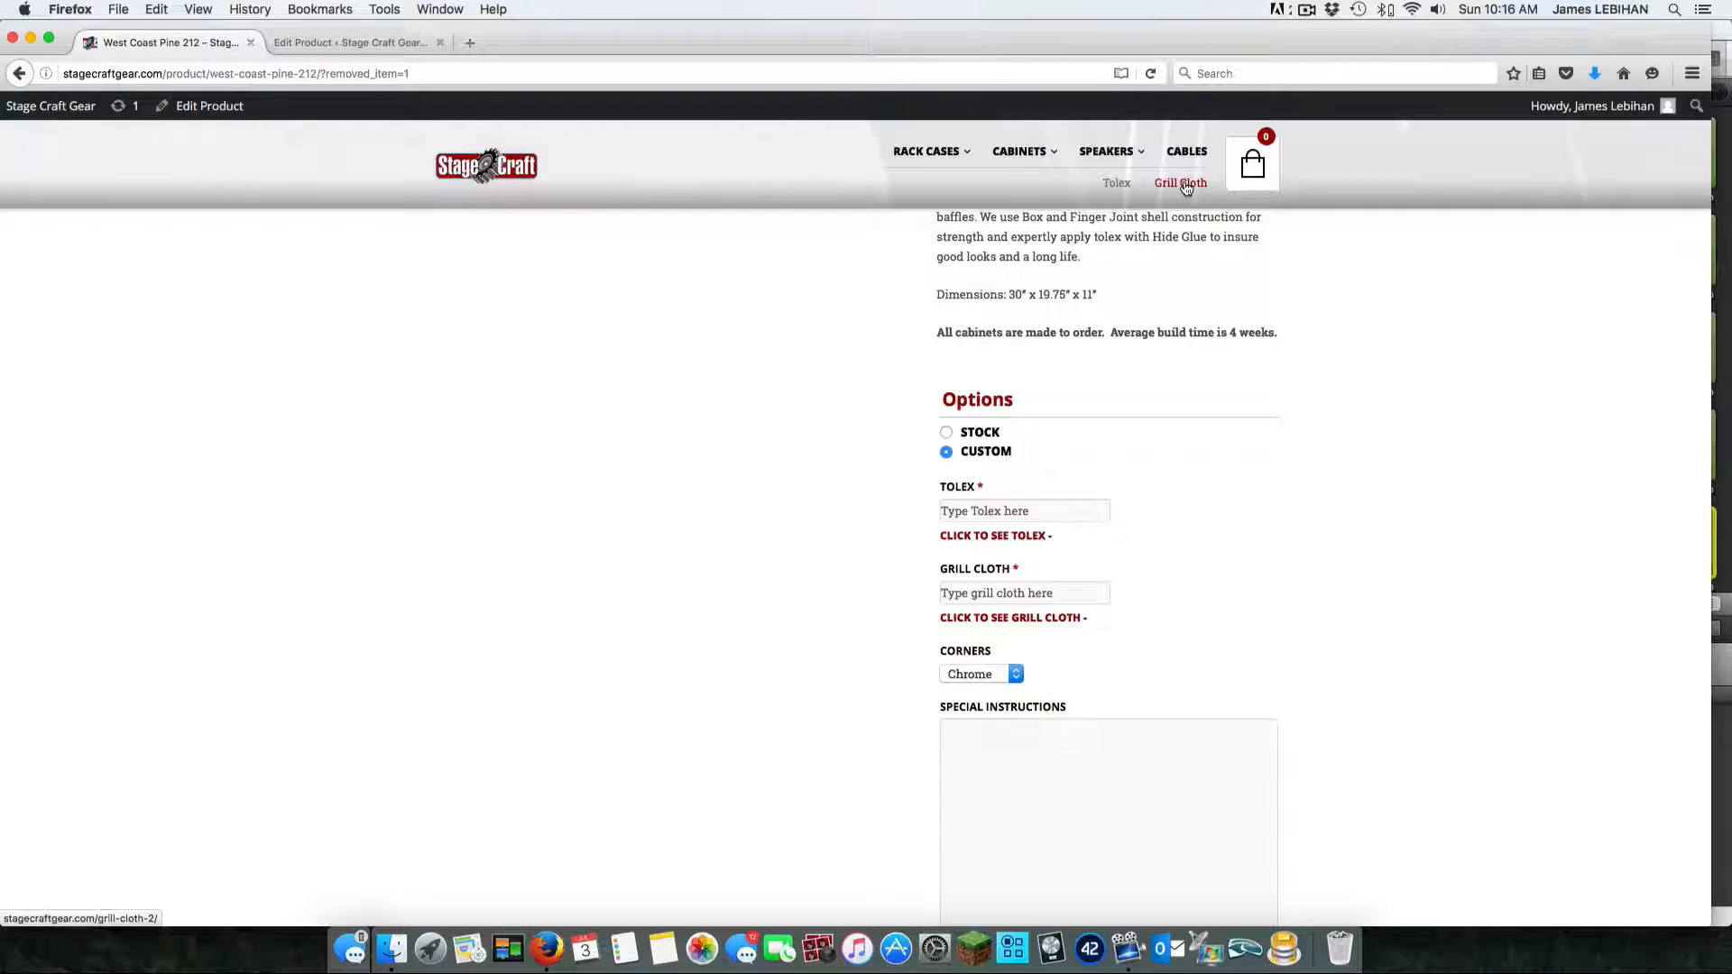
# Step: Enter Purple Palace as the custom Tolex for the West Coast Pine 212, replacing the placeholder text
pyautogui.click(1037, 511)
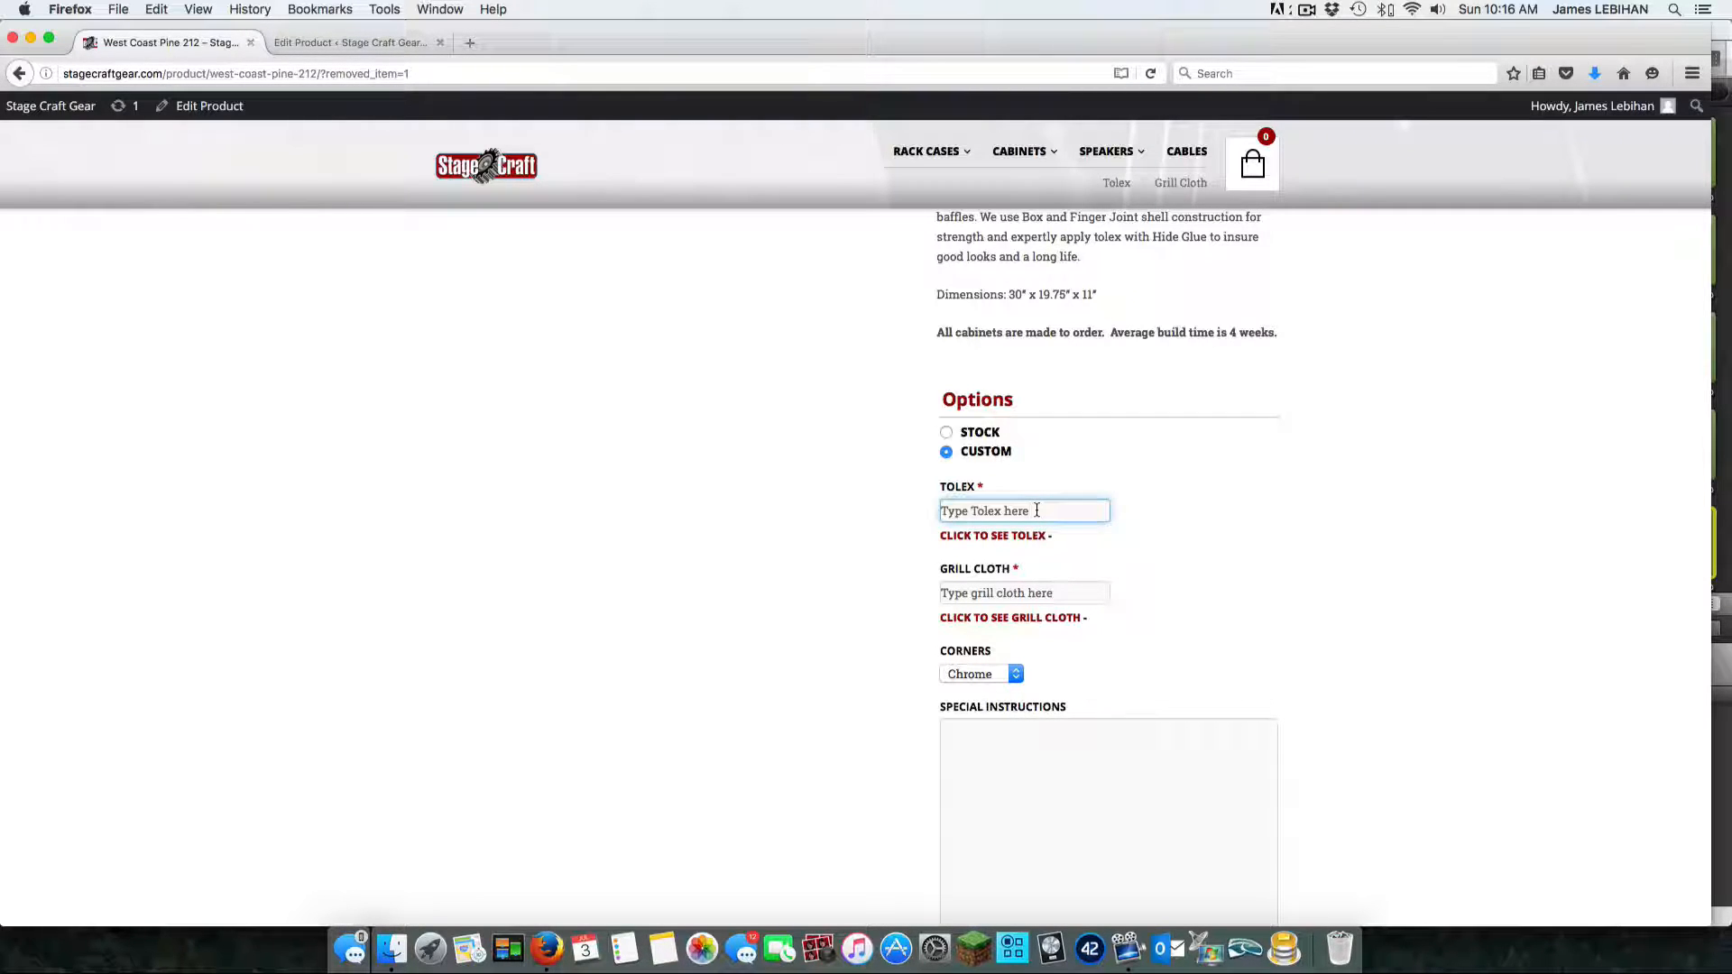
pyautogui.moveTo(1036, 511); pyautogui.dragTo(905, 496)
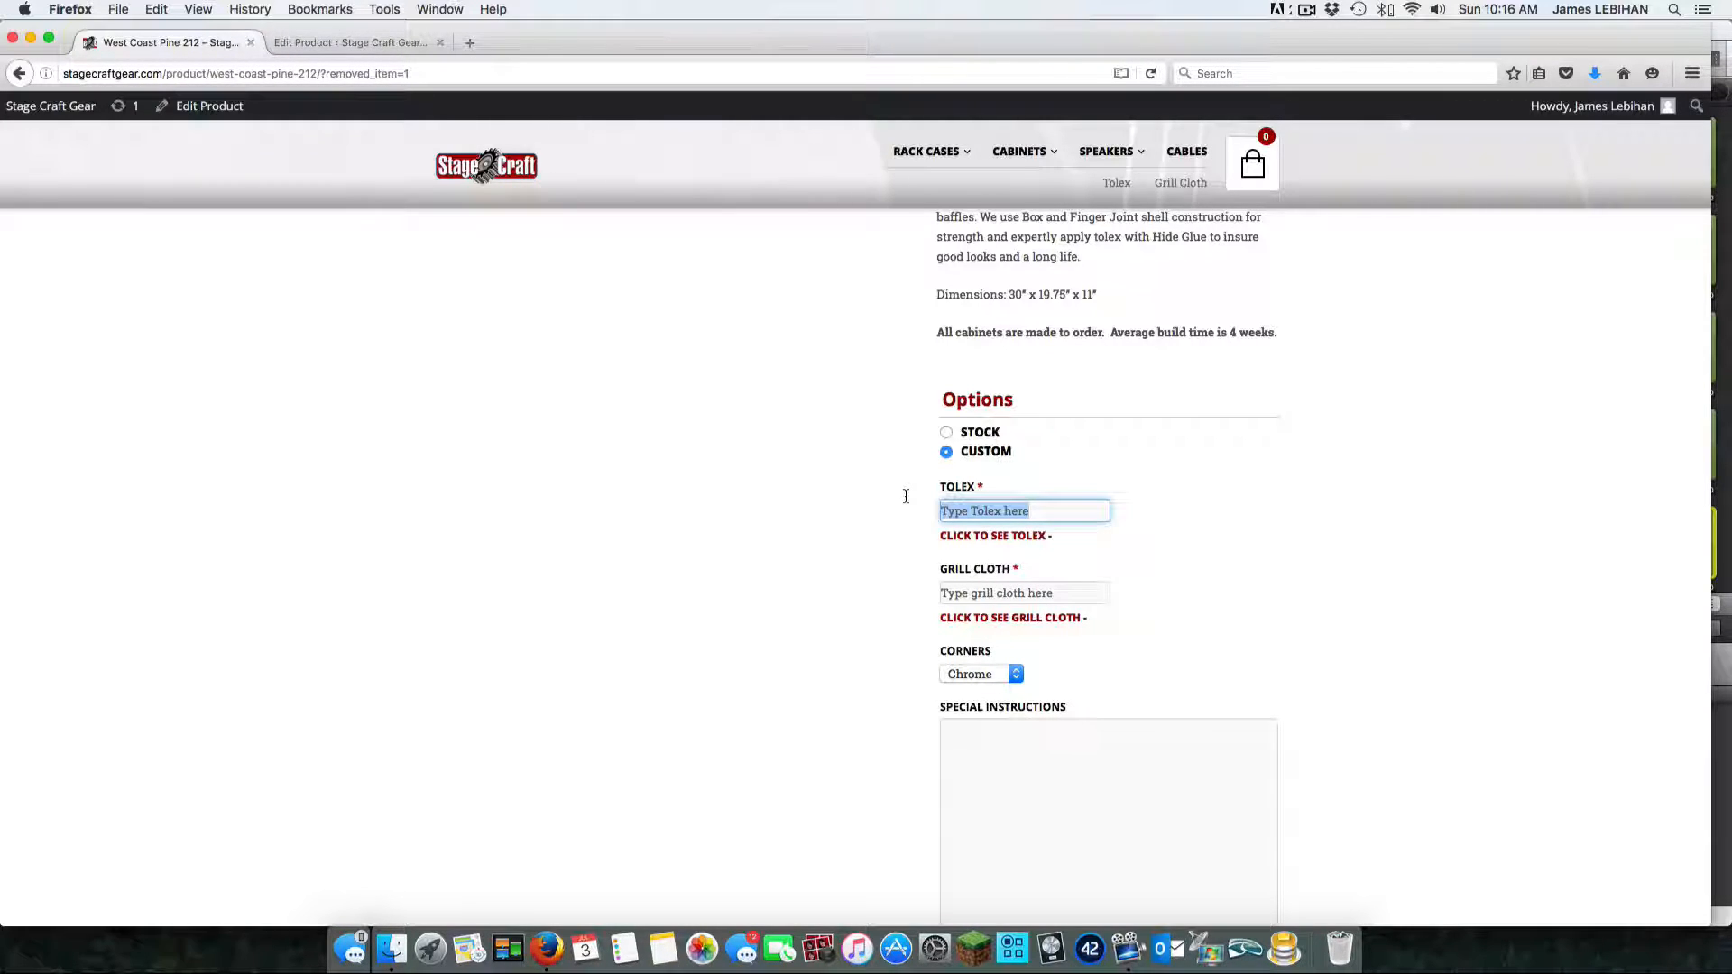
pyautogui.write('P')
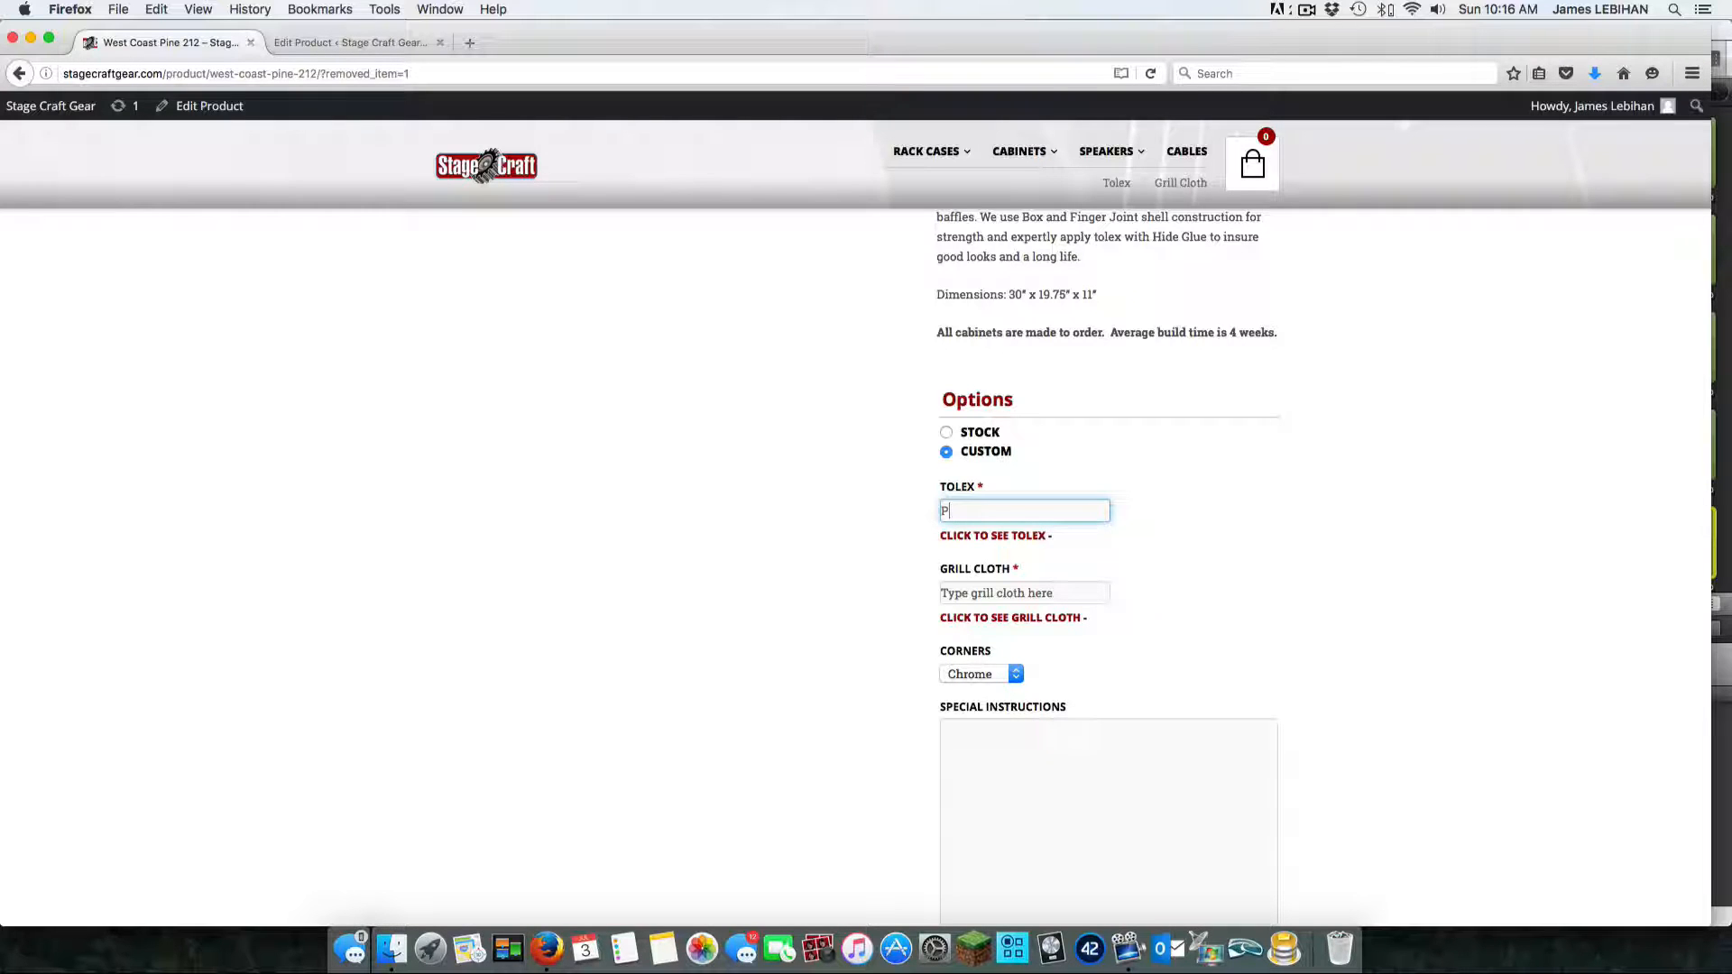
pyautogui.write('urple Paa')
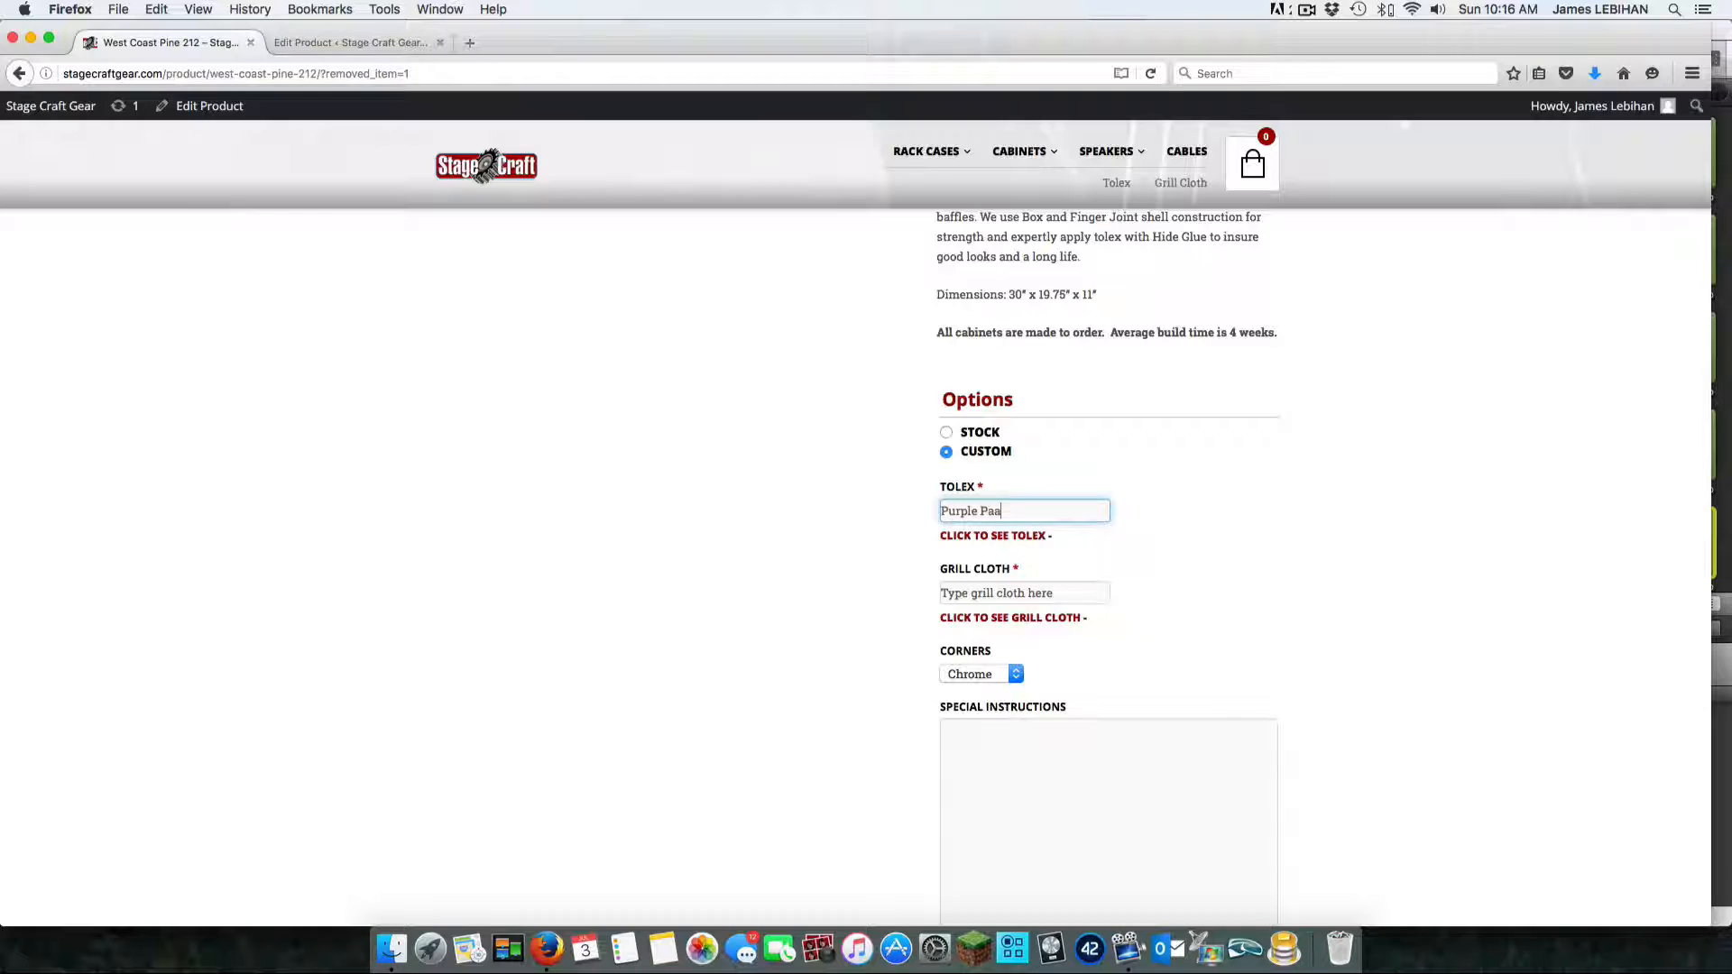
pyautogui.press('BackSpace')
pyautogui.write('lace')
# Step: Replace the grill cloth placeholder with Will Supply
pyautogui.click(991, 593)
pyautogui.moveTo(1059, 595); pyautogui.dragTo(915, 594)
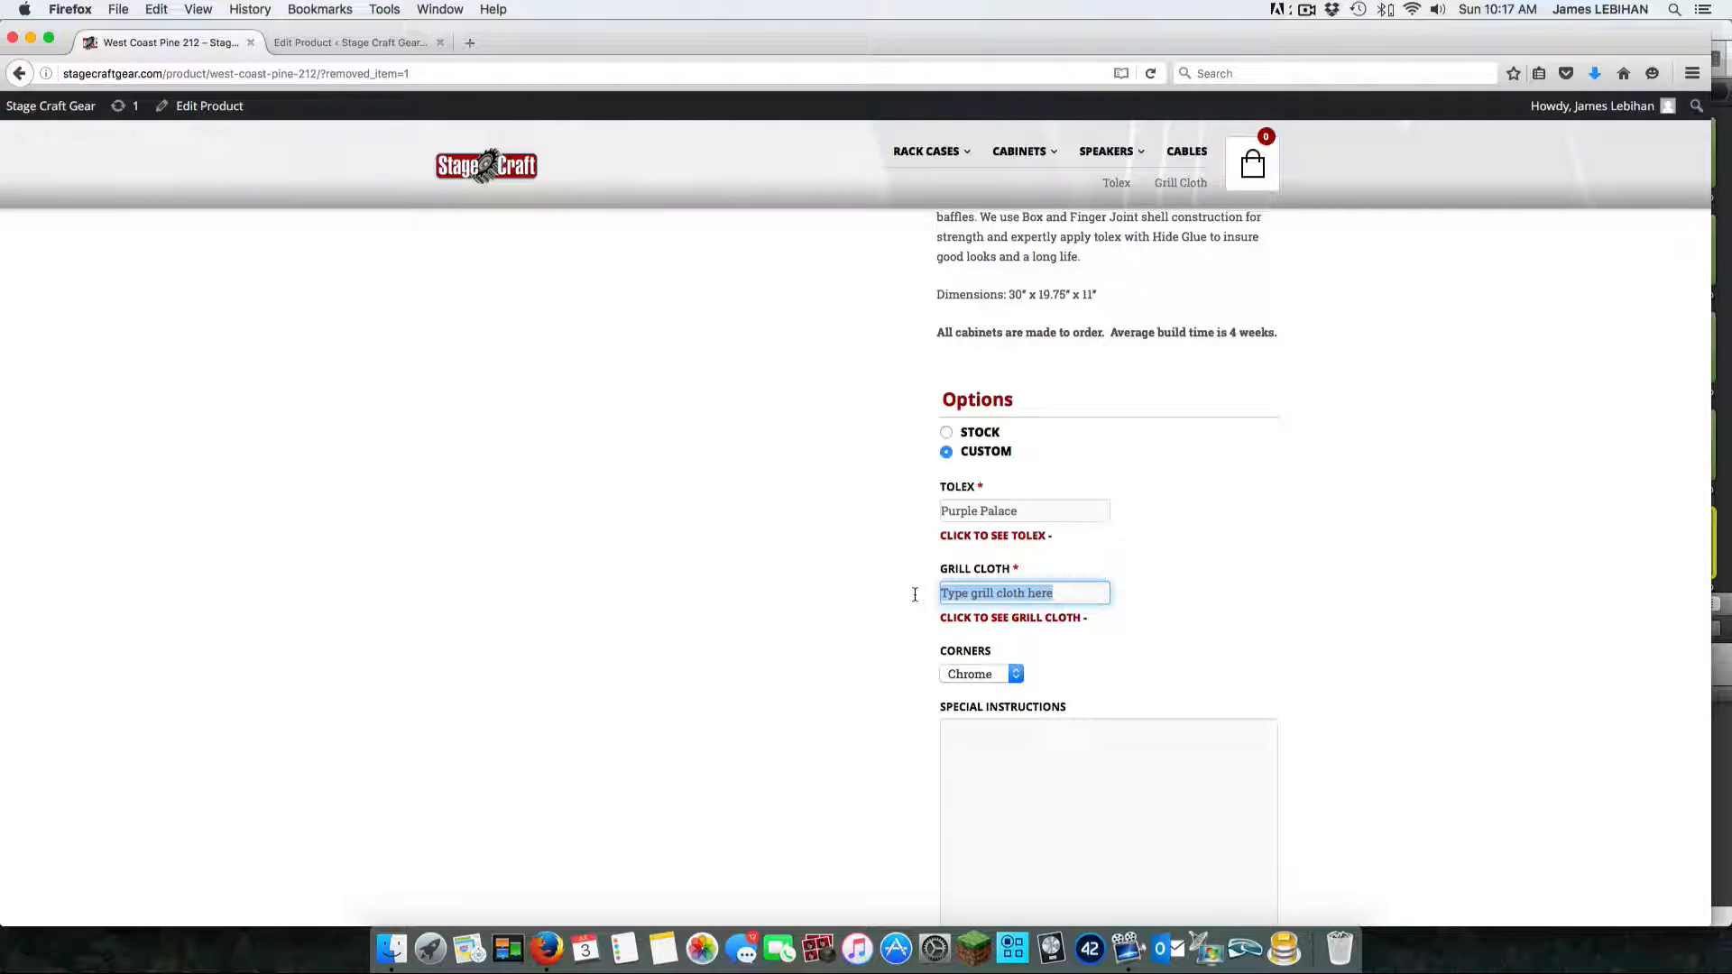
pyautogui.write('Will Supply')
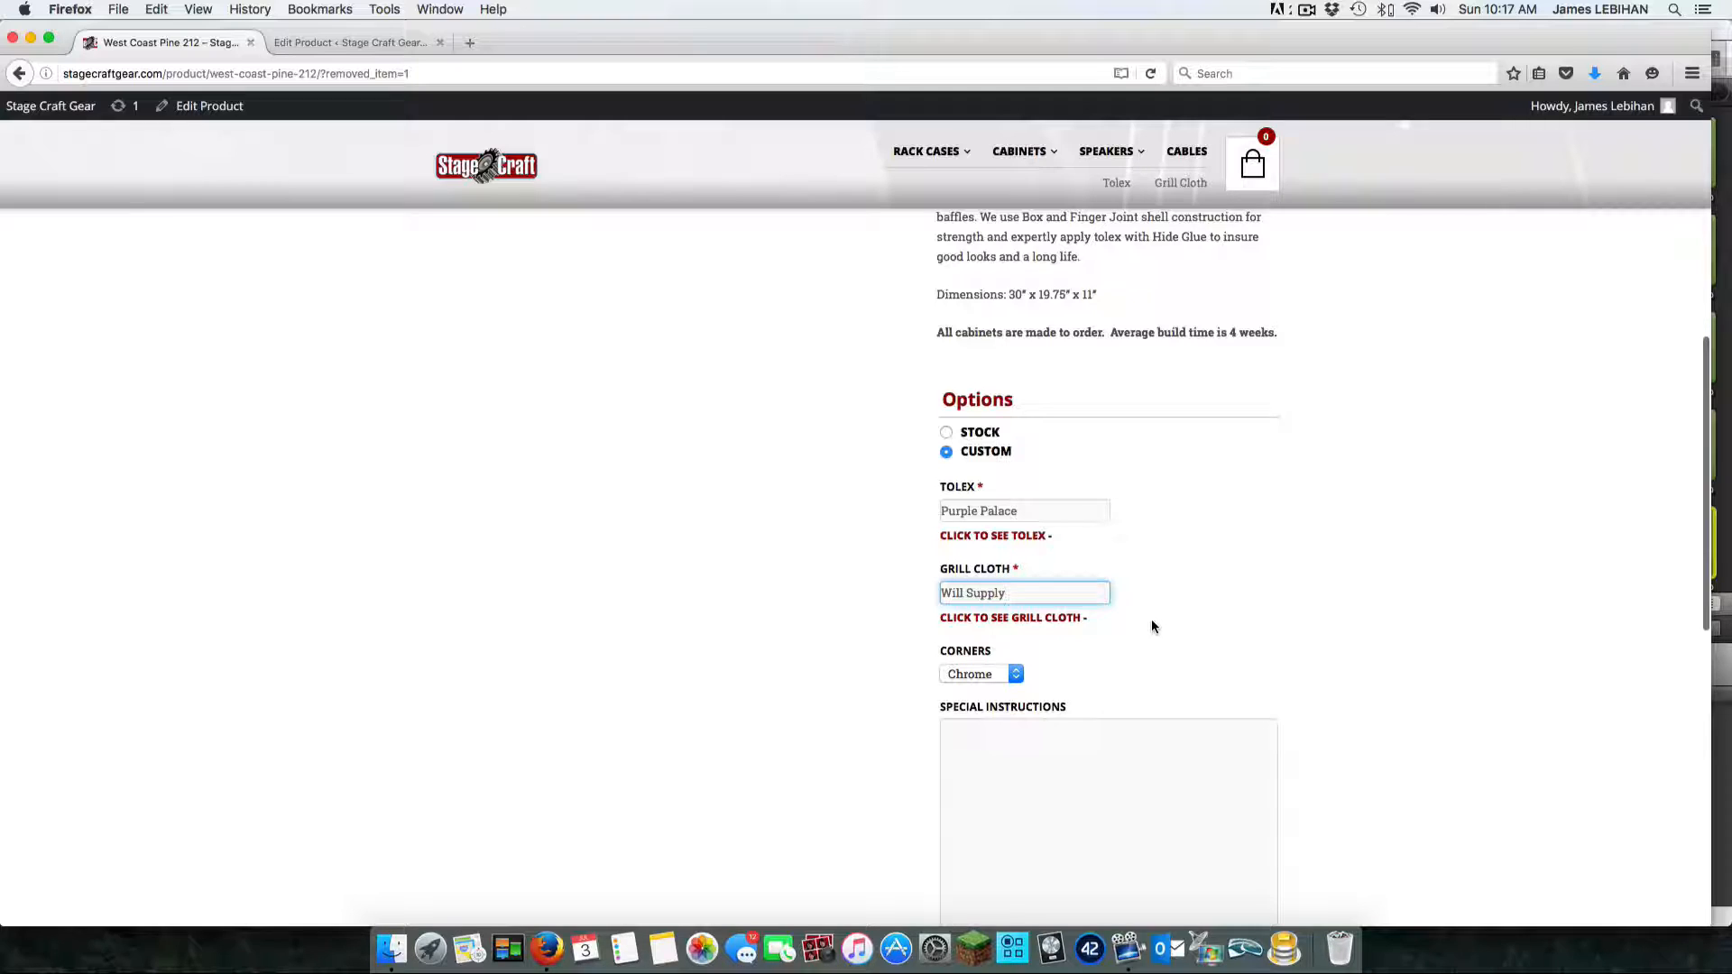
# Step: Check the available corner finishes and choose Chrome for the cabinet's corners
pyautogui.scroll(-1, 1151, 626)
pyautogui.scroll(-1, 1185, 632)
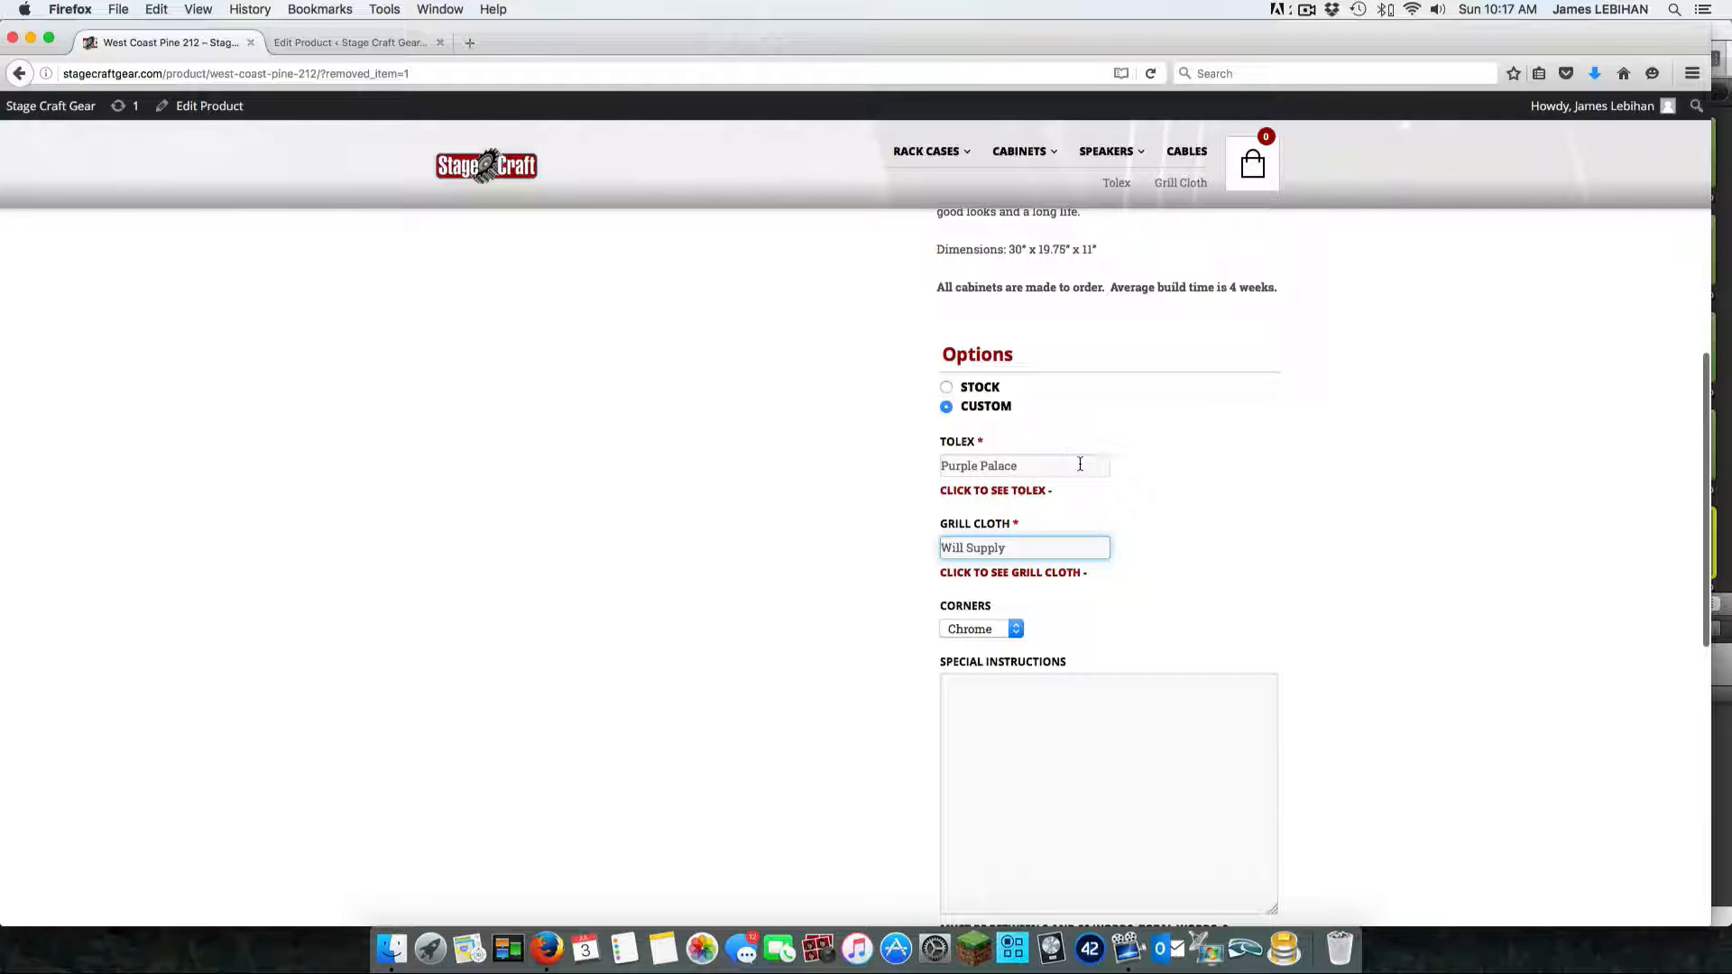
pyautogui.scroll(-1, 1127, 532)
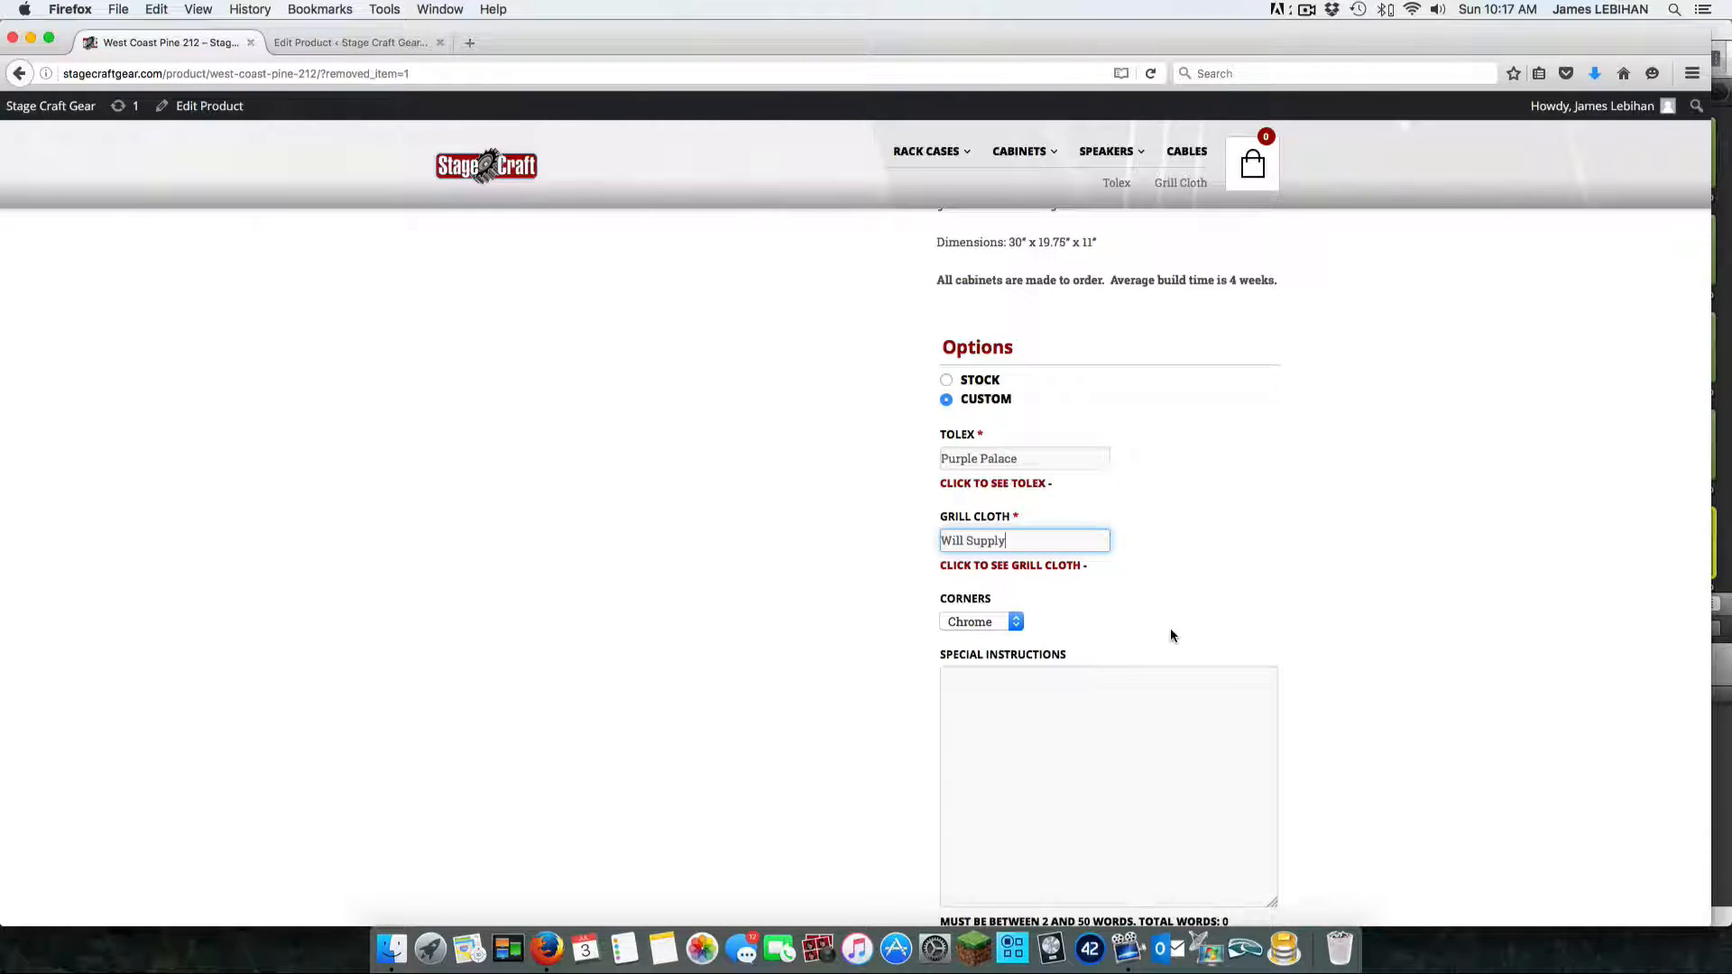
pyautogui.scroll(-2, 1170, 635)
pyautogui.scroll(-5, 1171, 635)
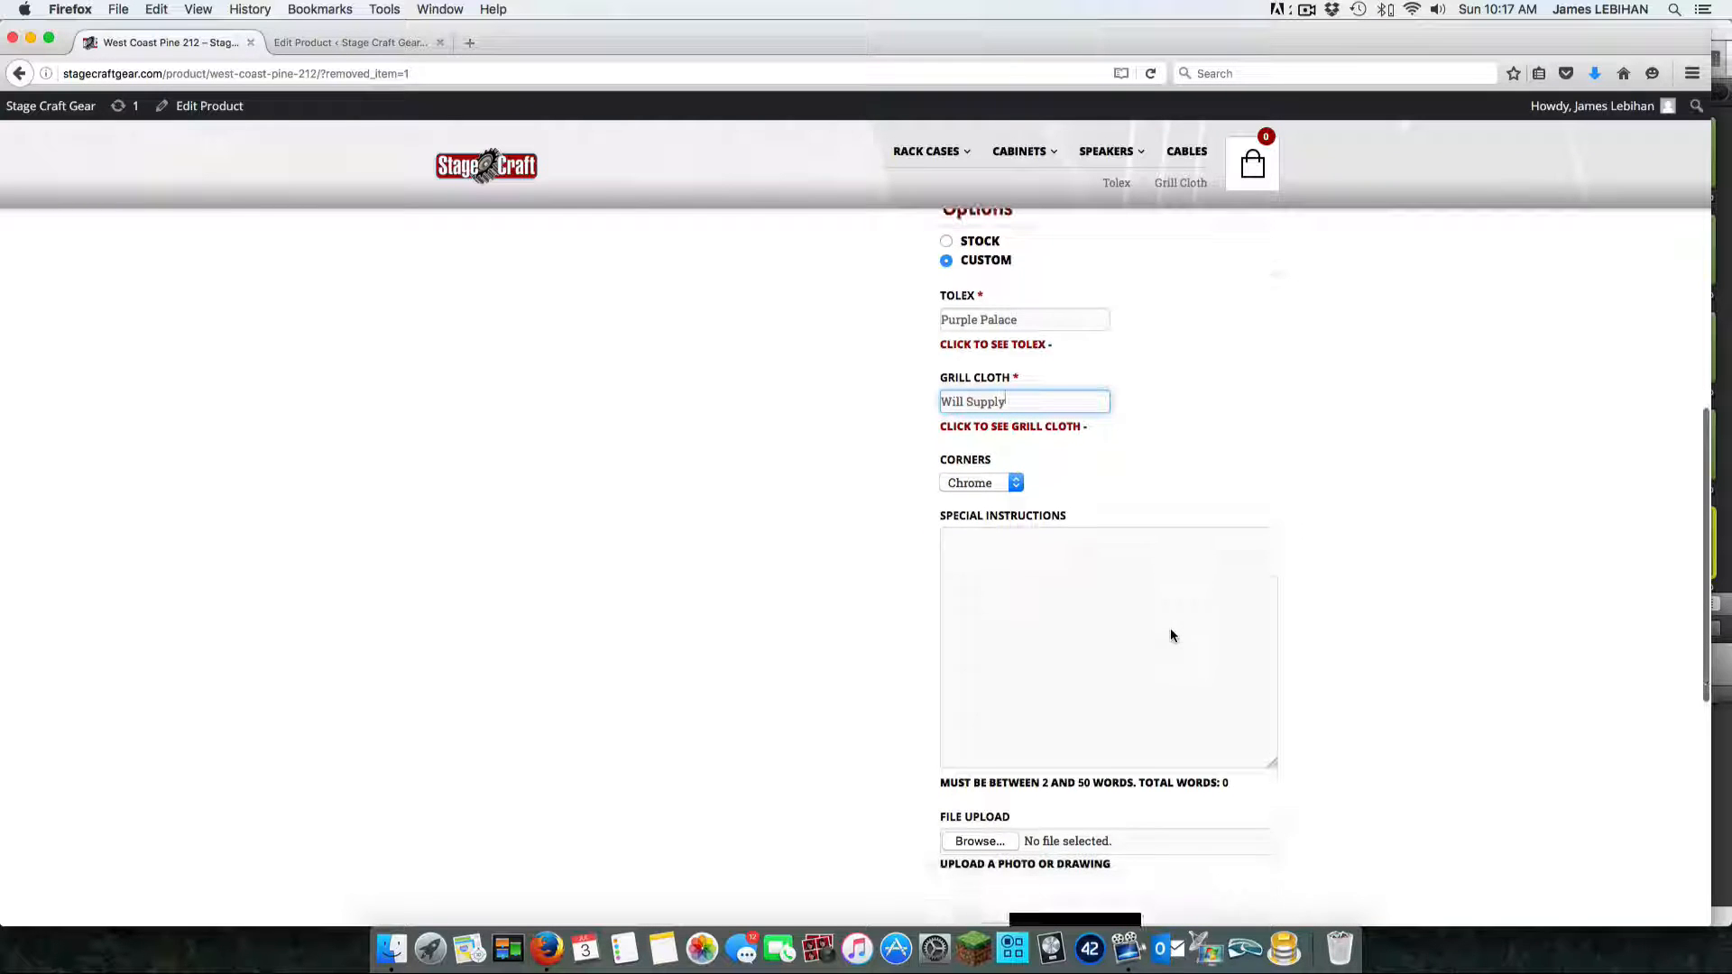
pyautogui.click(1014, 484)
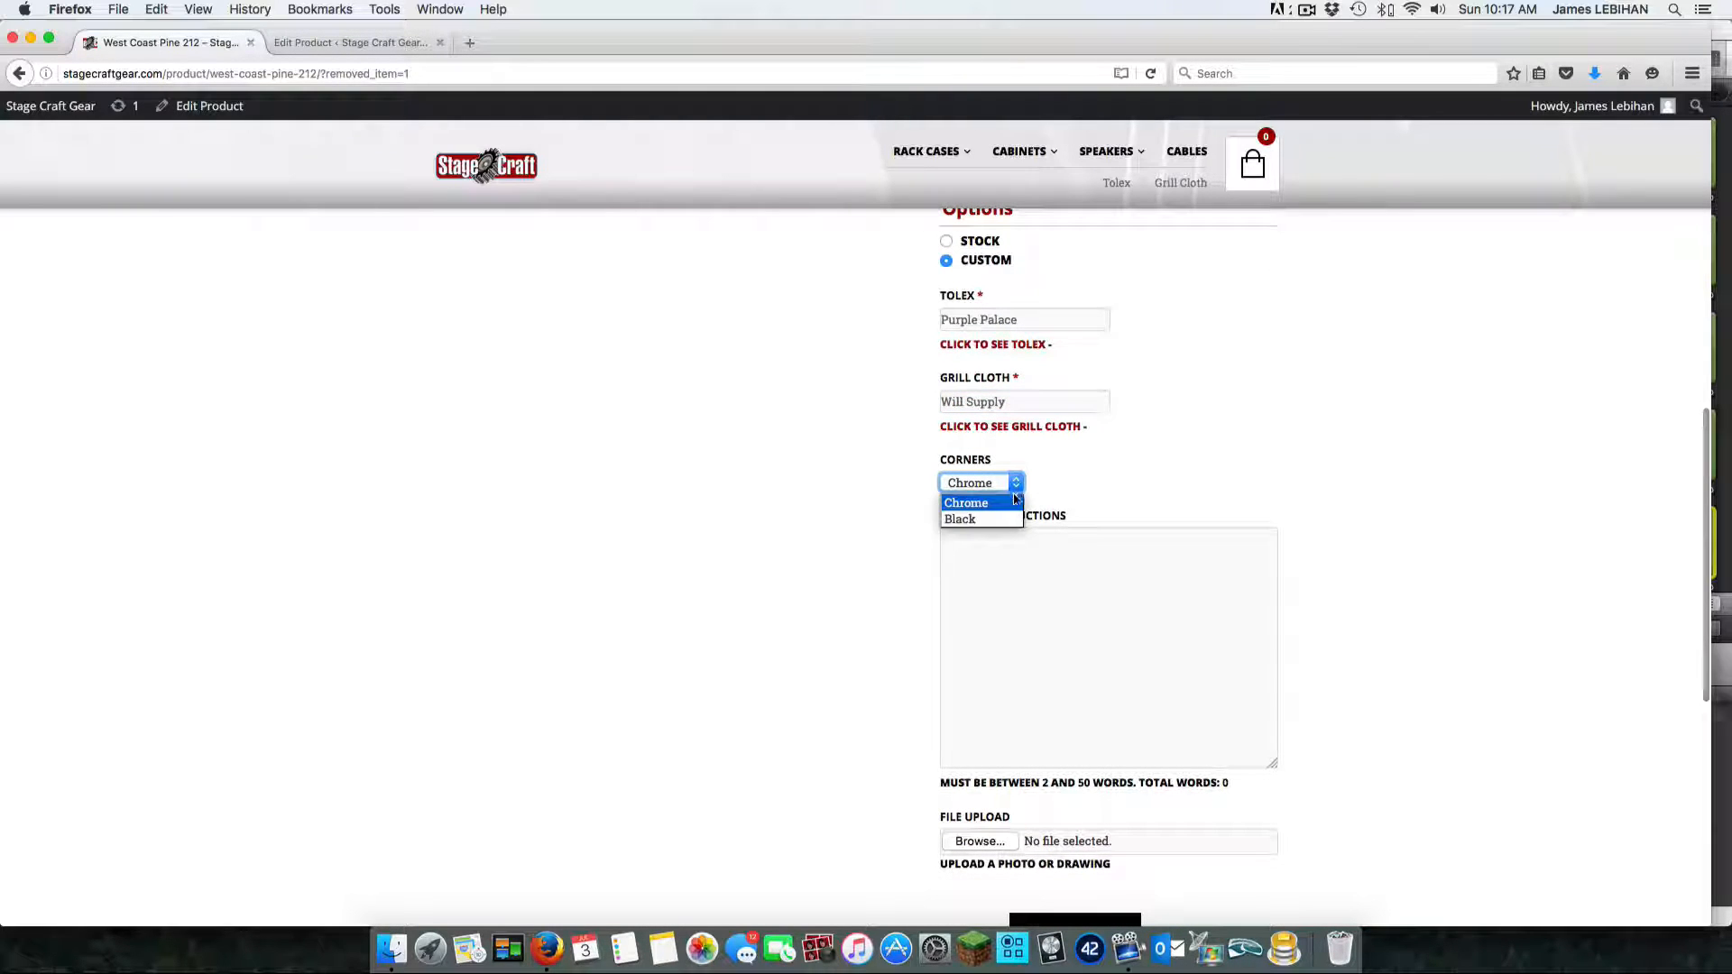
pyautogui.click(1004, 503)
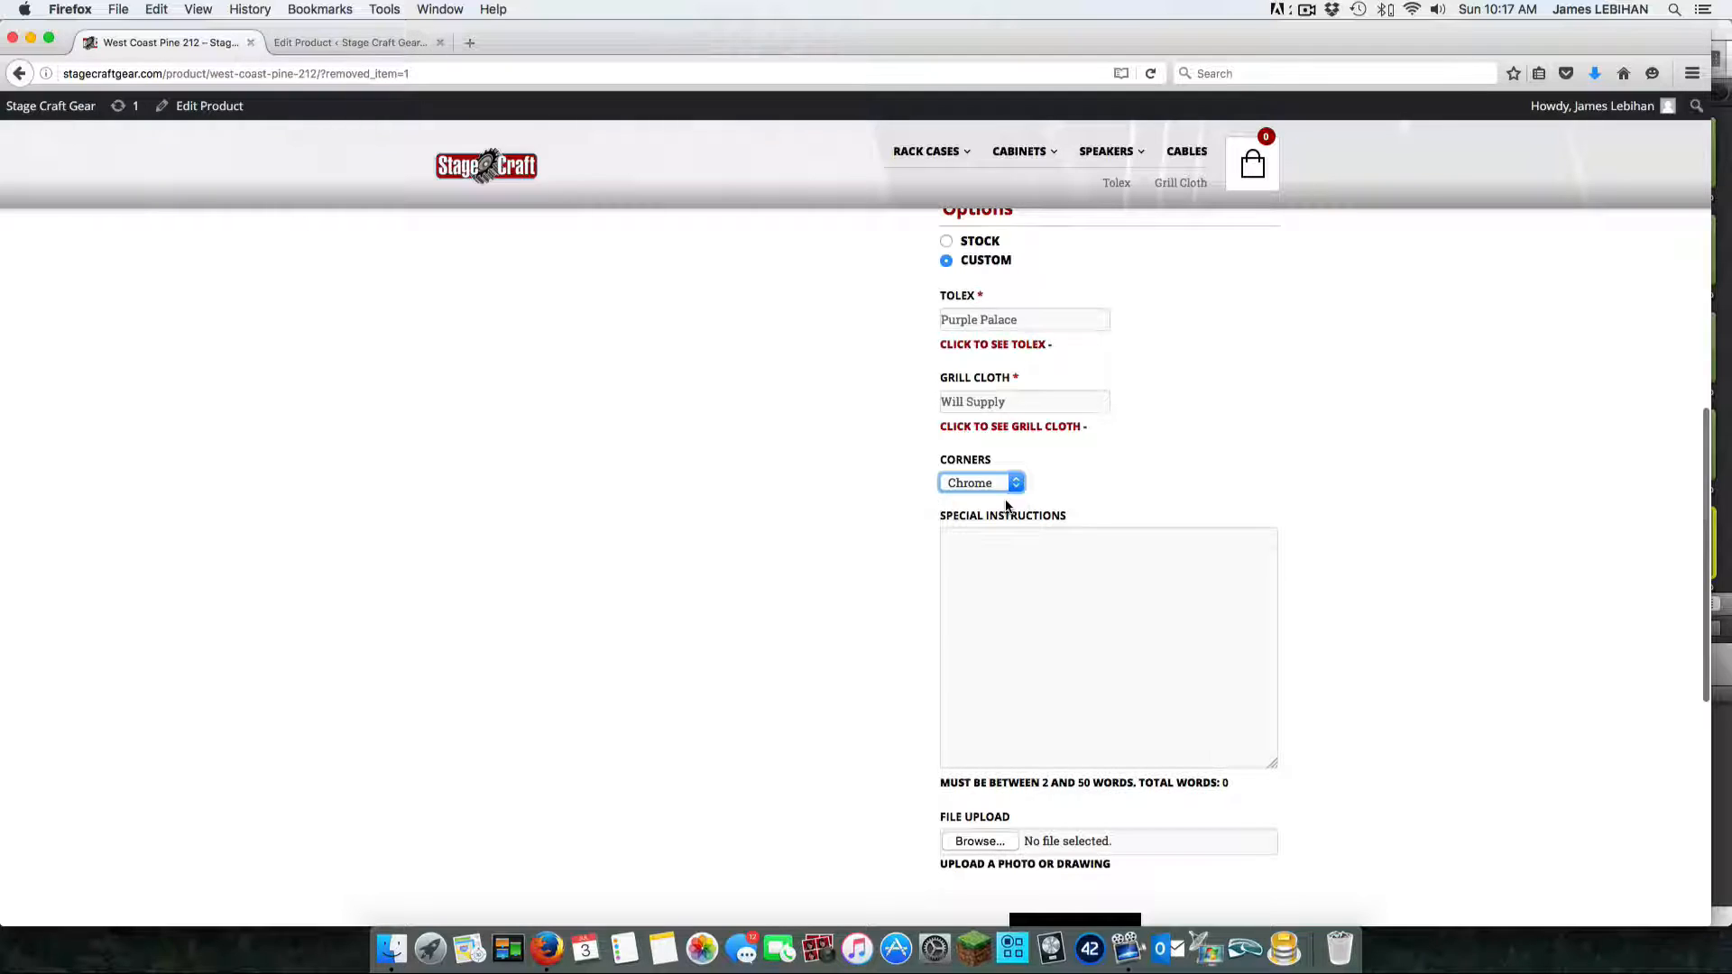
# Step: Enter the special instructions "feet on the left as agreed." for the custom cabinet
pyautogui.scroll(-2, 1122, 487)
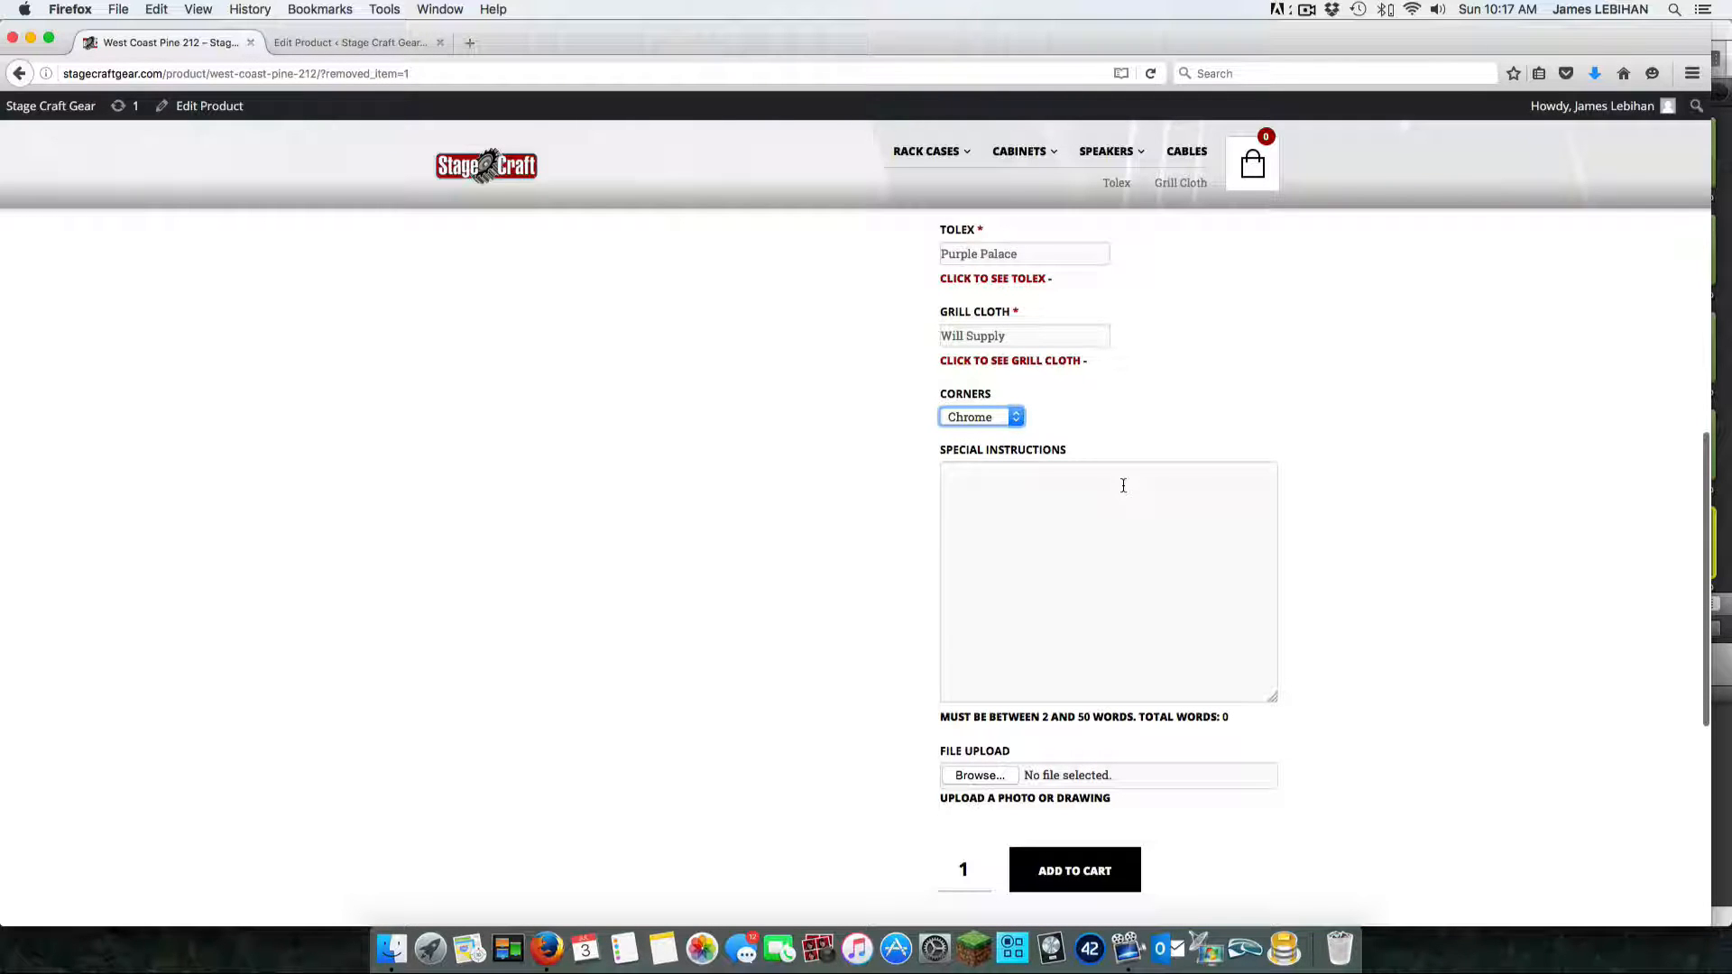
pyautogui.click(987, 487)
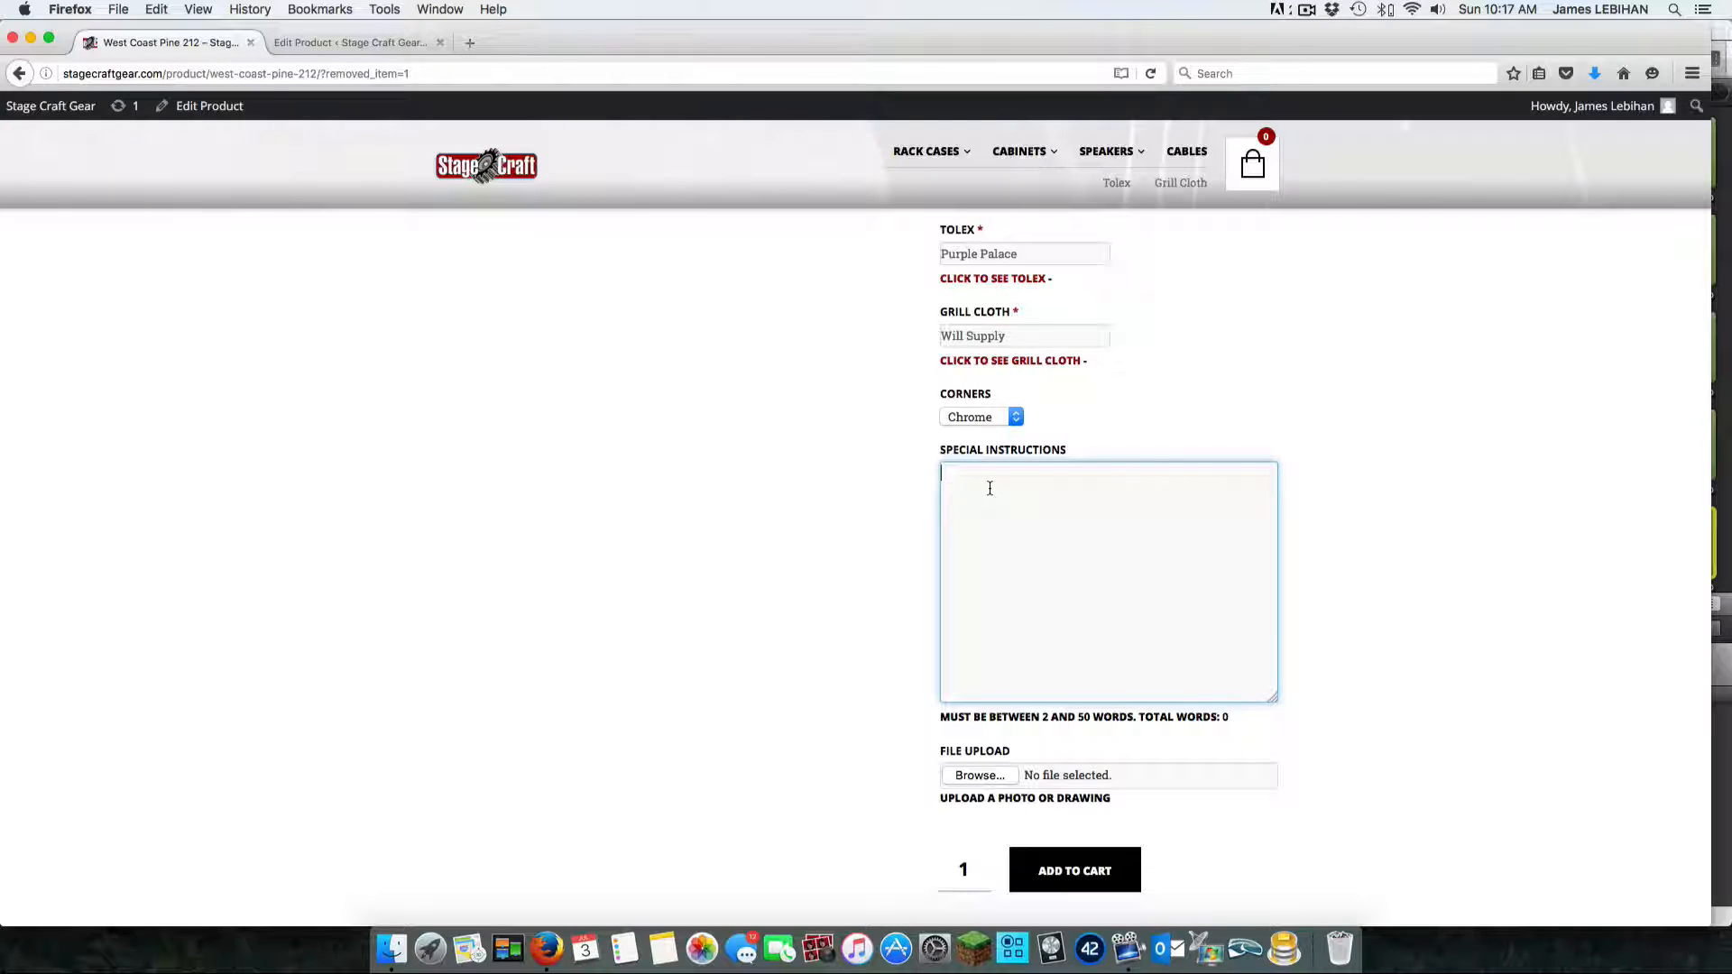
pyautogui.write('feet on the left as agre')
pyautogui.write('ed.')
# Step: Look over the custom options, add one West Coast Pine 212 to the cart and look over the reloaded product page
pyautogui.scroll(-3, 1079, 533)
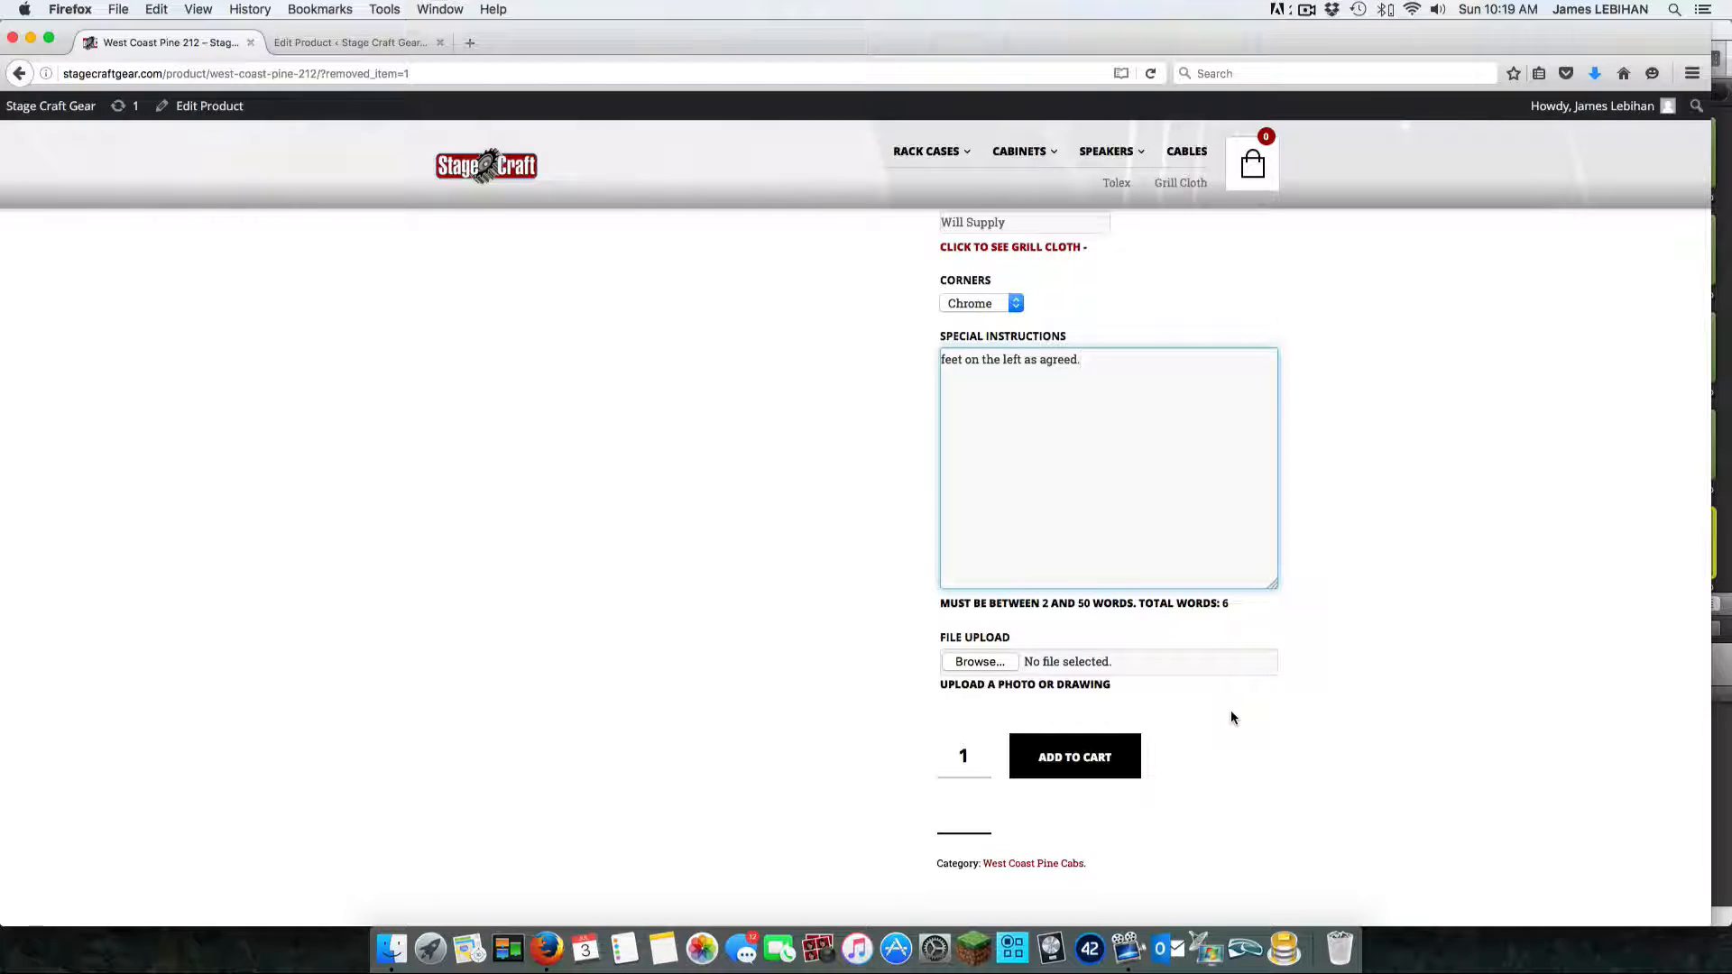
pyautogui.scroll(5, 1232, 717)
pyautogui.scroll(-4, 1231, 717)
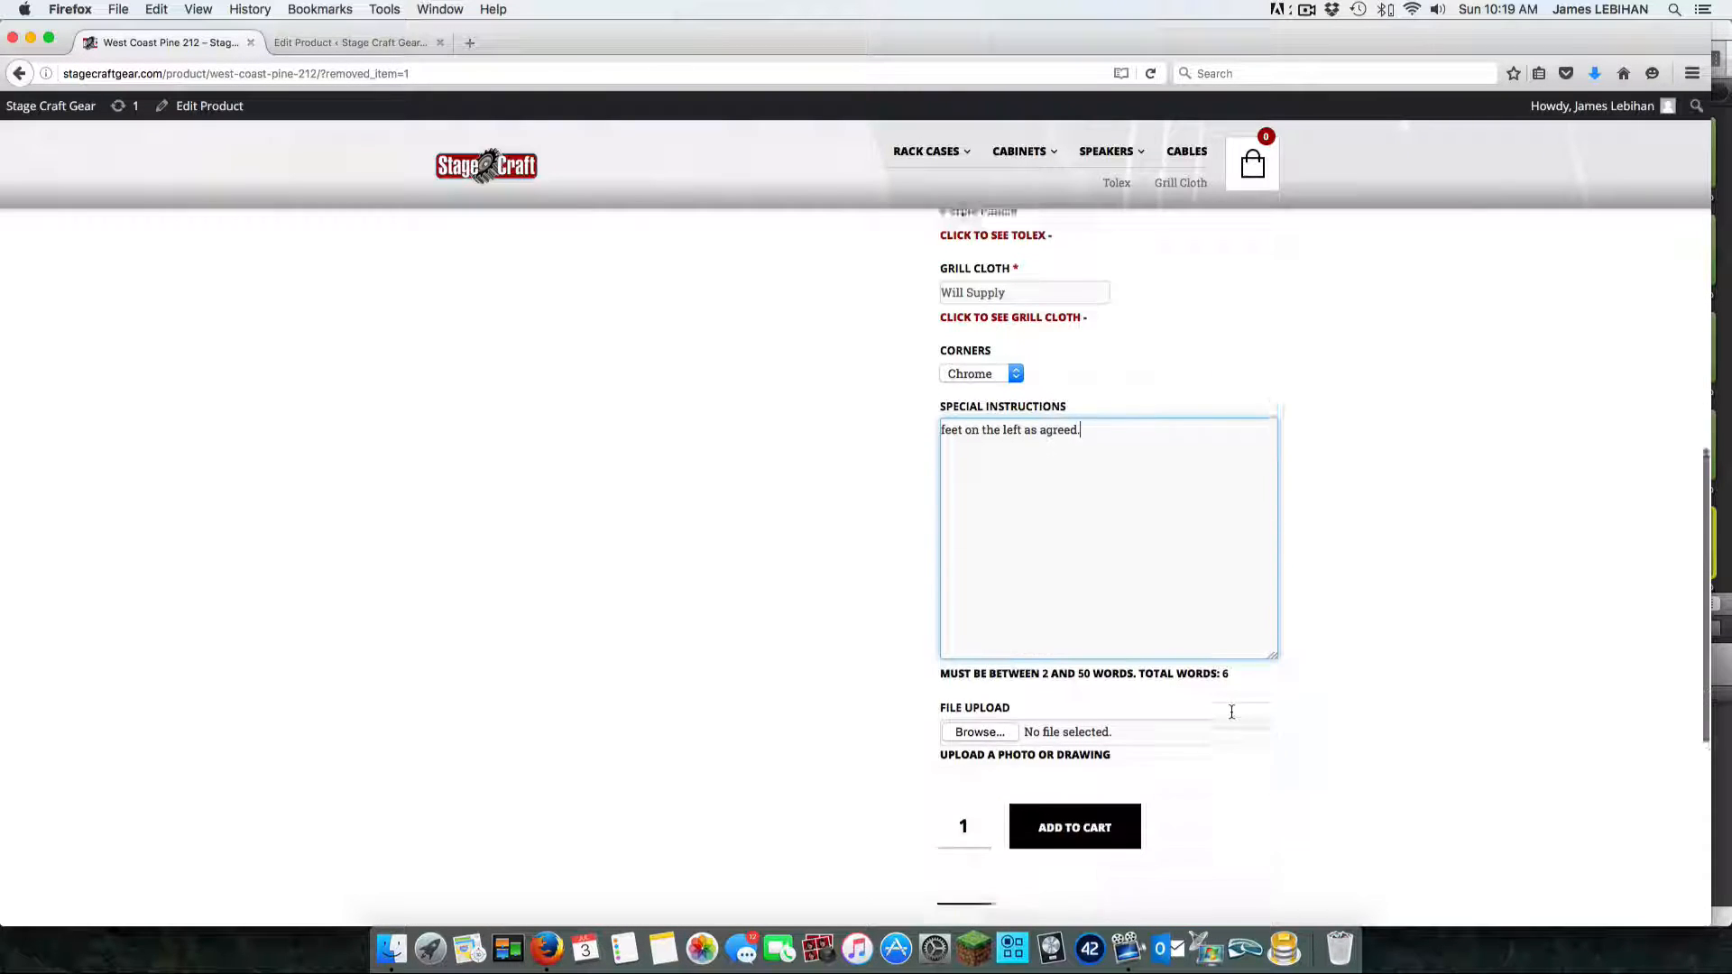
pyautogui.click(1113, 786)
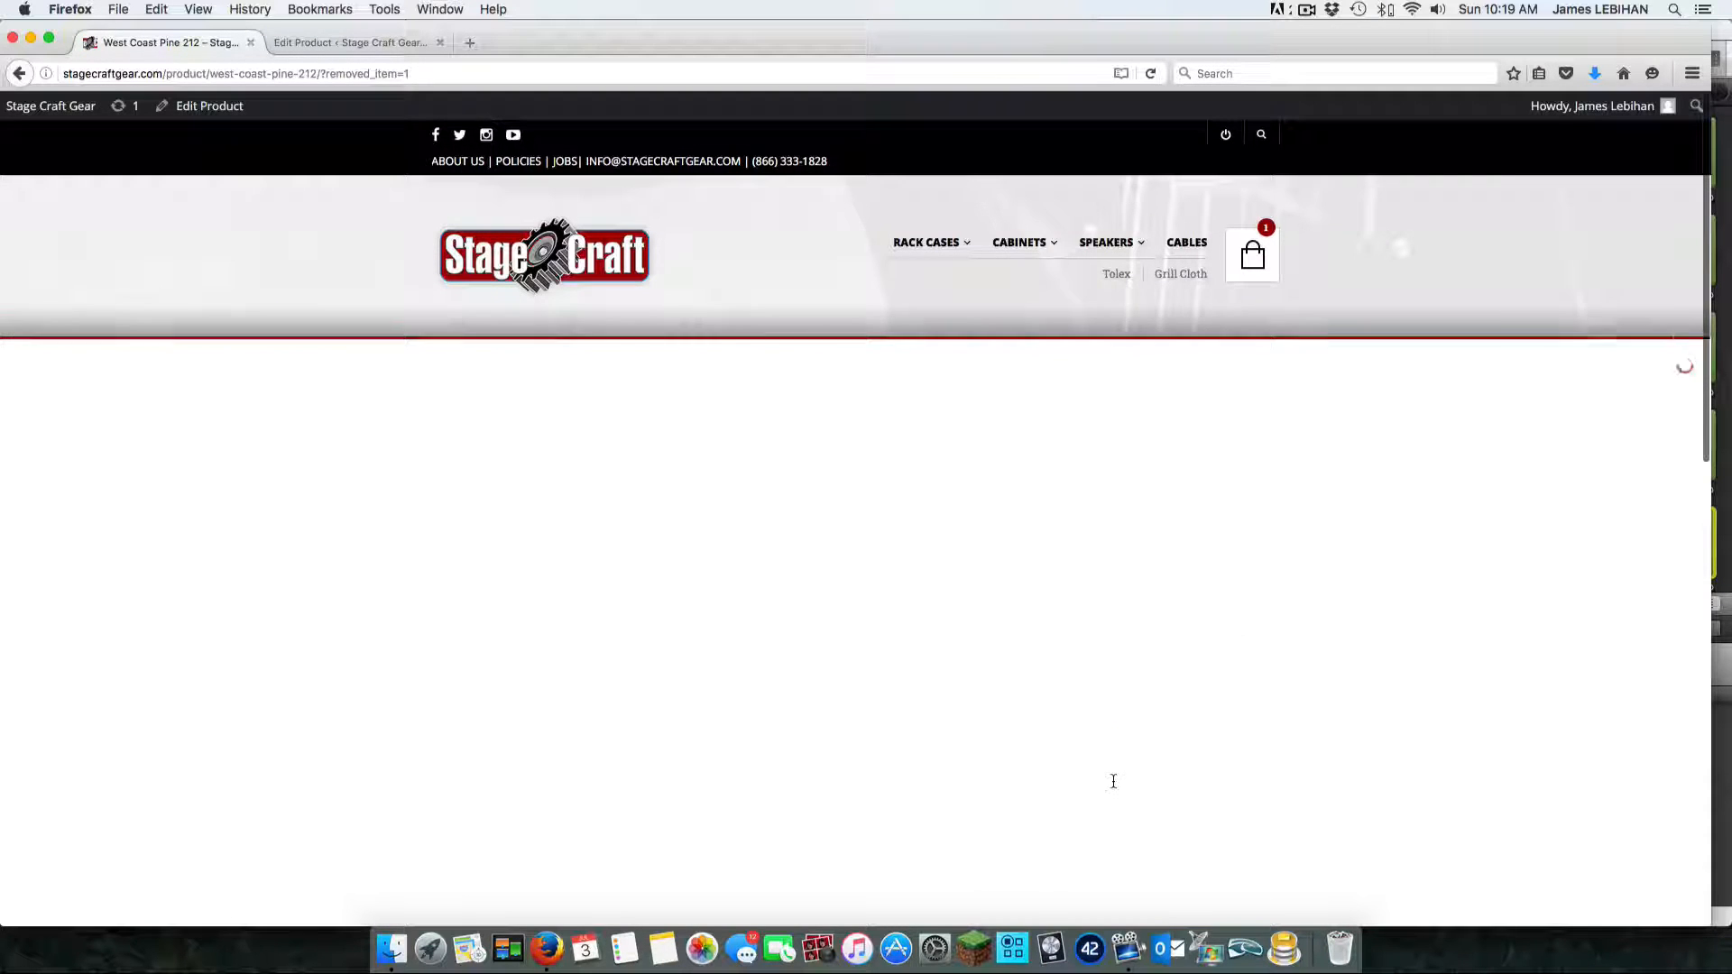
pyautogui.scroll(-3, 1411, 622)
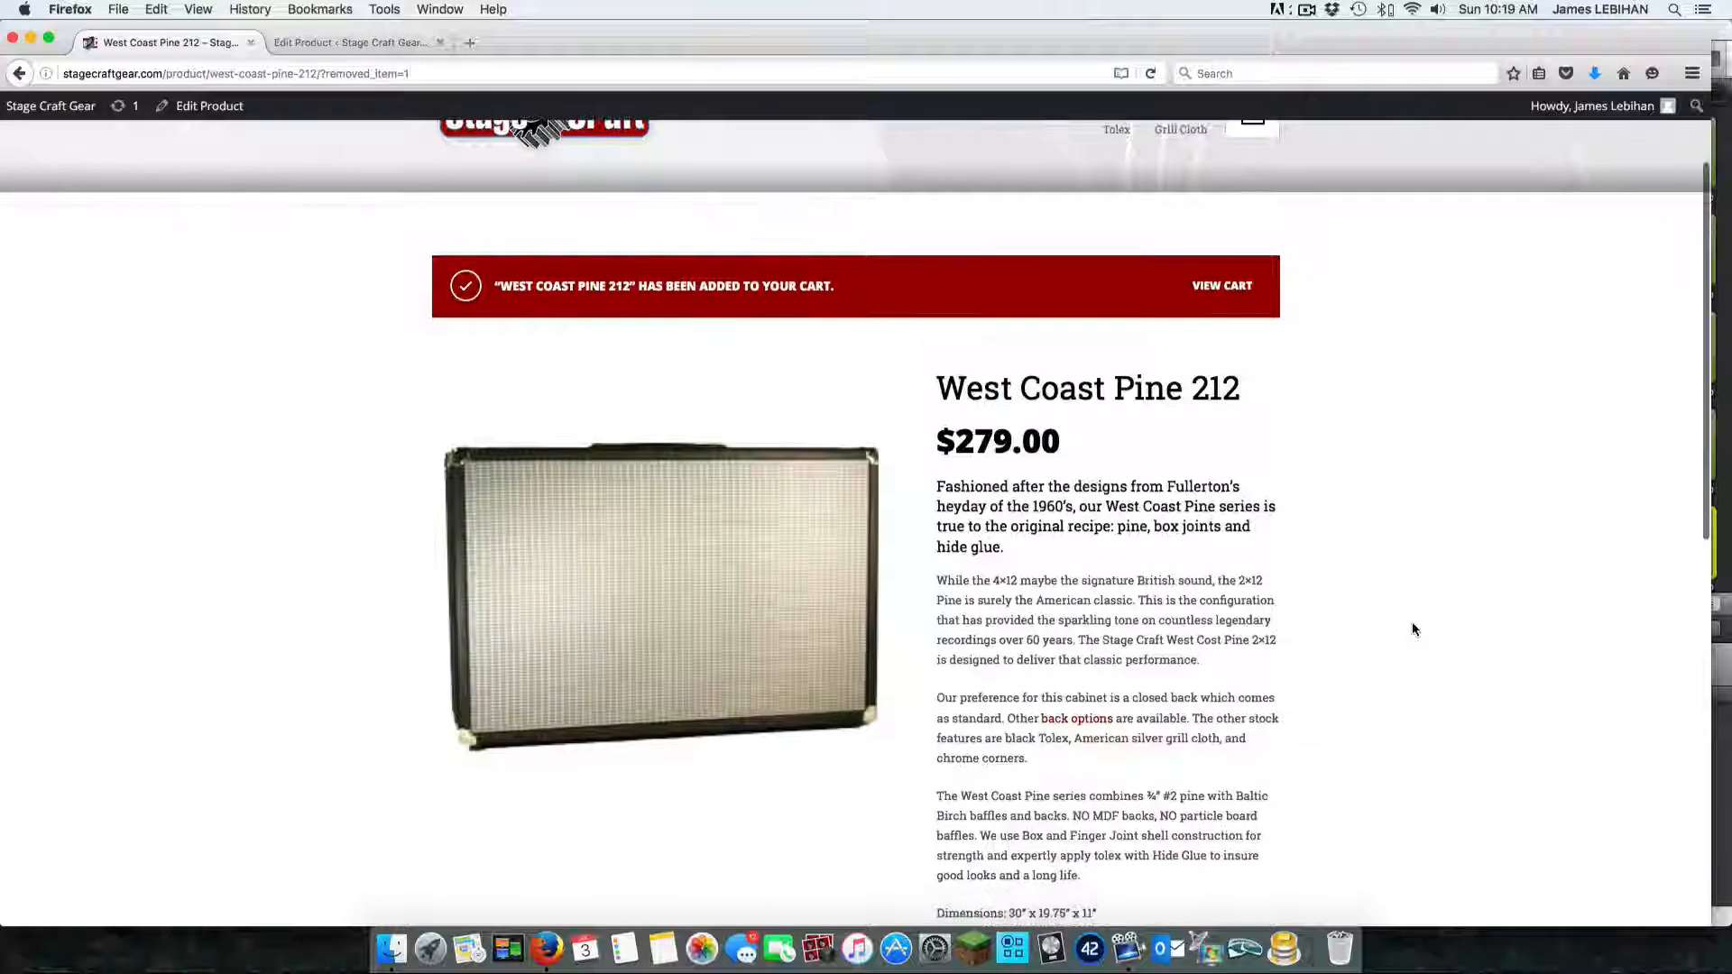
pyautogui.scroll(-7, 1412, 627)
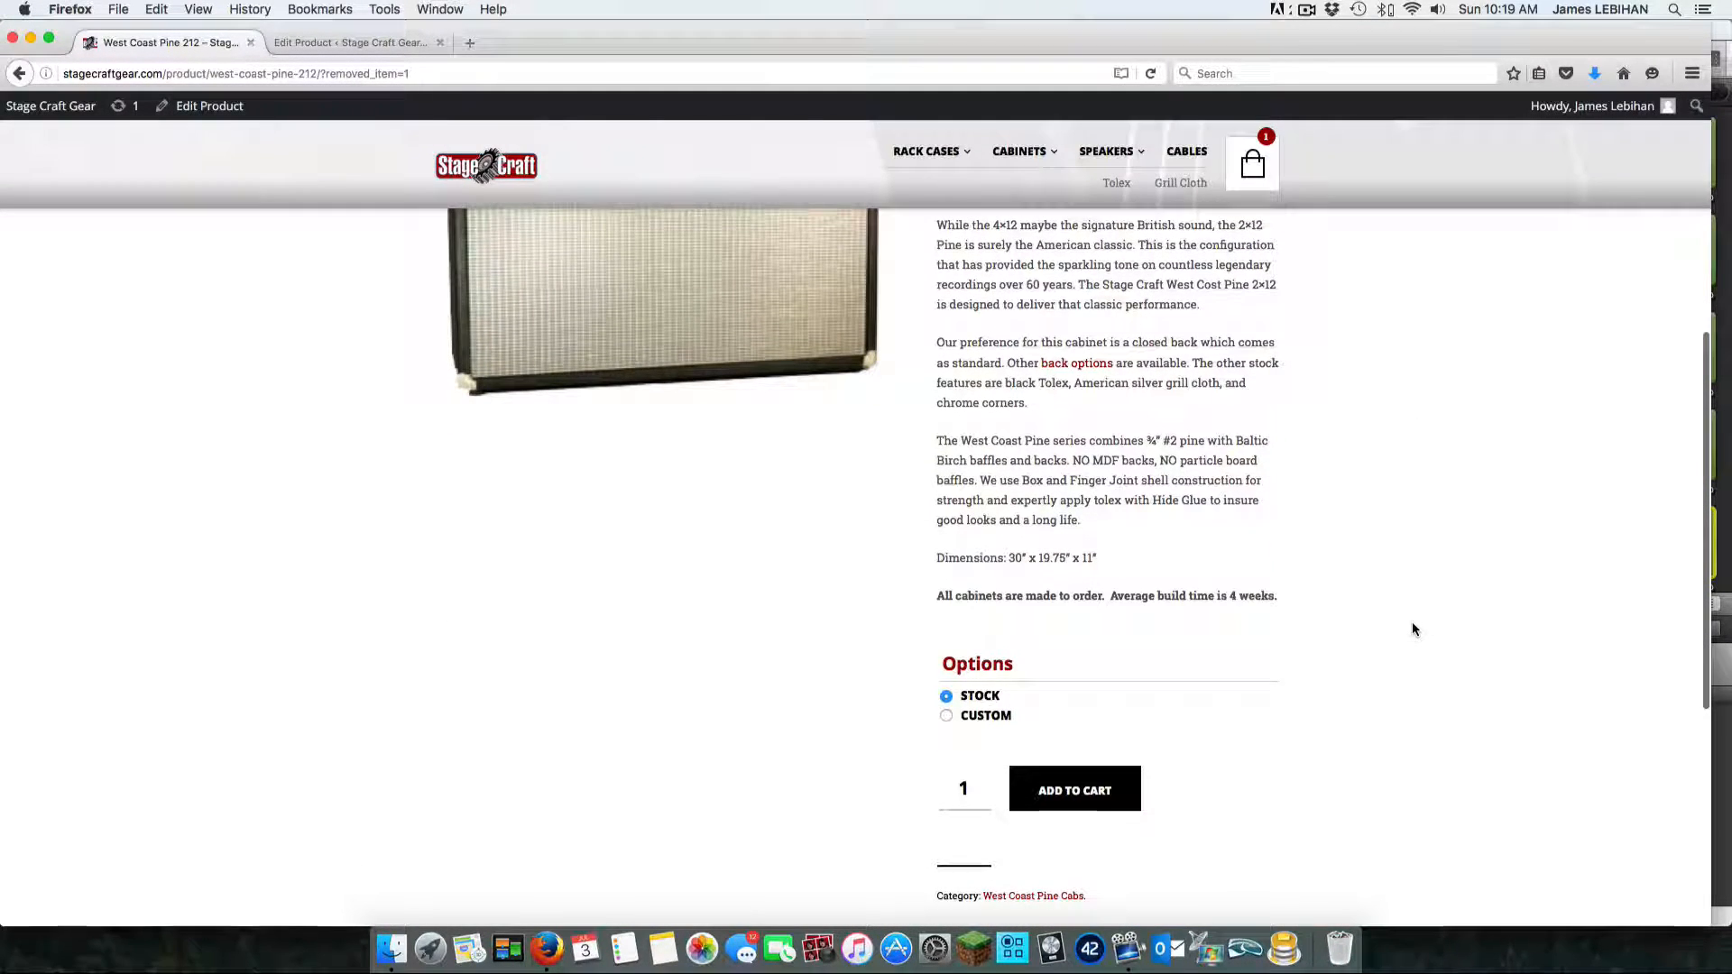